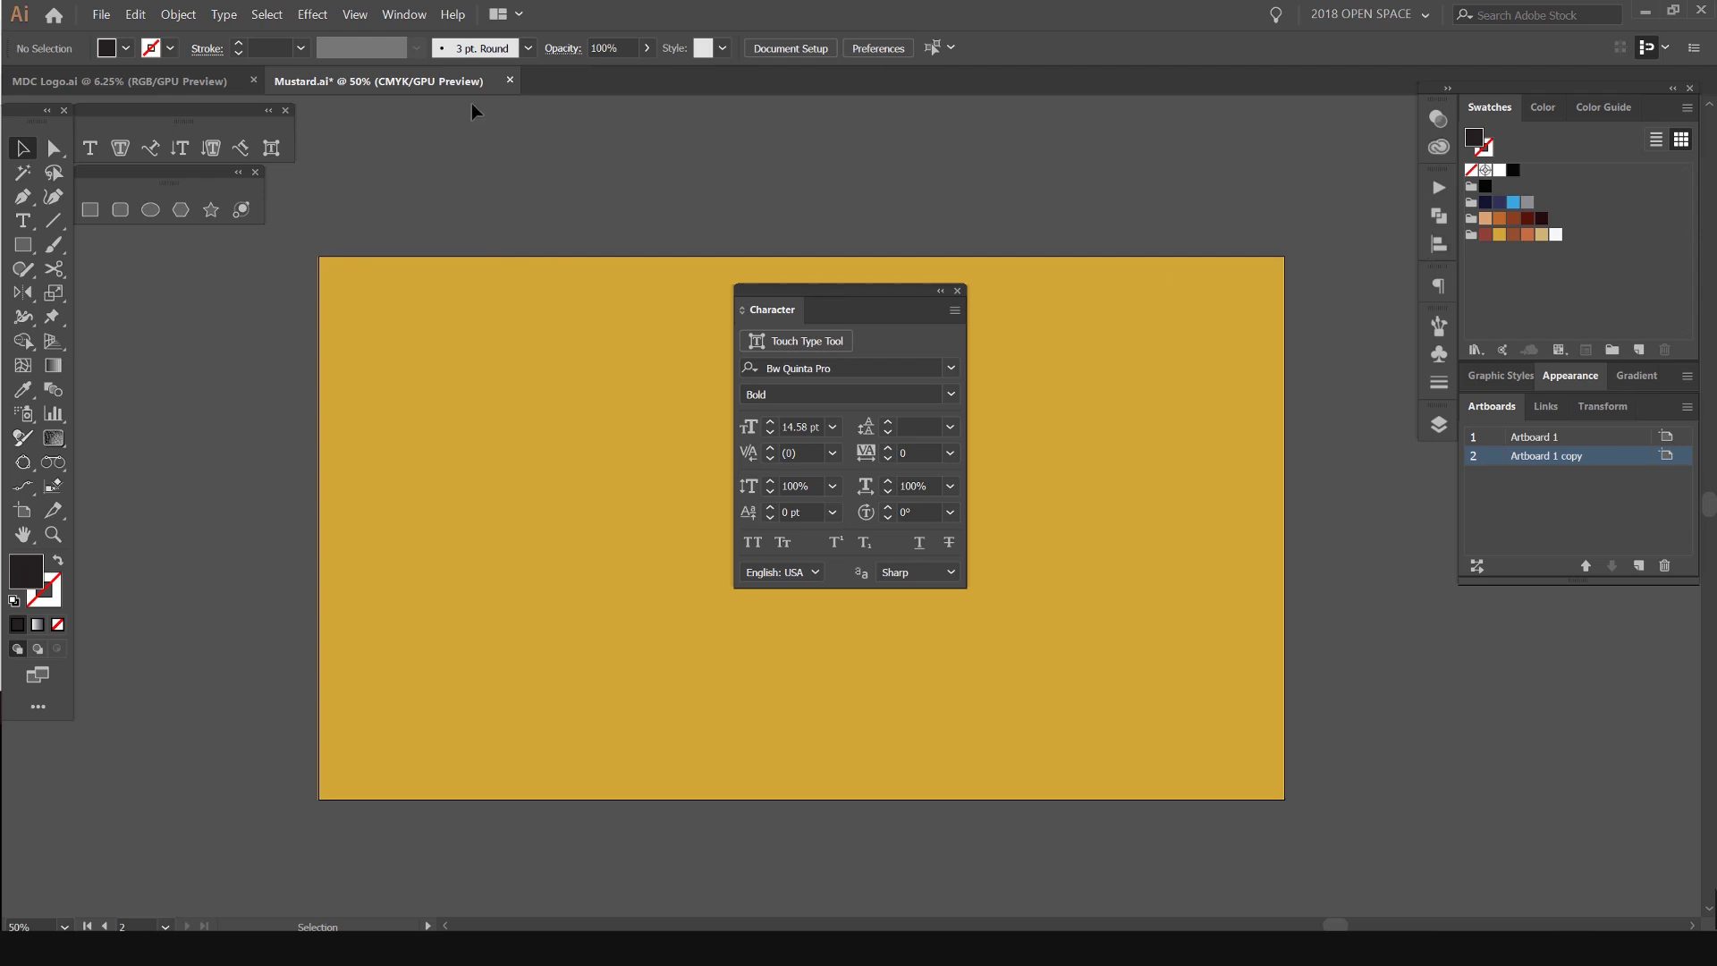
# - Check the Window > Type menu, then move the Character panel slightly down and right
pyautogui.click(411, 12)
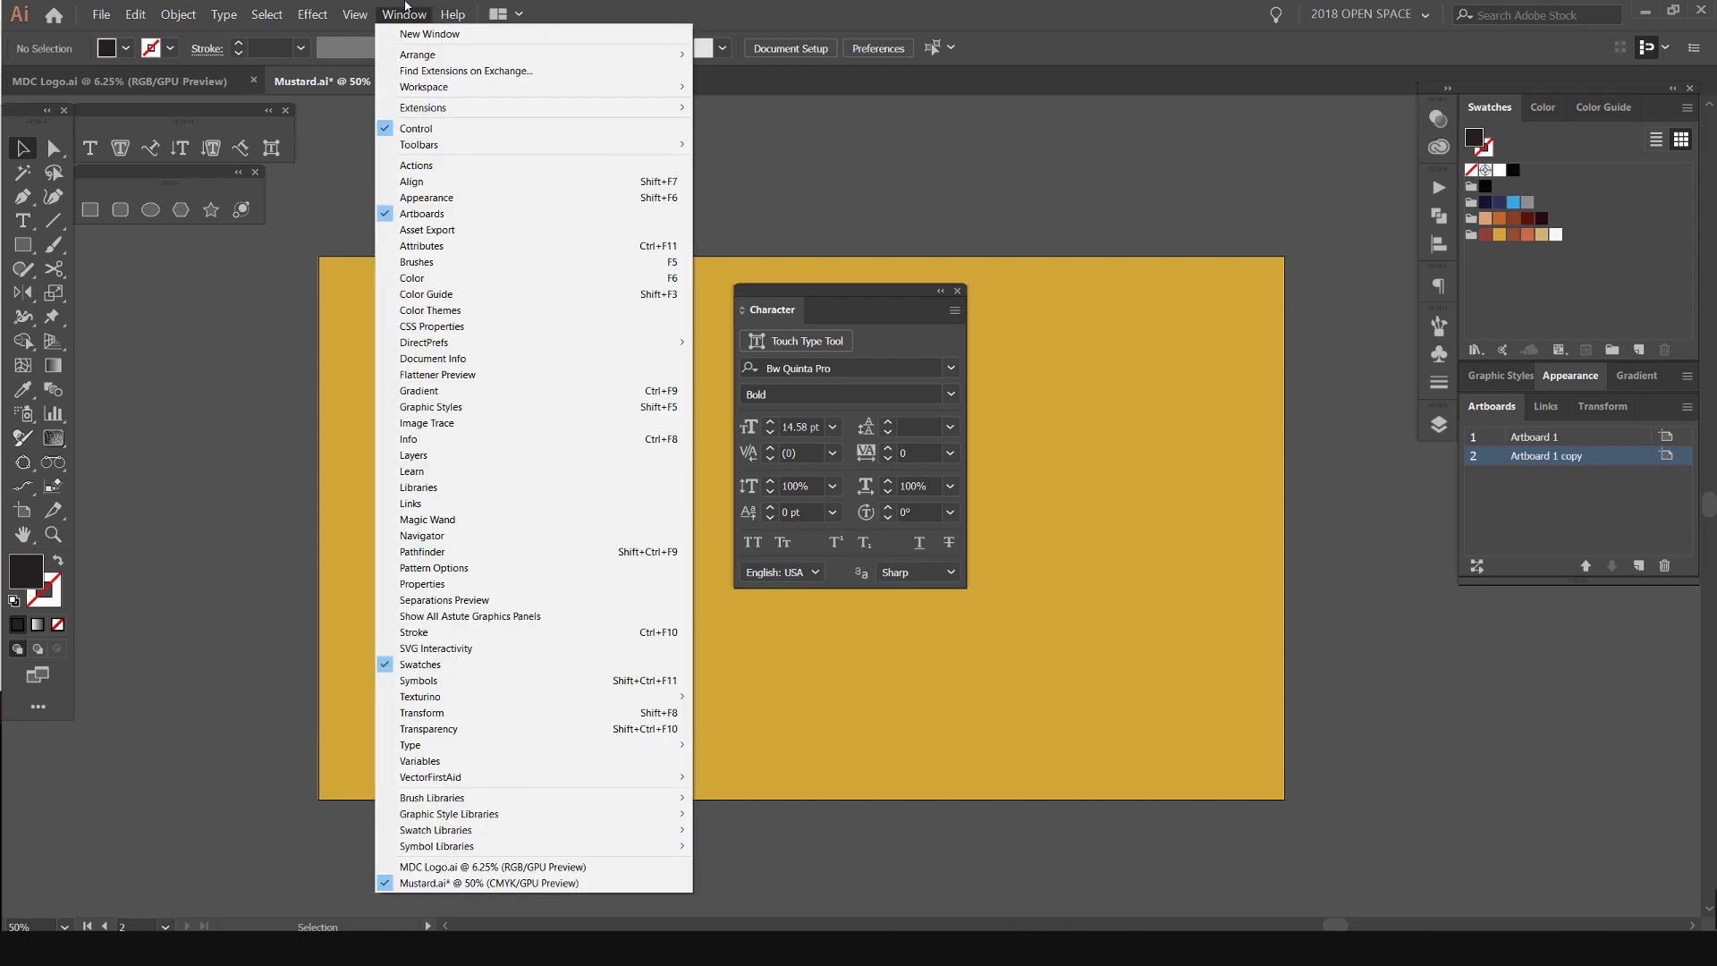
pyautogui.moveTo(472, 750)
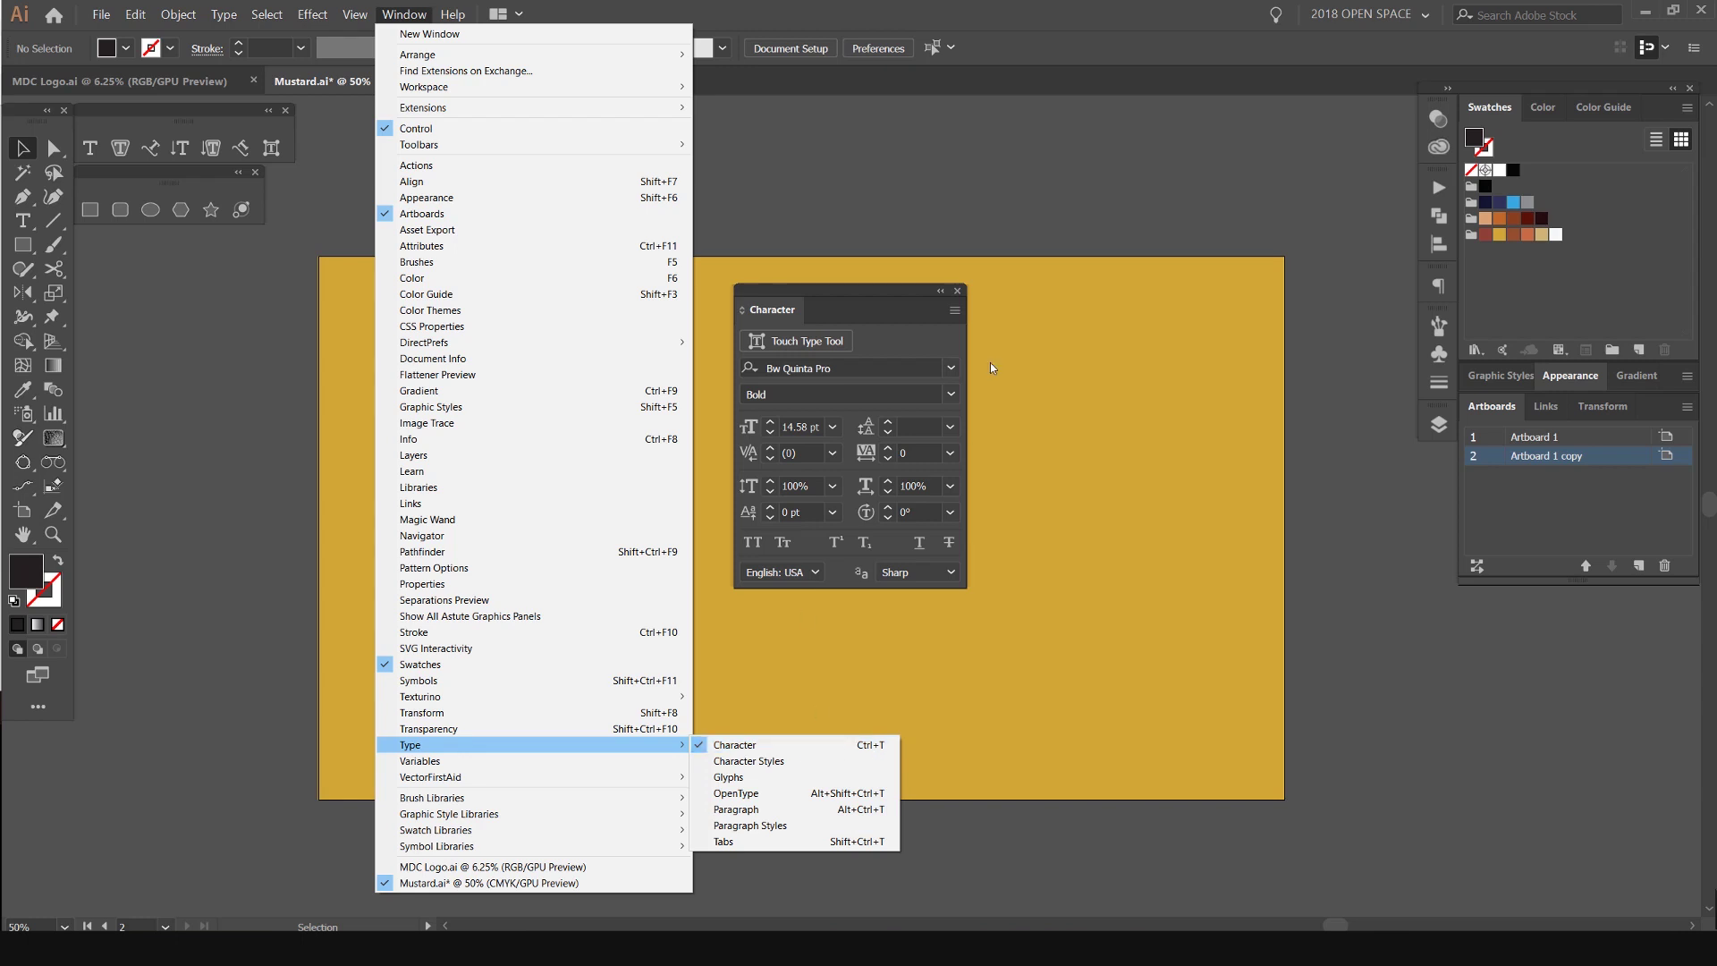
pyautogui.moveTo(868, 290)
pyautogui.mouseDown()
pyautogui.moveTo(907, 258)
pyautogui.moveTo(865, 325)
pyautogui.moveTo(872, 311)
pyautogui.mouseUp()
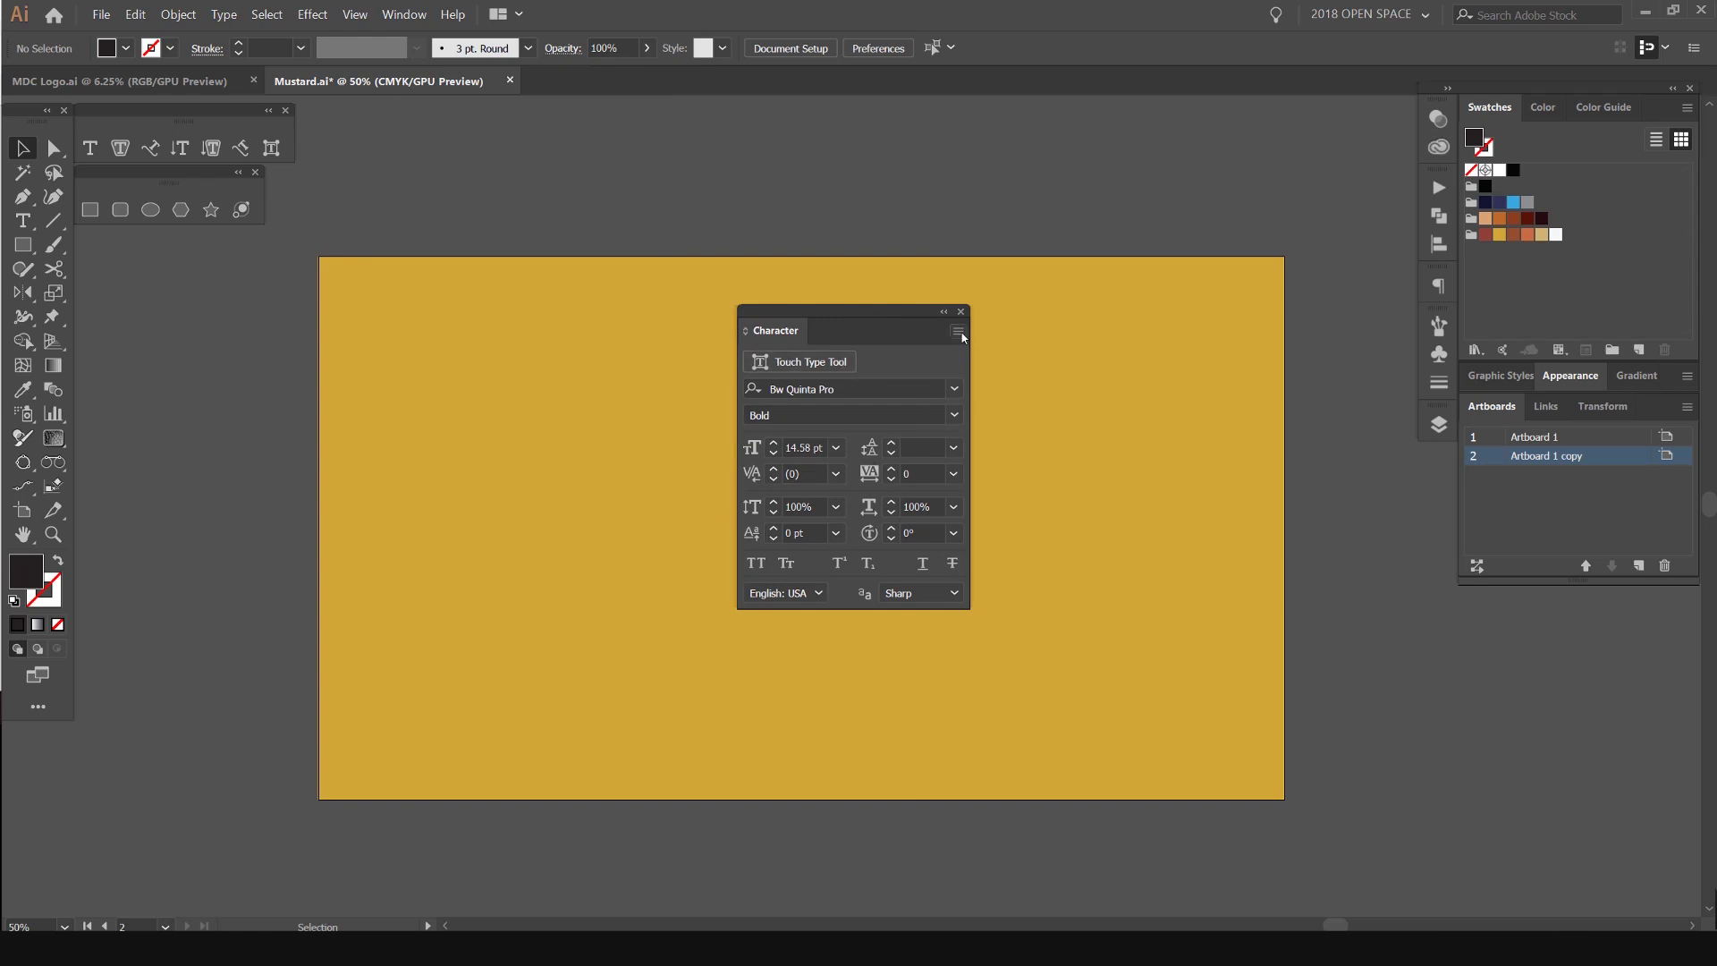
# - Toggle the Character panel between Hide Options and Show Options, then move it up-left
pyautogui.click(958, 331)
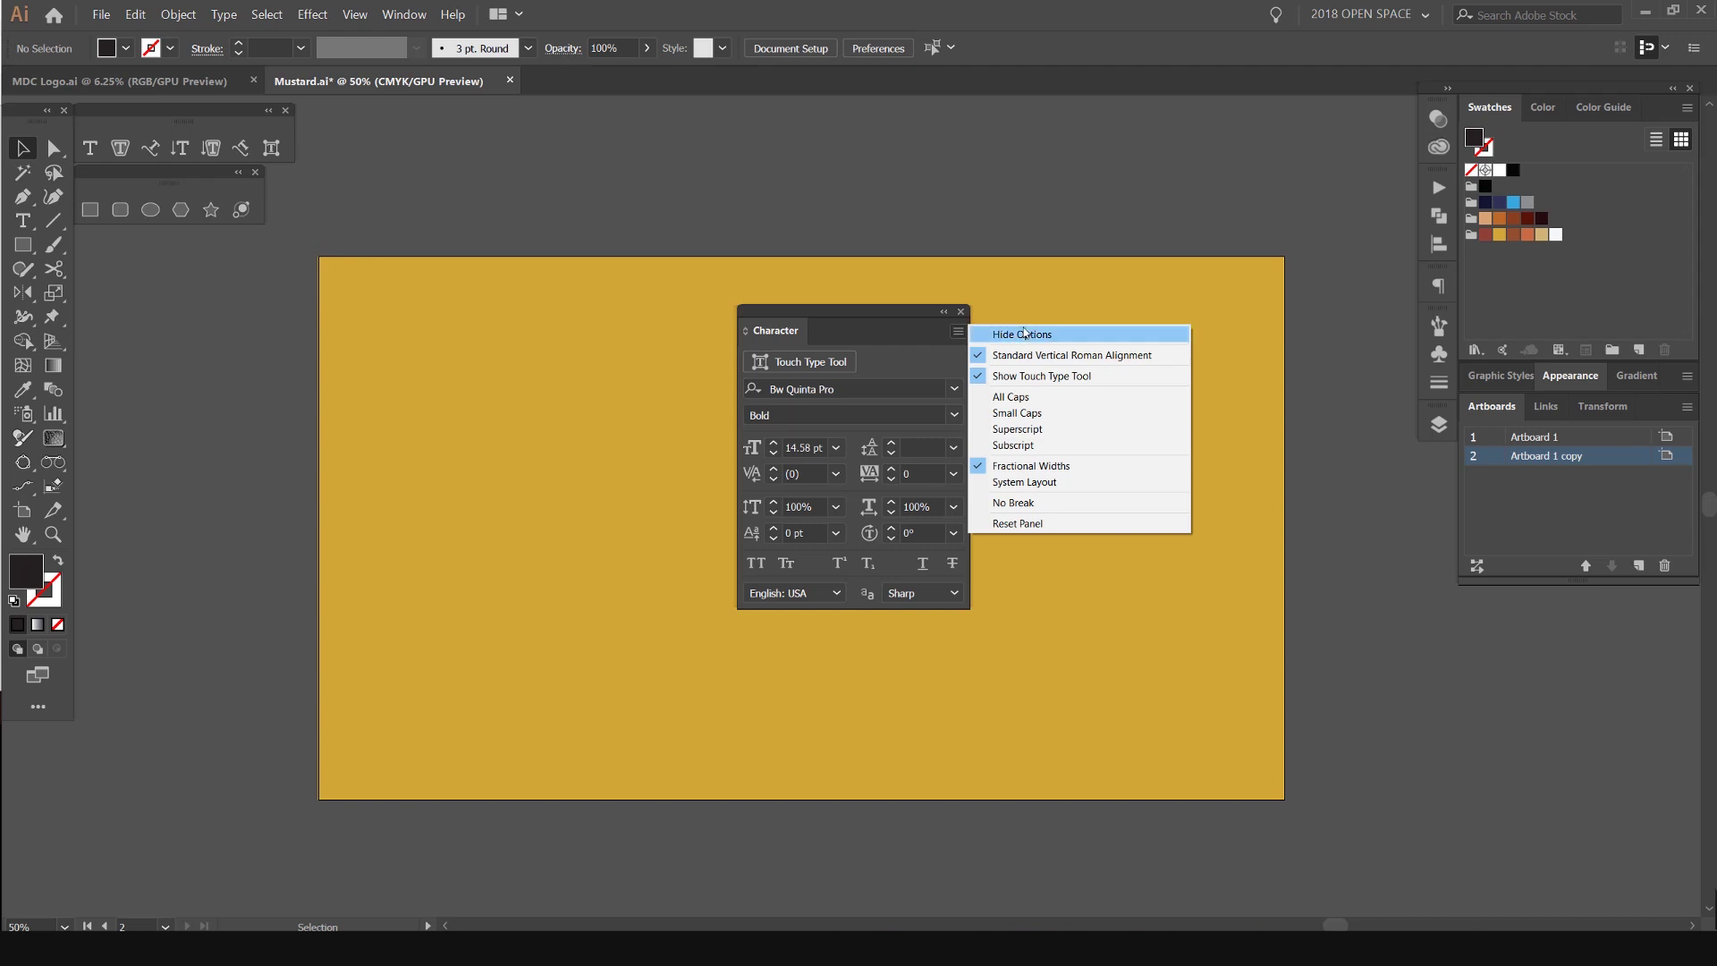
pyautogui.click(1025, 334)
pyautogui.click(959, 332)
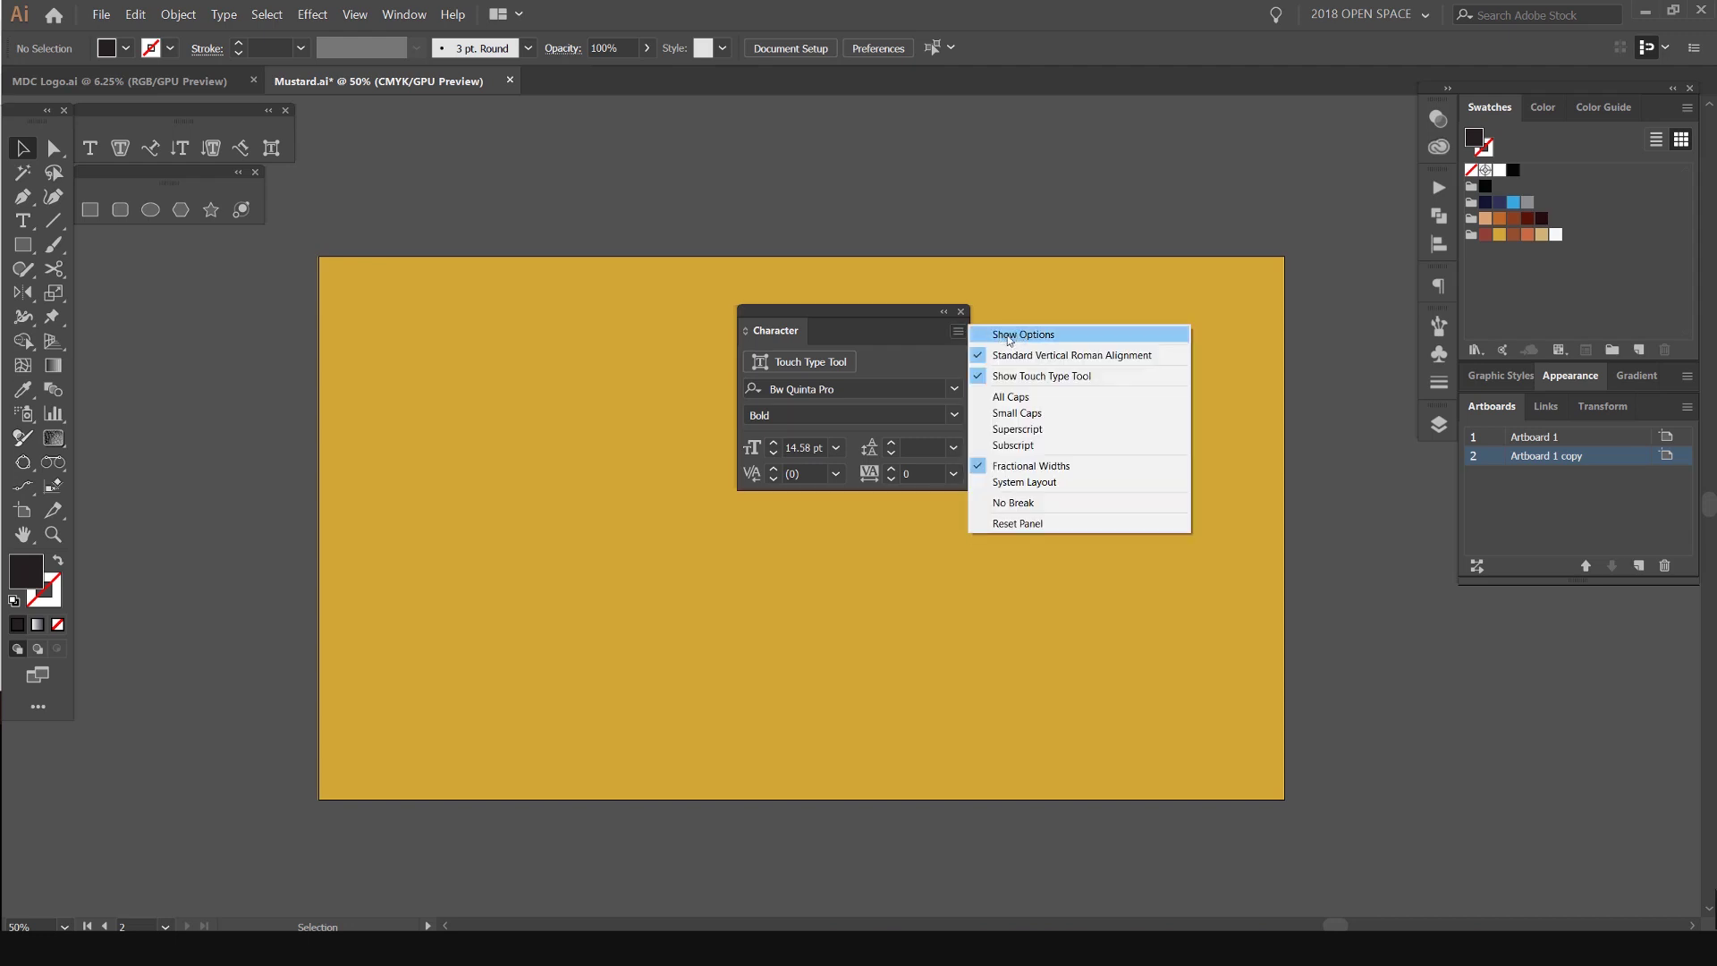
pyautogui.click(1009, 336)
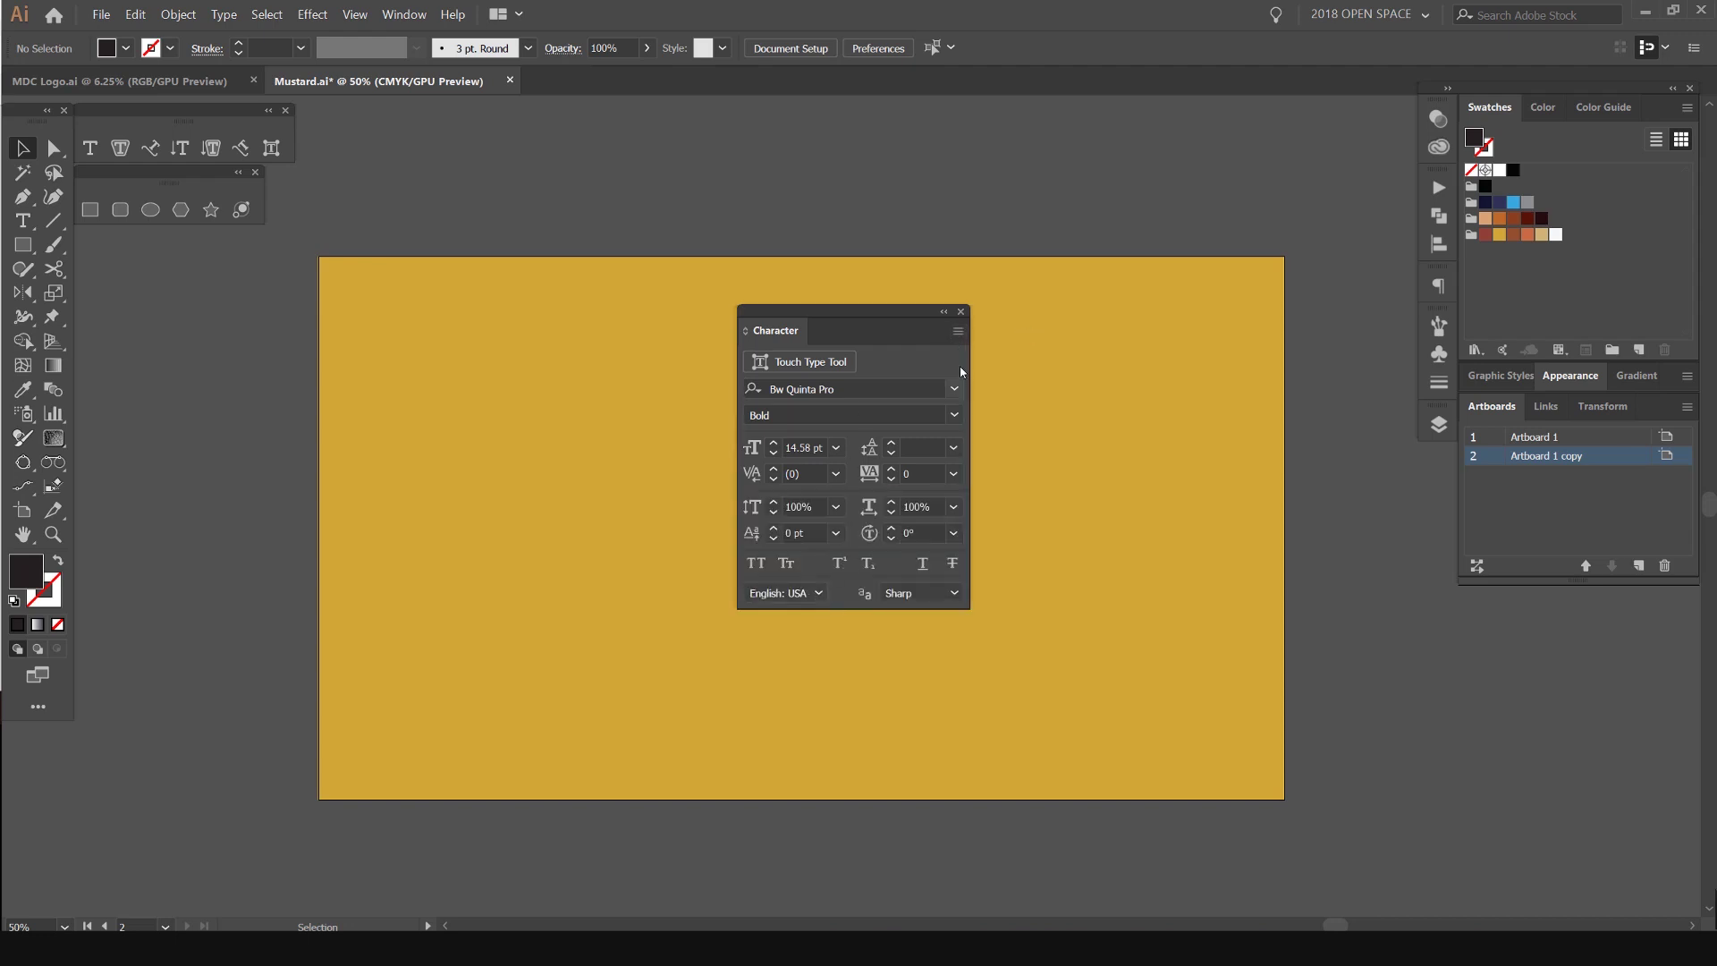
pyautogui.click(960, 334)
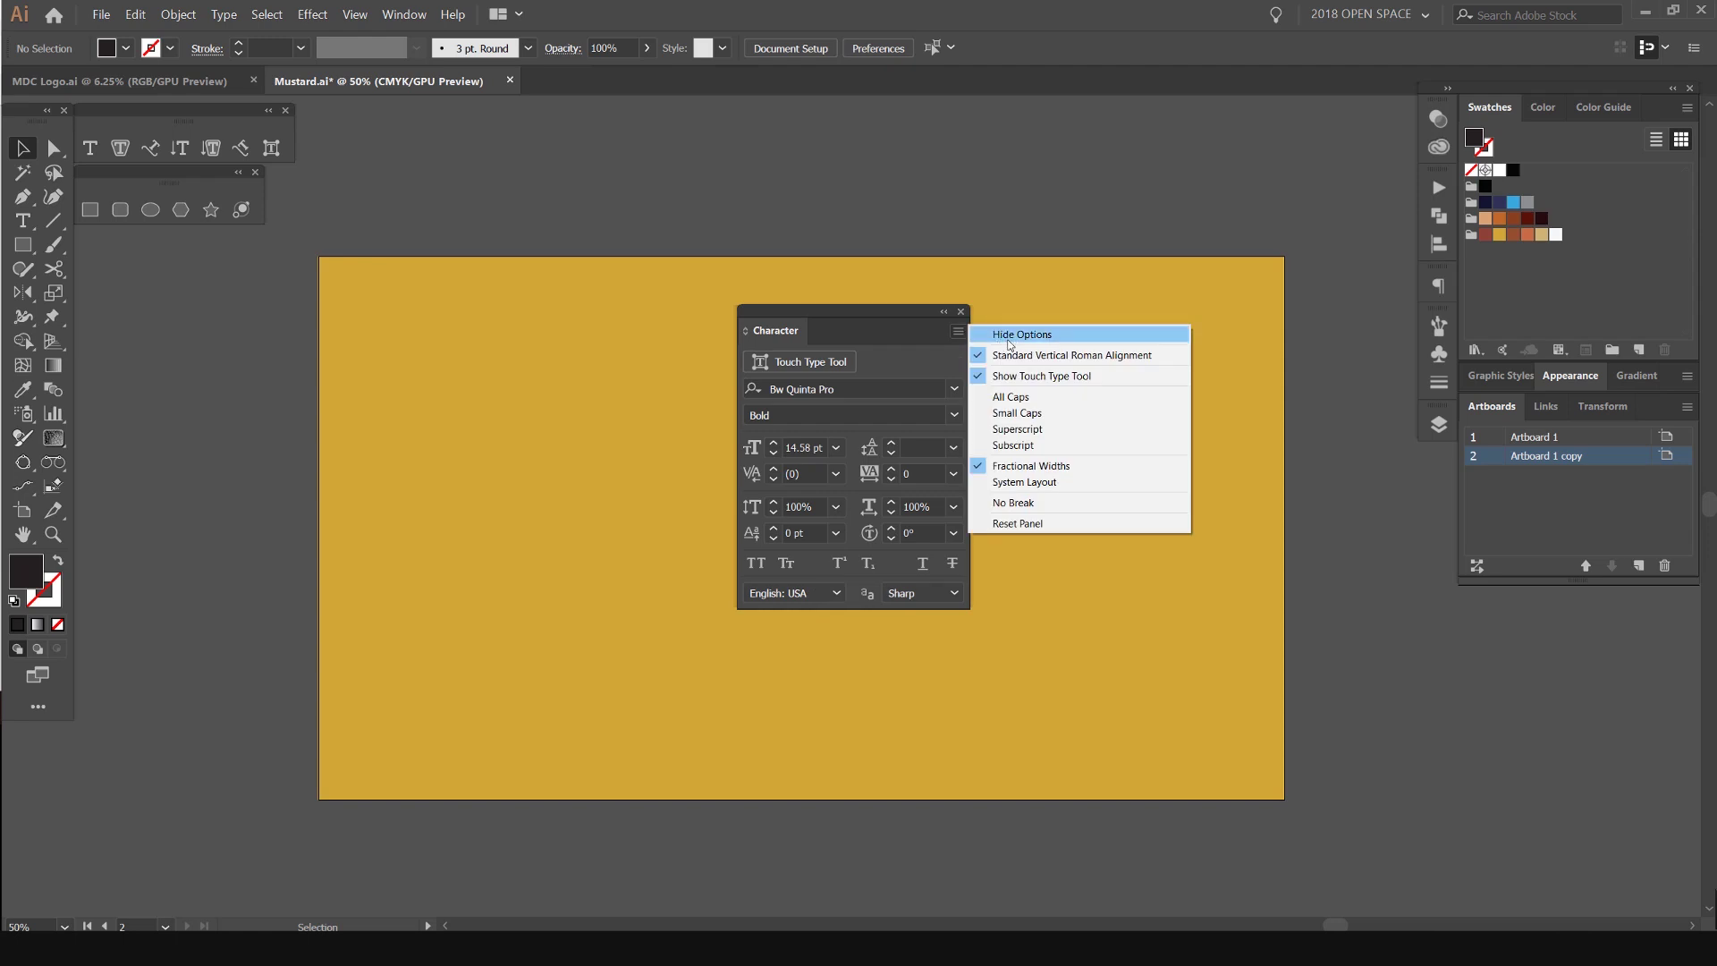
pyautogui.click(921, 308)
pyautogui.moveTo(921, 308); pyautogui.dragTo(886, 214)
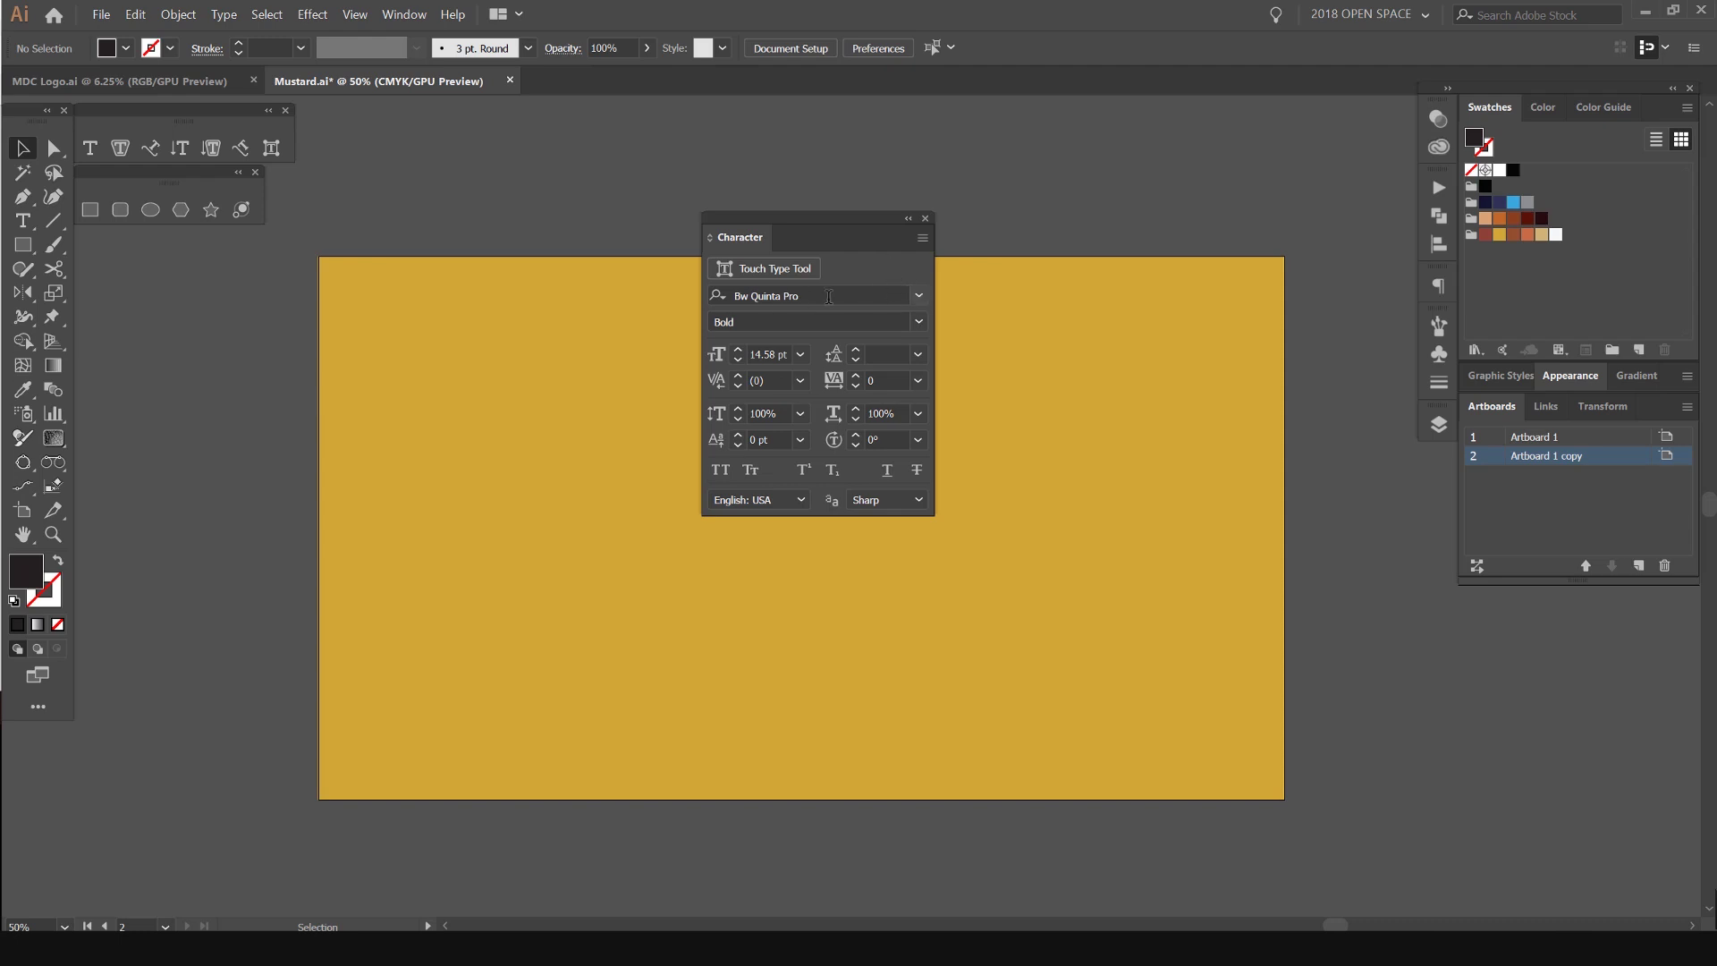
# - Open the font list from the Bw Quinta Pro field and display its classification and property filters
pyautogui.click(829, 297)
pyautogui.click(919, 296)
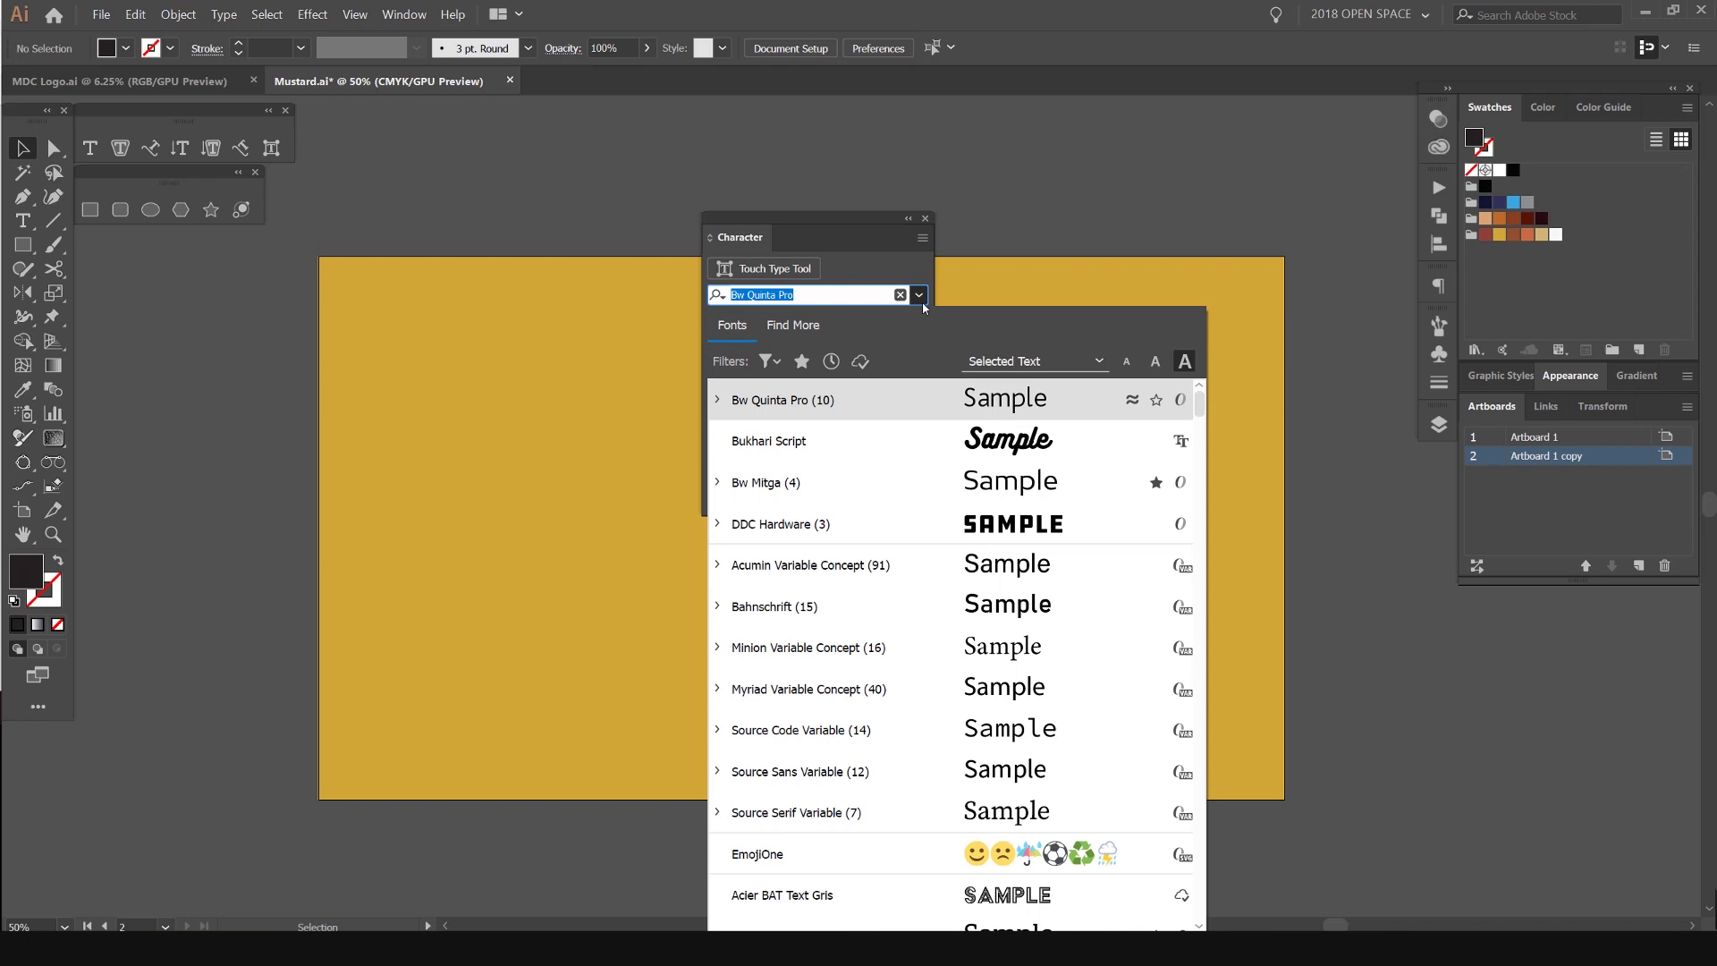
pyautogui.moveTo(866, 224); pyautogui.dragTo(792, 146)
pyautogui.click(848, 220)
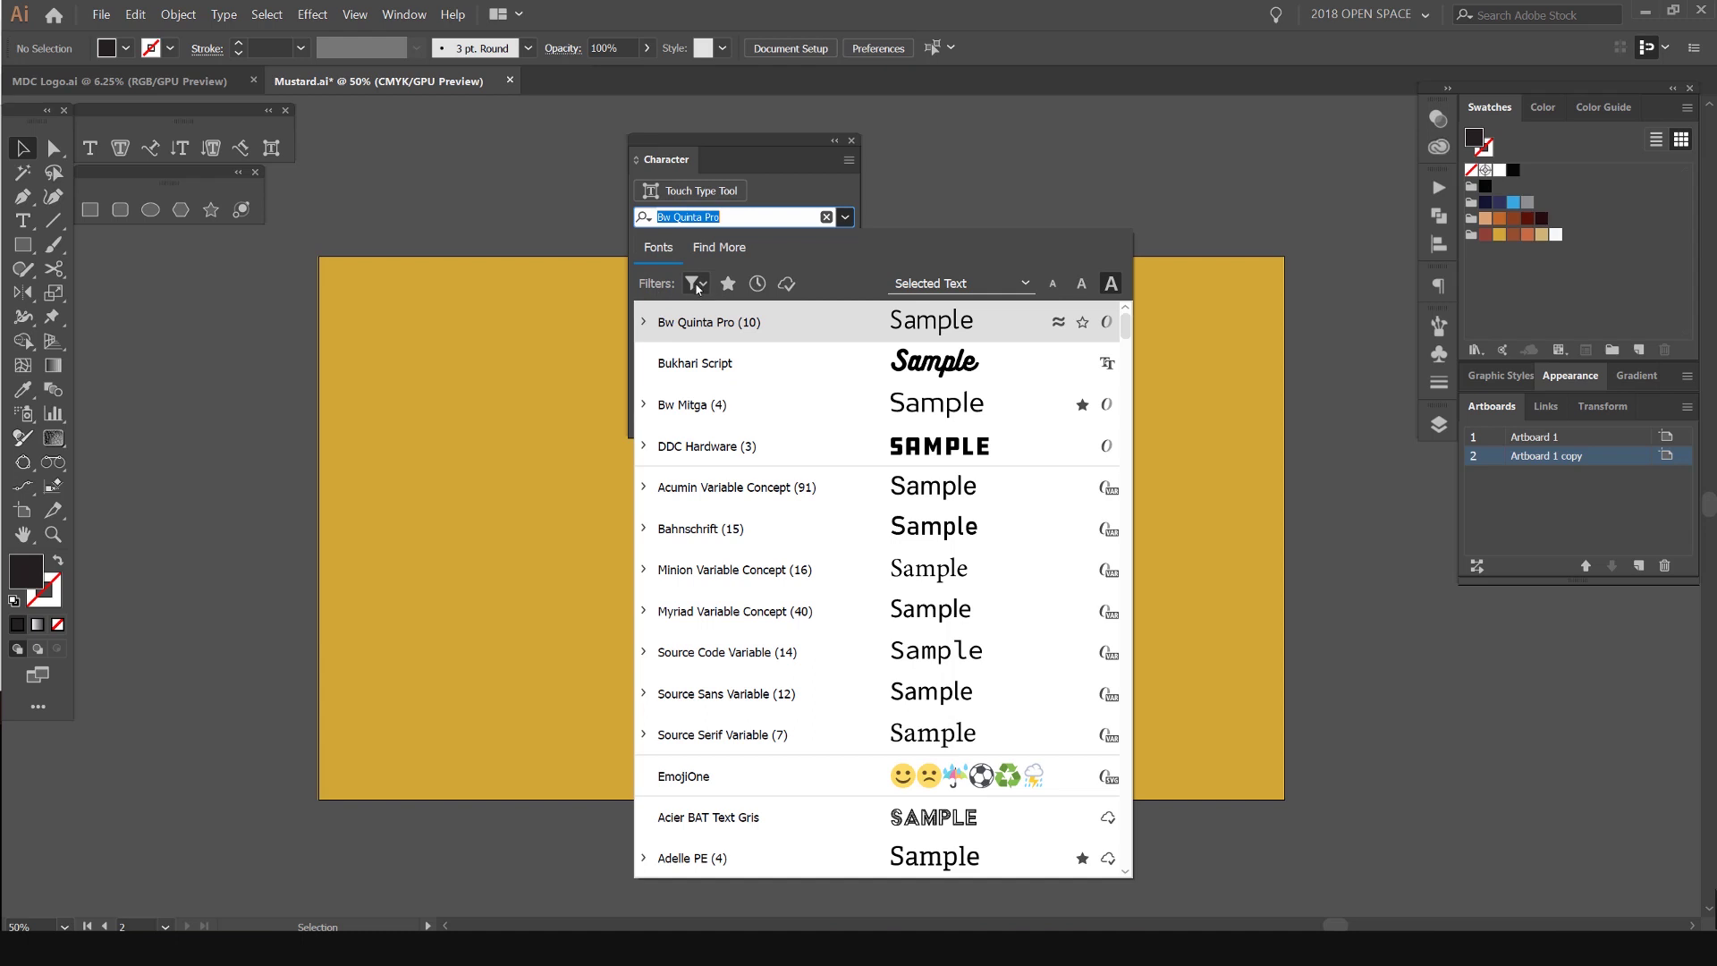
pyautogui.click(695, 284)
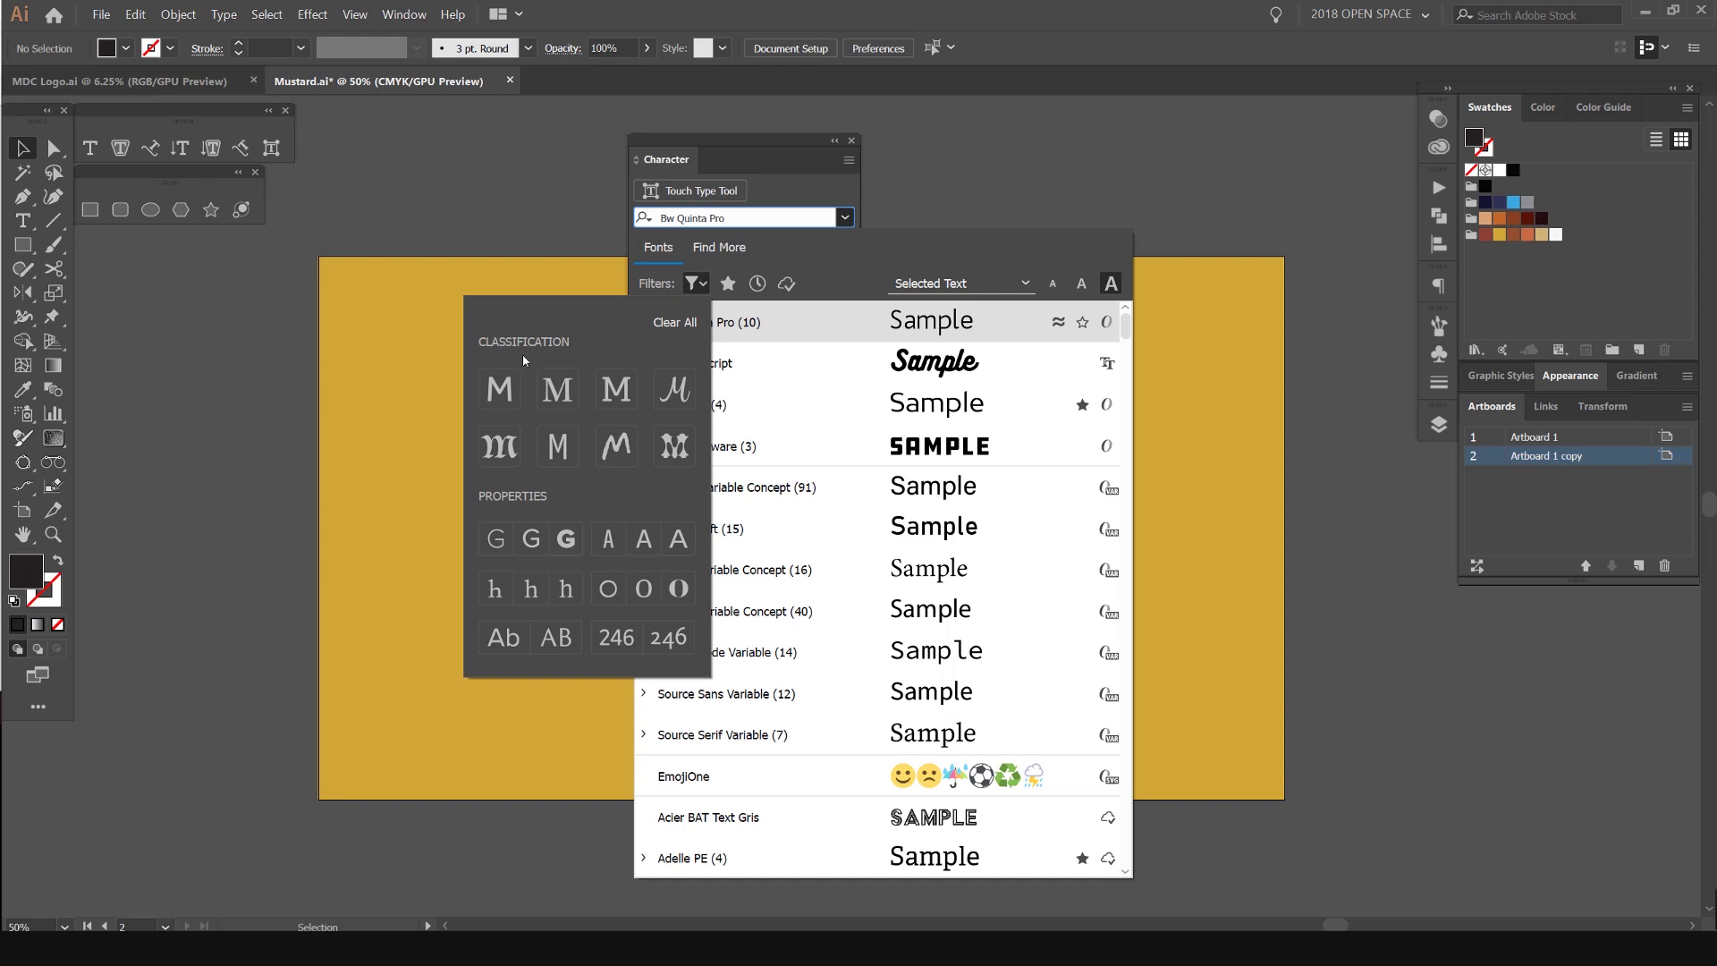
# - Filter the font list to Sans Serif fonts and browse the results
pyautogui.click(504, 399)
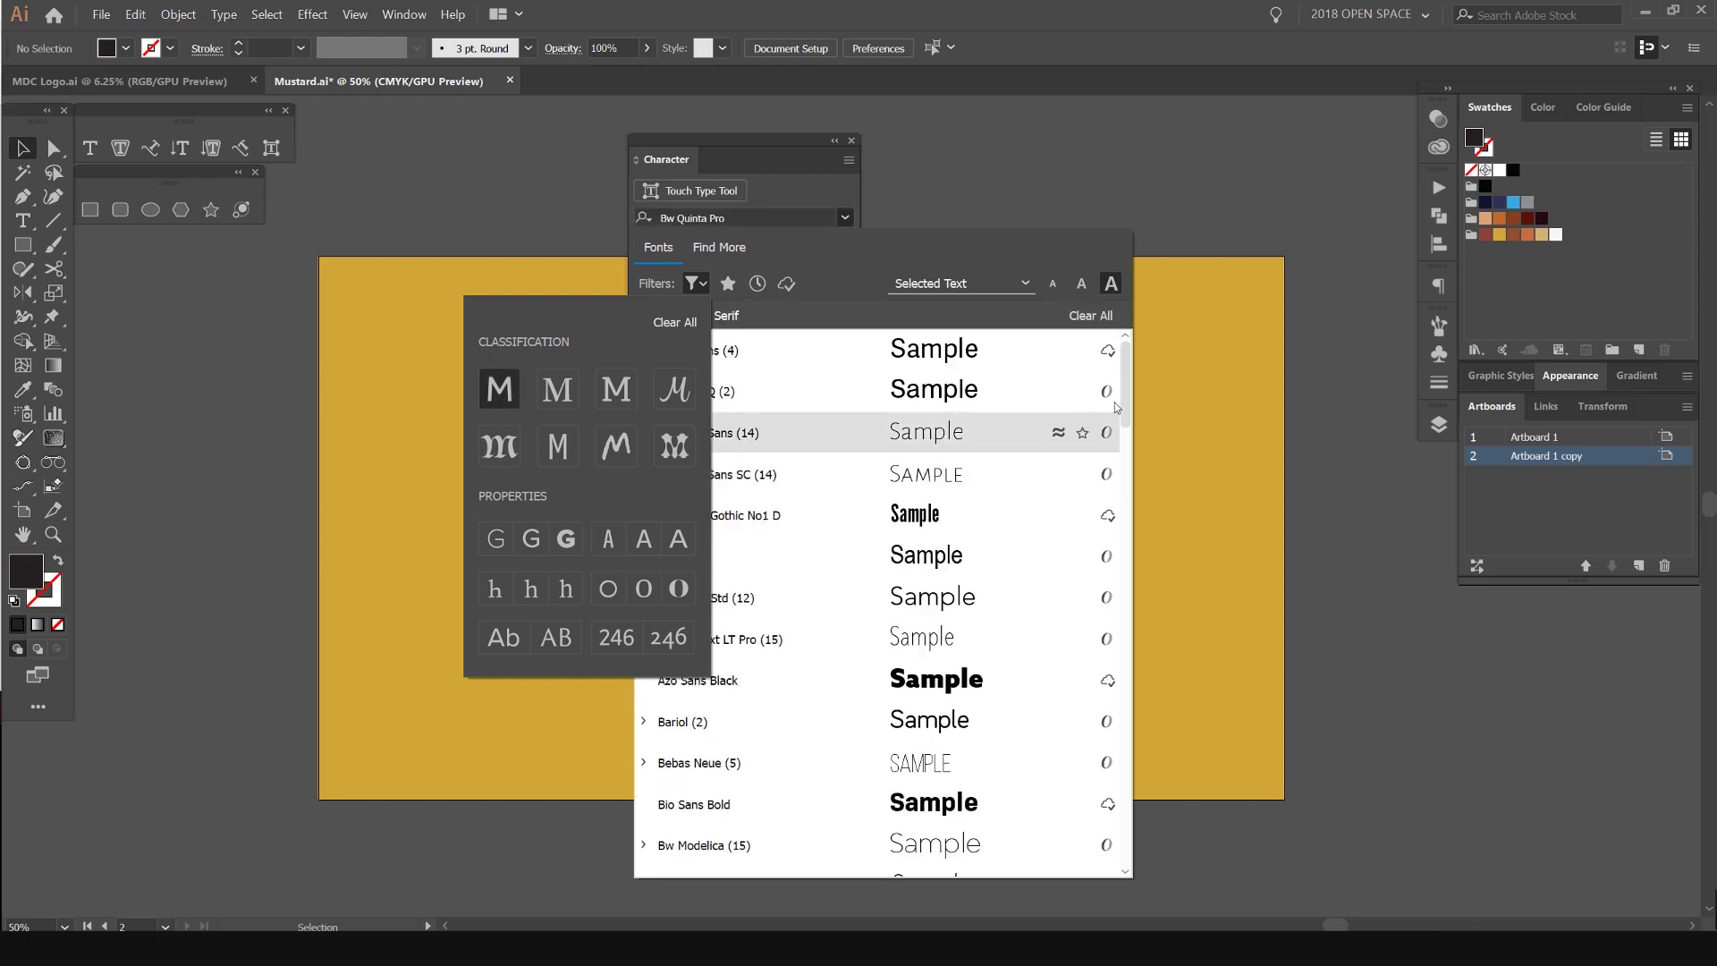
pyautogui.click(1124, 408)
pyautogui.moveTo(1125, 407)
pyautogui.mouseDown()
pyautogui.moveTo(1126, 860)
pyautogui.moveTo(1123, 393)
pyautogui.mouseUp()
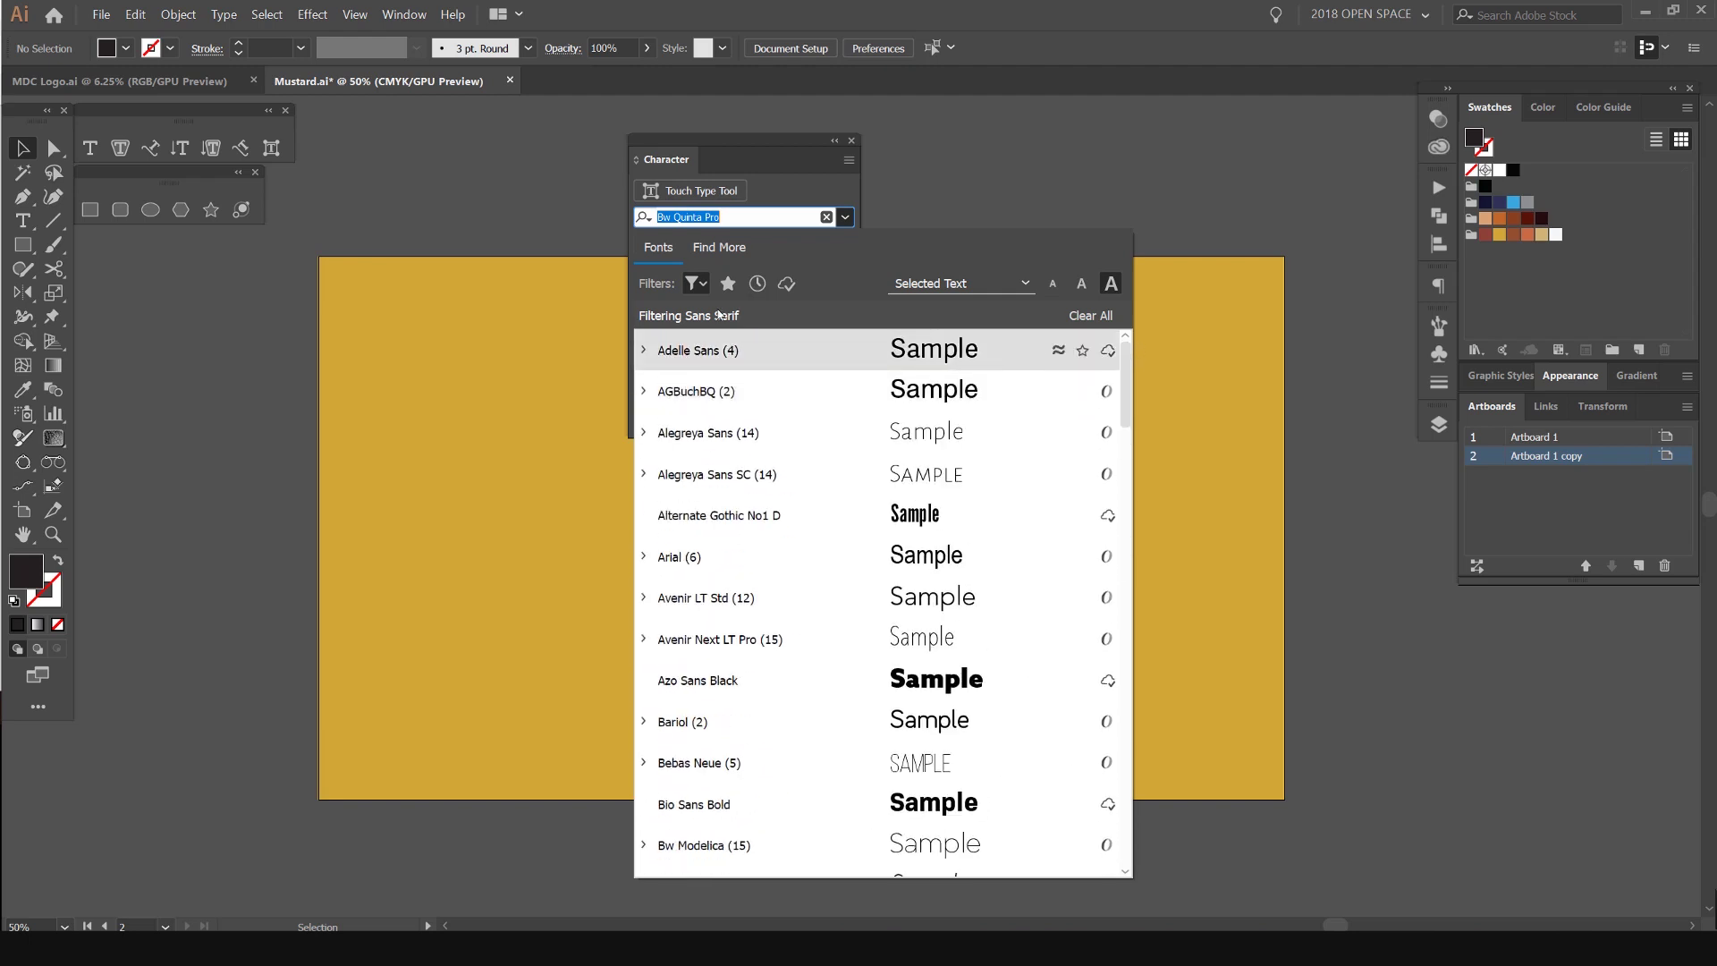
pyautogui.click(702, 286)
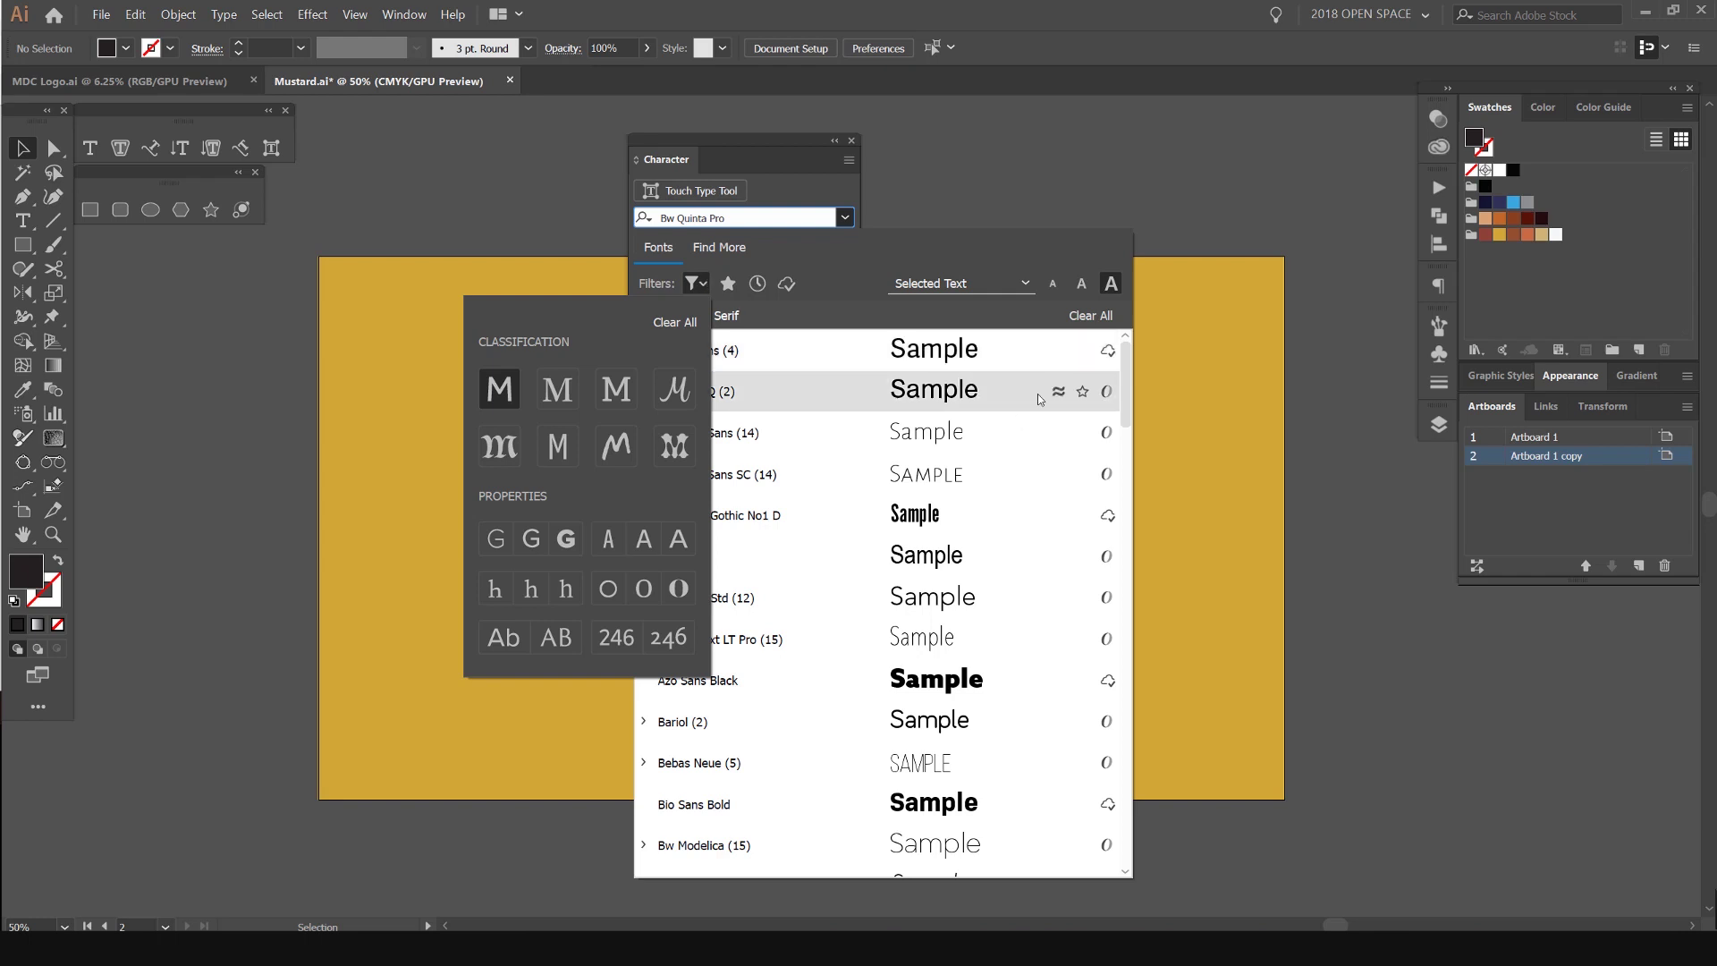
pyautogui.scroll(-10, 1129, 474)
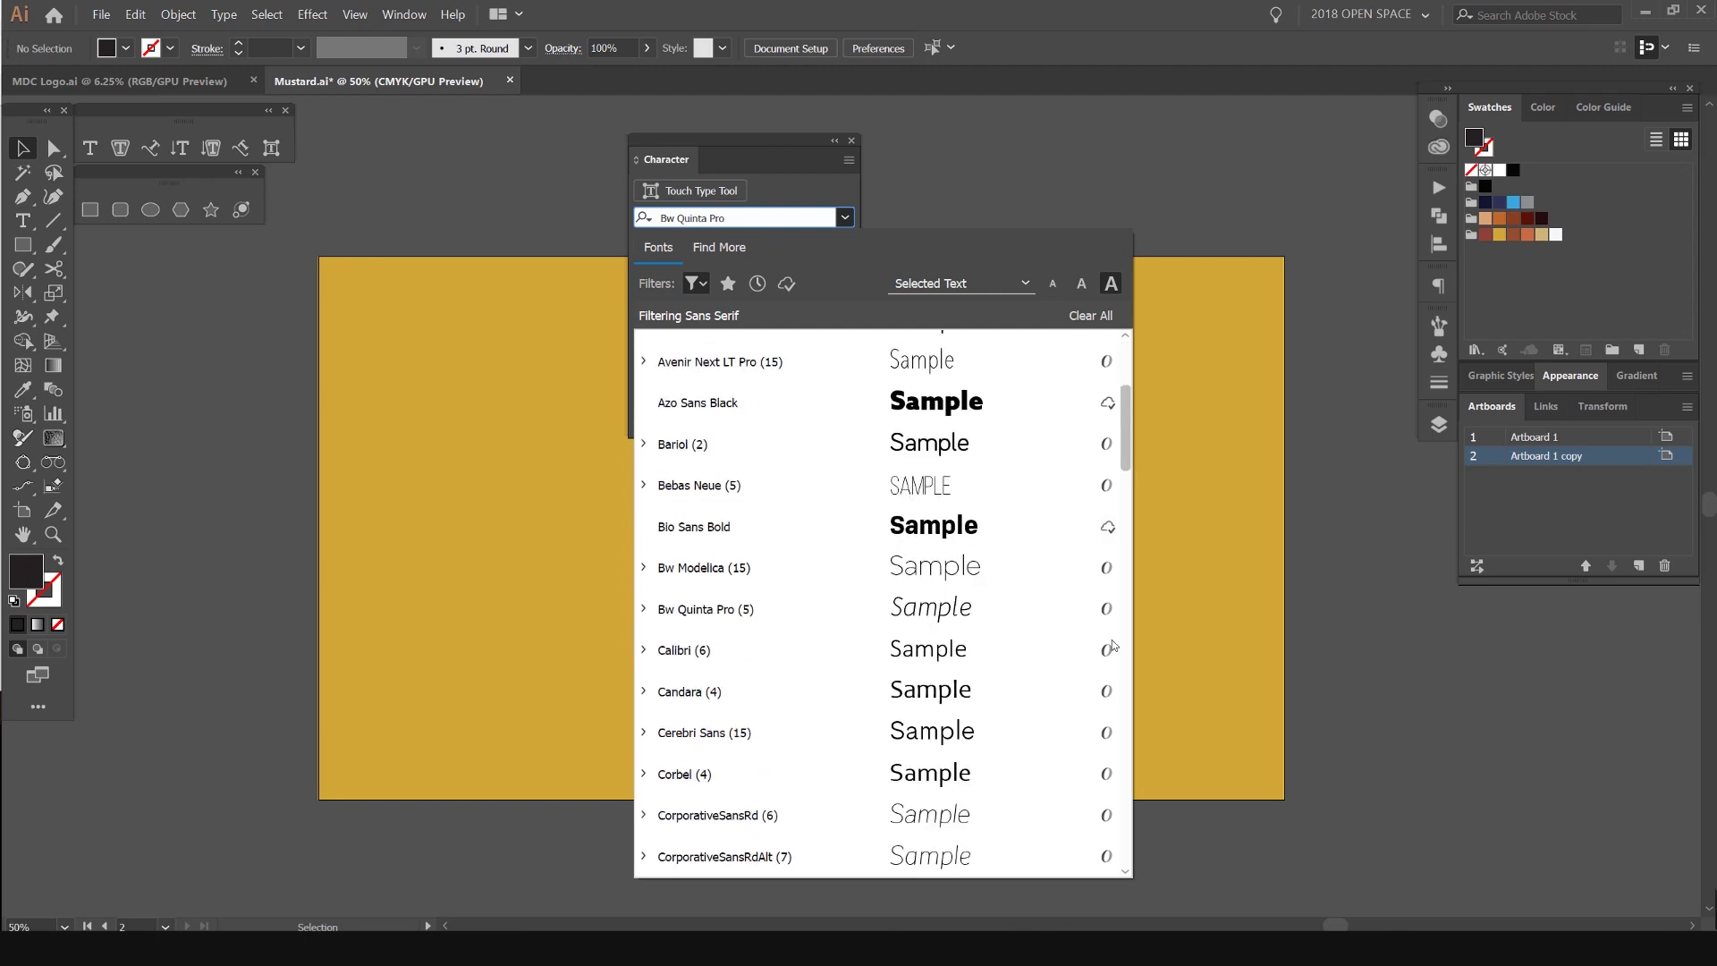
pyautogui.scroll(10, 1128, 474)
# - Switch the classification filter to Serif and scroll through fonts like Aglet Slab and Baskerville URW
pyautogui.click(703, 283)
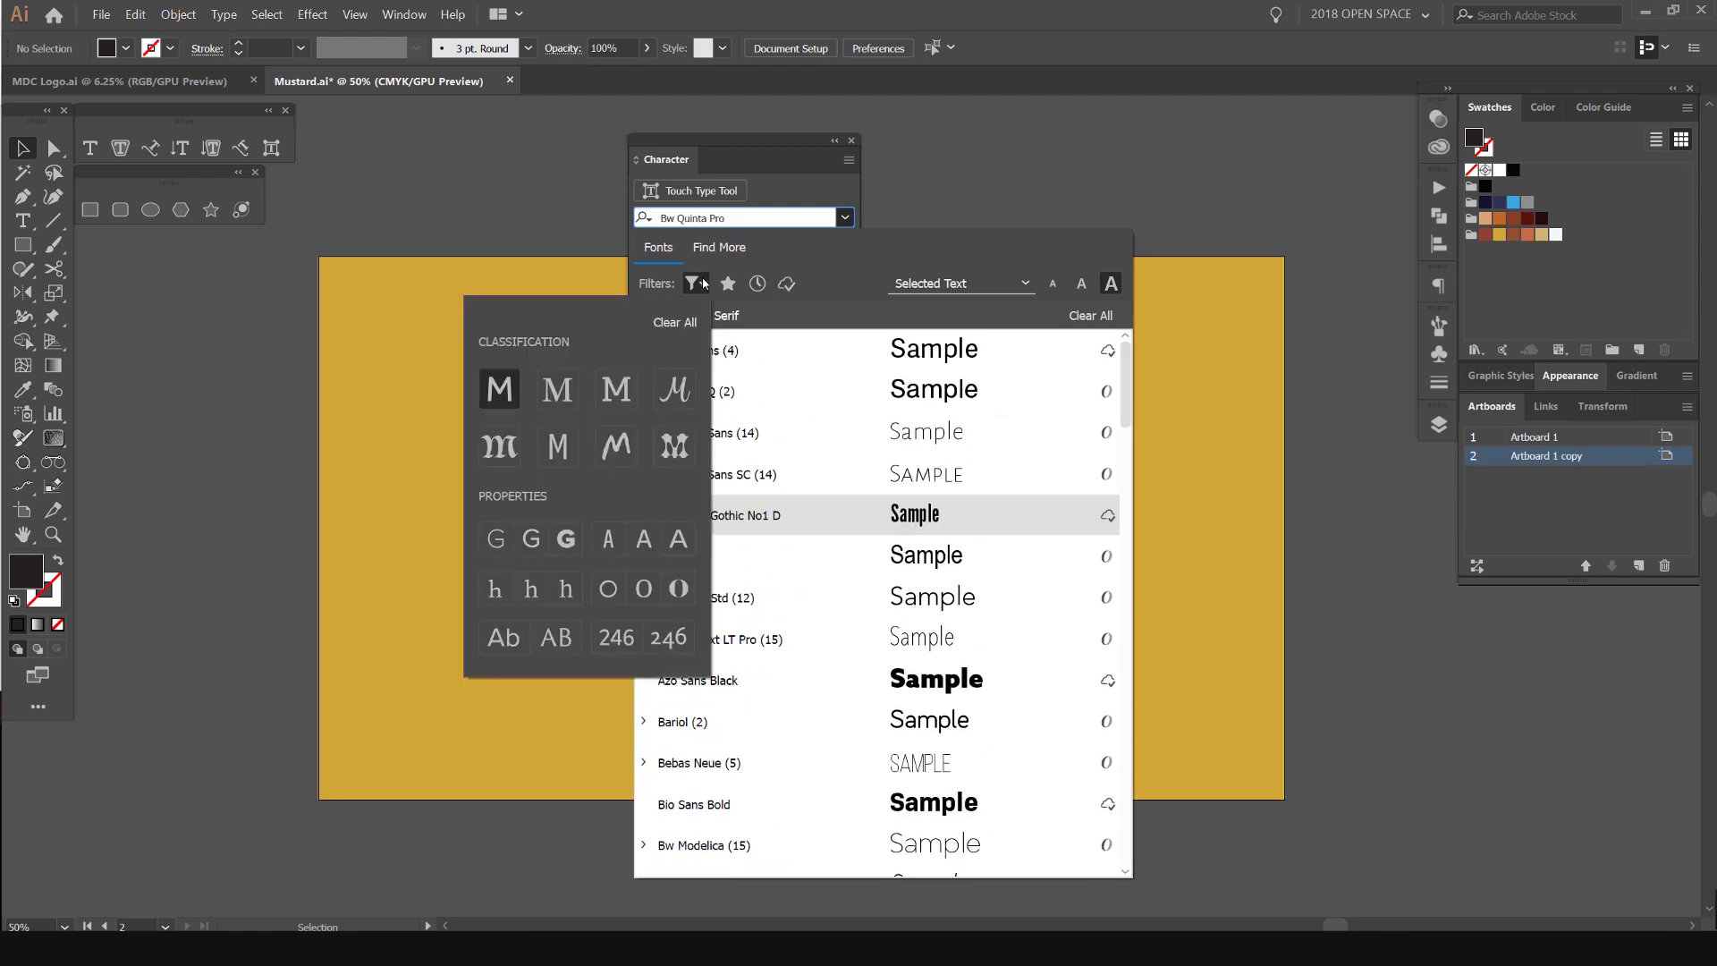
pyautogui.click(579, 376)
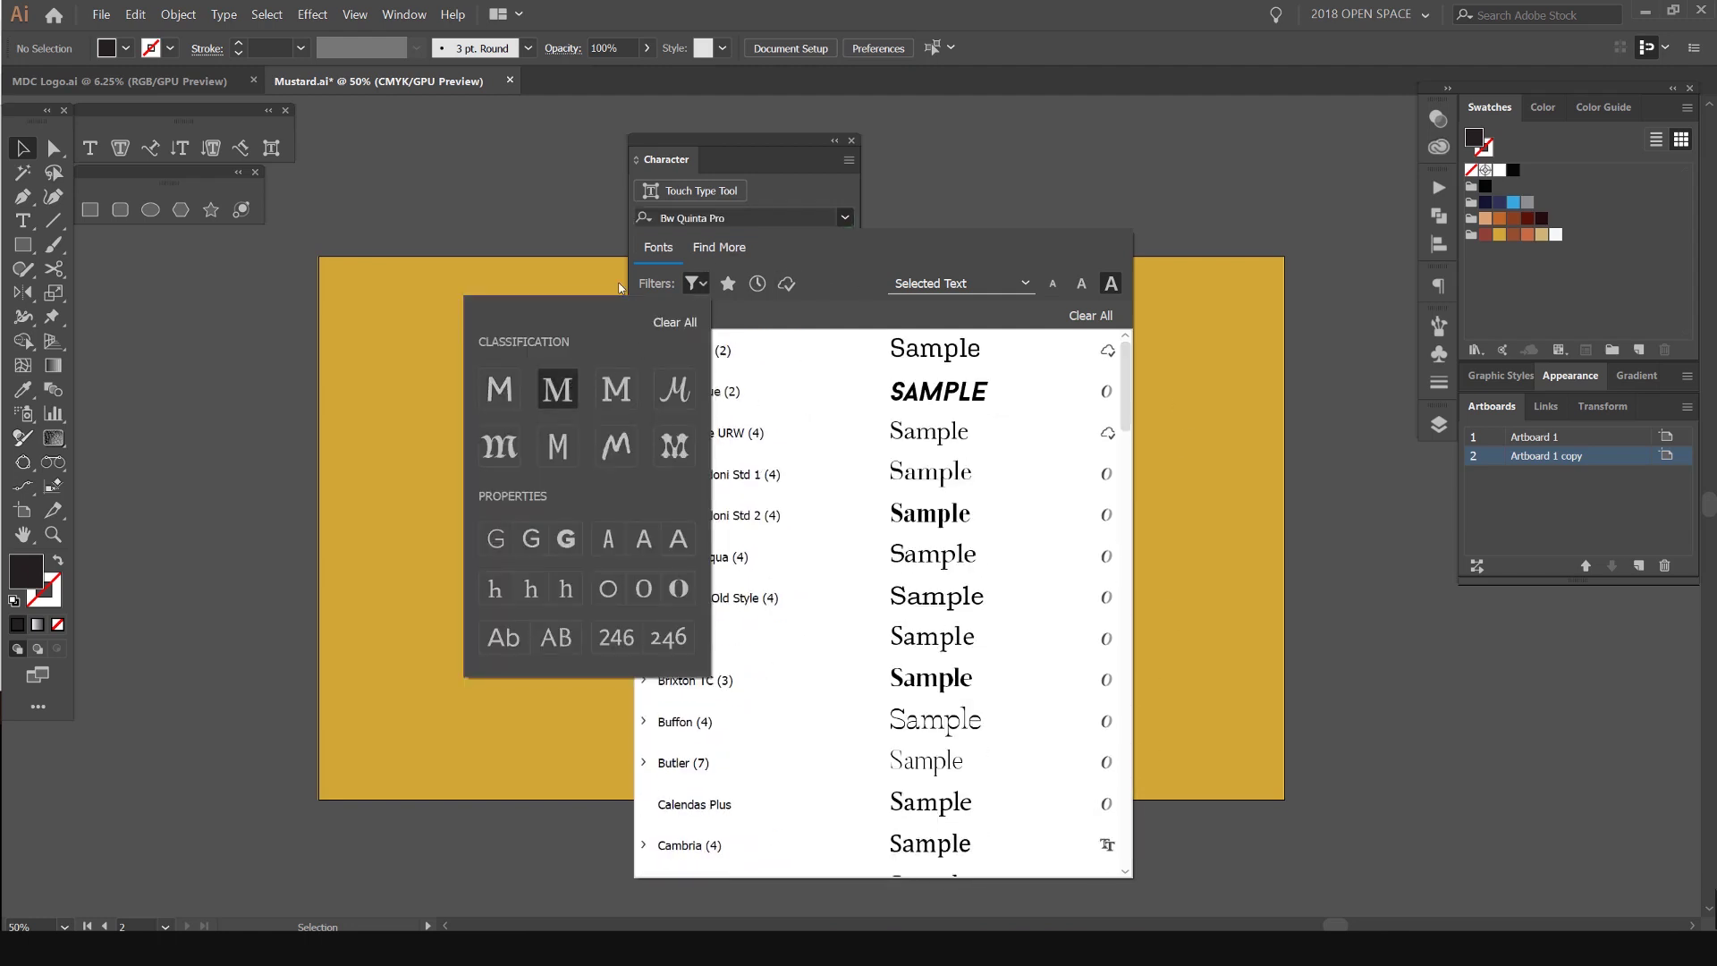
pyautogui.click(1129, 407)
pyautogui.scroll(-1, 1124, 393)
pyautogui.scroll(1, 1073, 389)
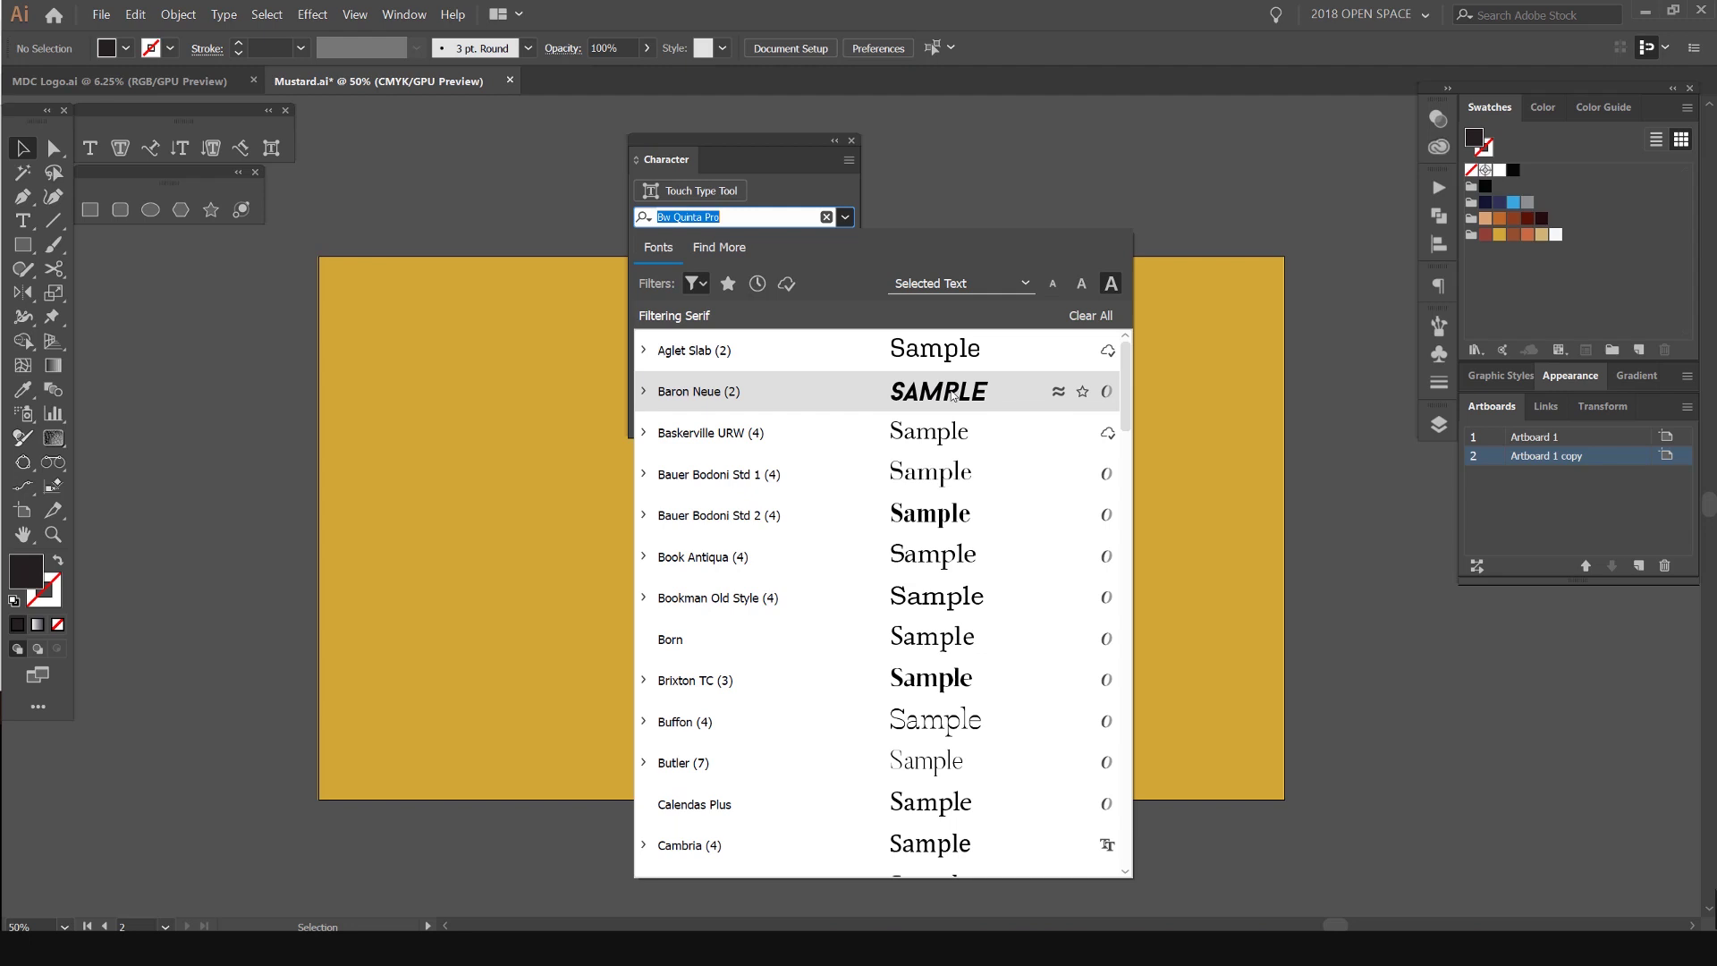
pyautogui.scroll(-3, 1129, 409)
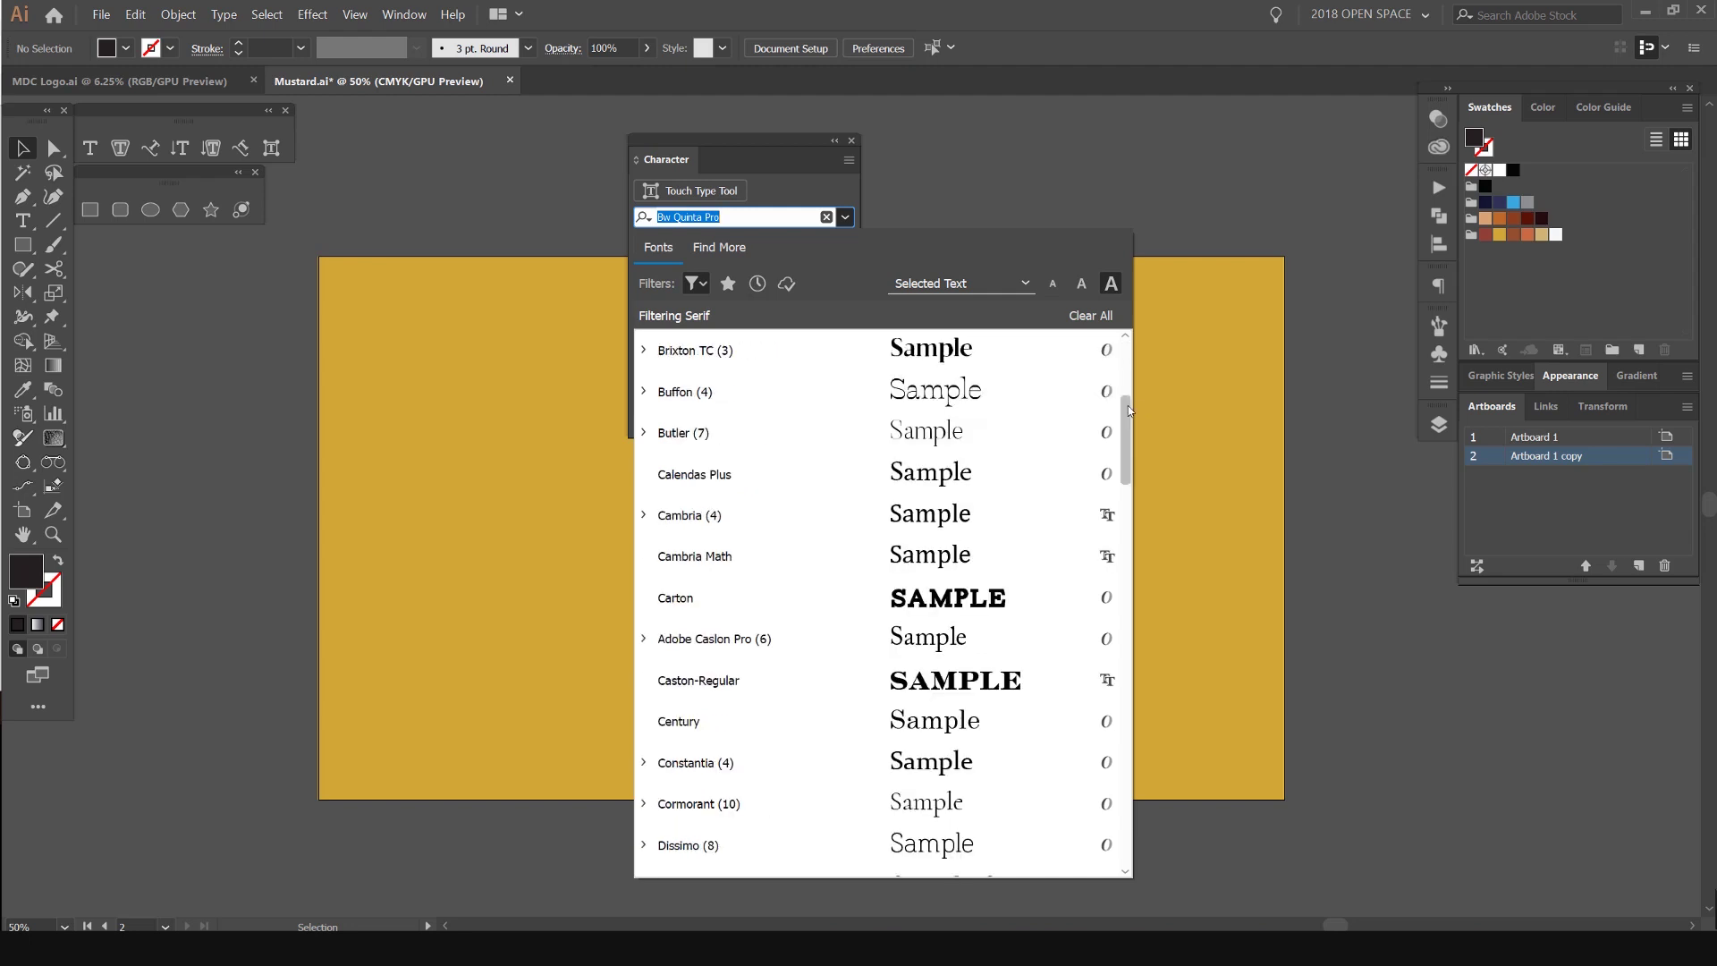
pyautogui.moveTo(1129, 409); pyautogui.dragTo(690, 284)
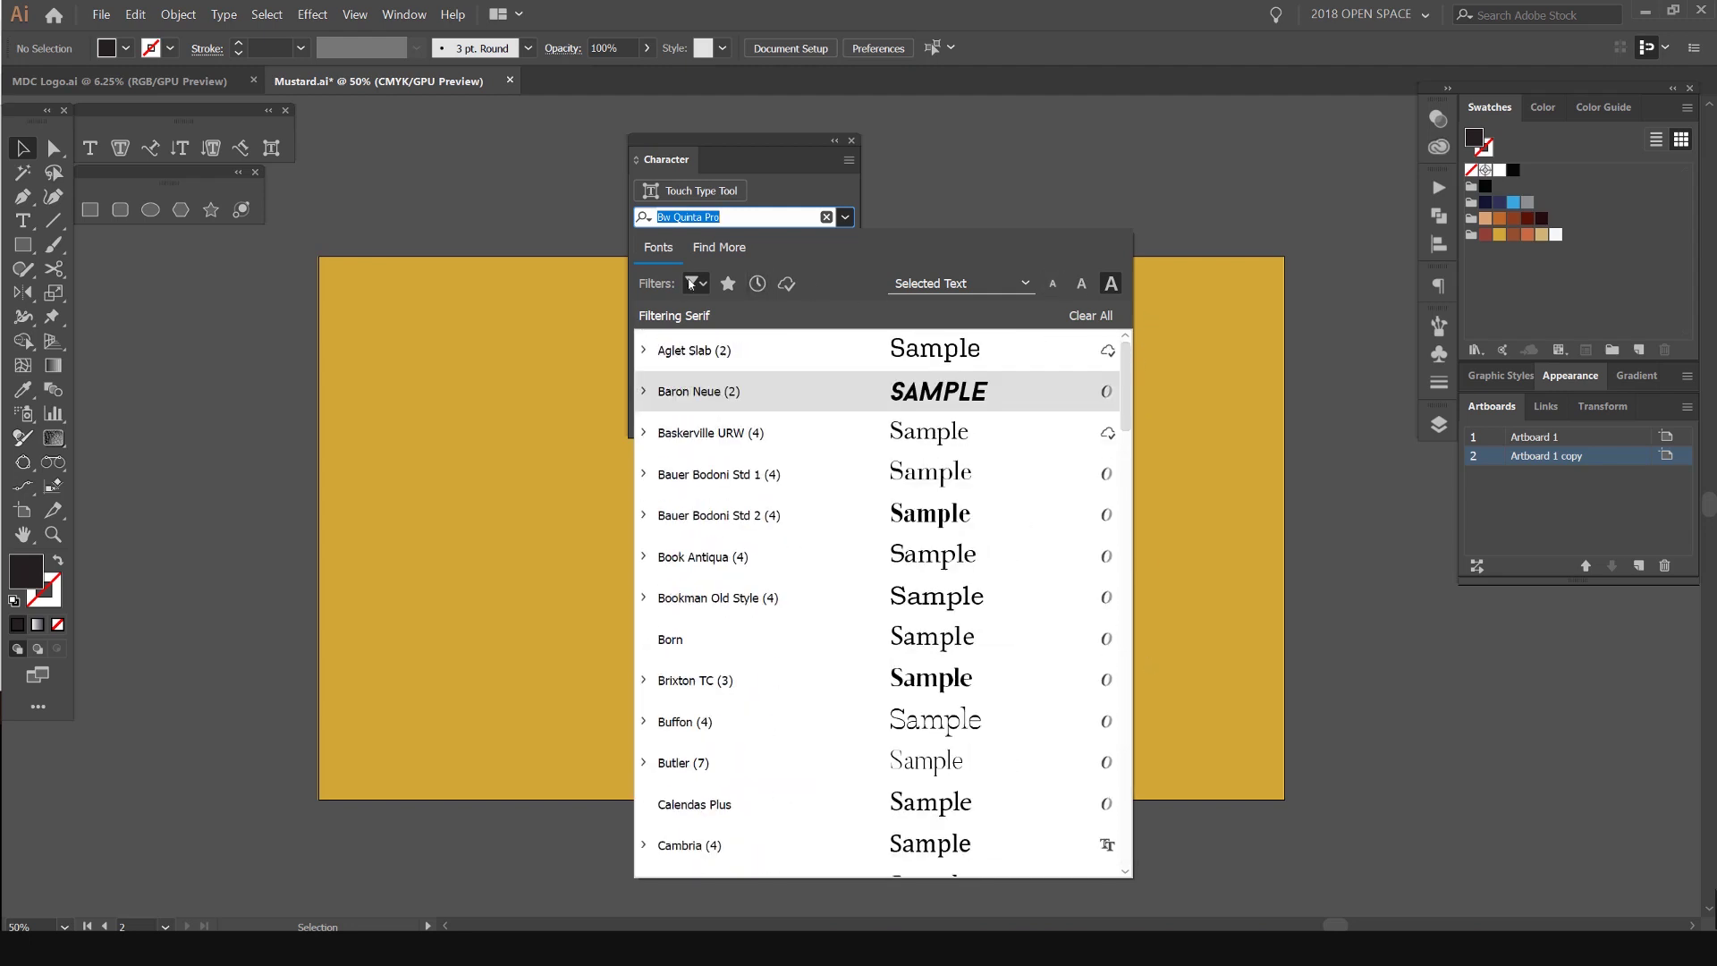
# - Cycle the classification filter through Slab Serif, Script, Blackletter, Monospaced and Handwritten, browsing the handwritten fonts
pyautogui.click(693, 284)
pyautogui.click(615, 388)
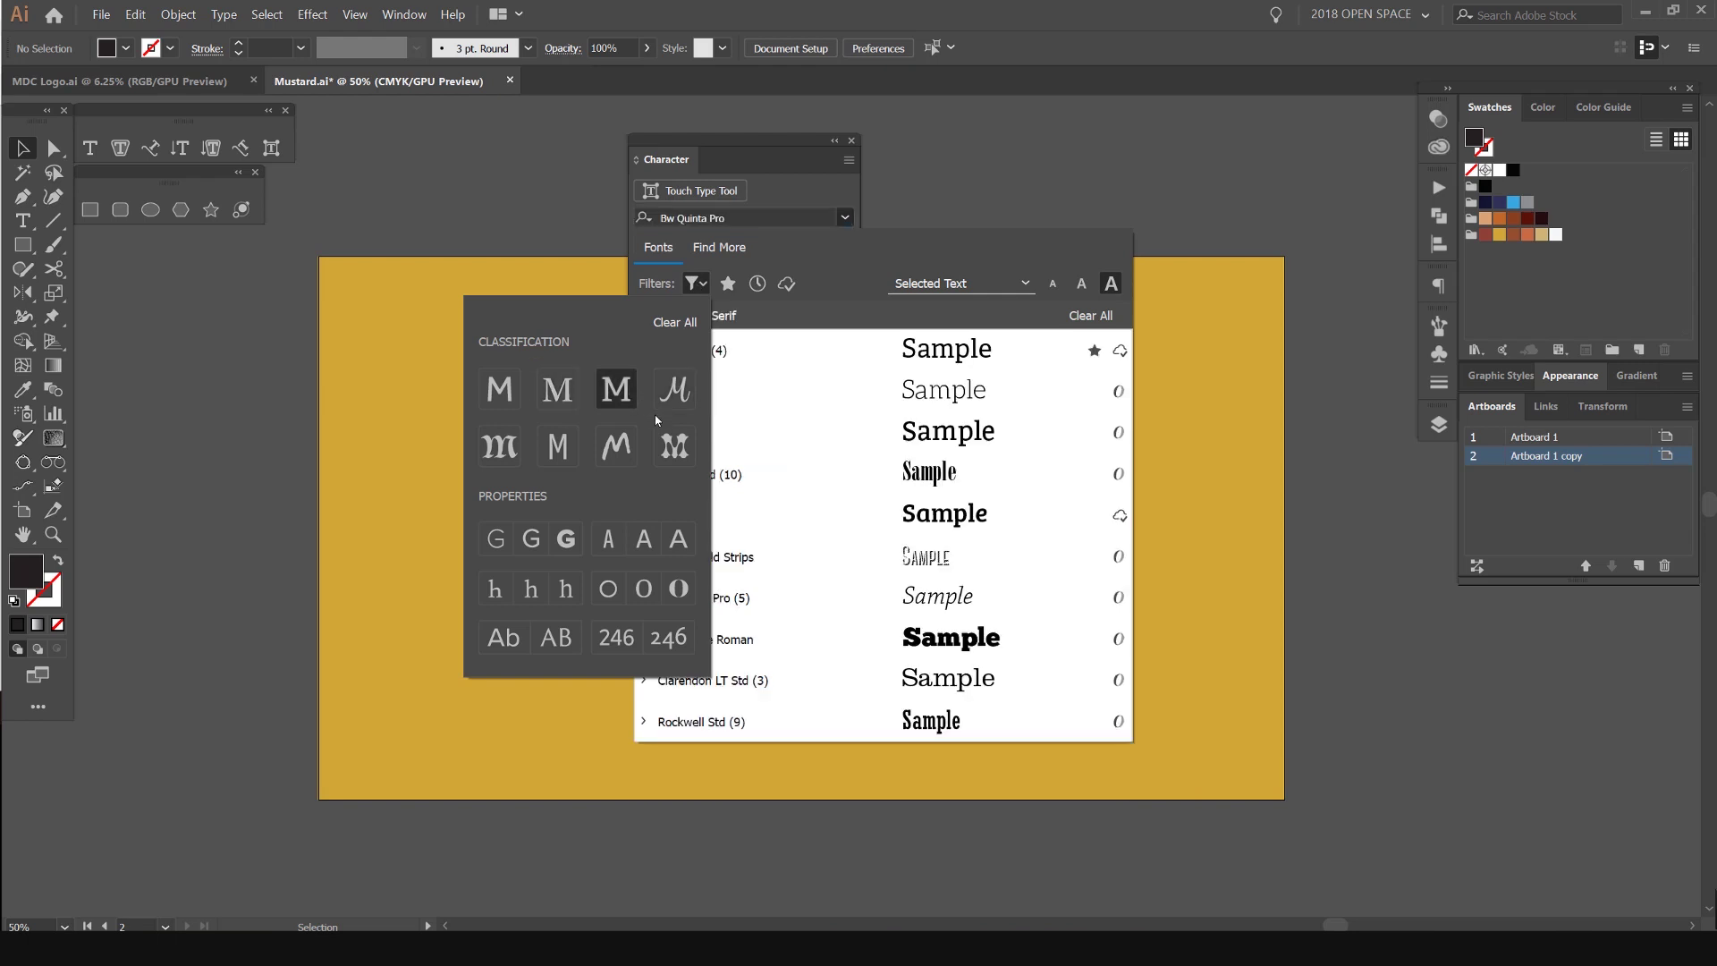
pyautogui.click(674, 390)
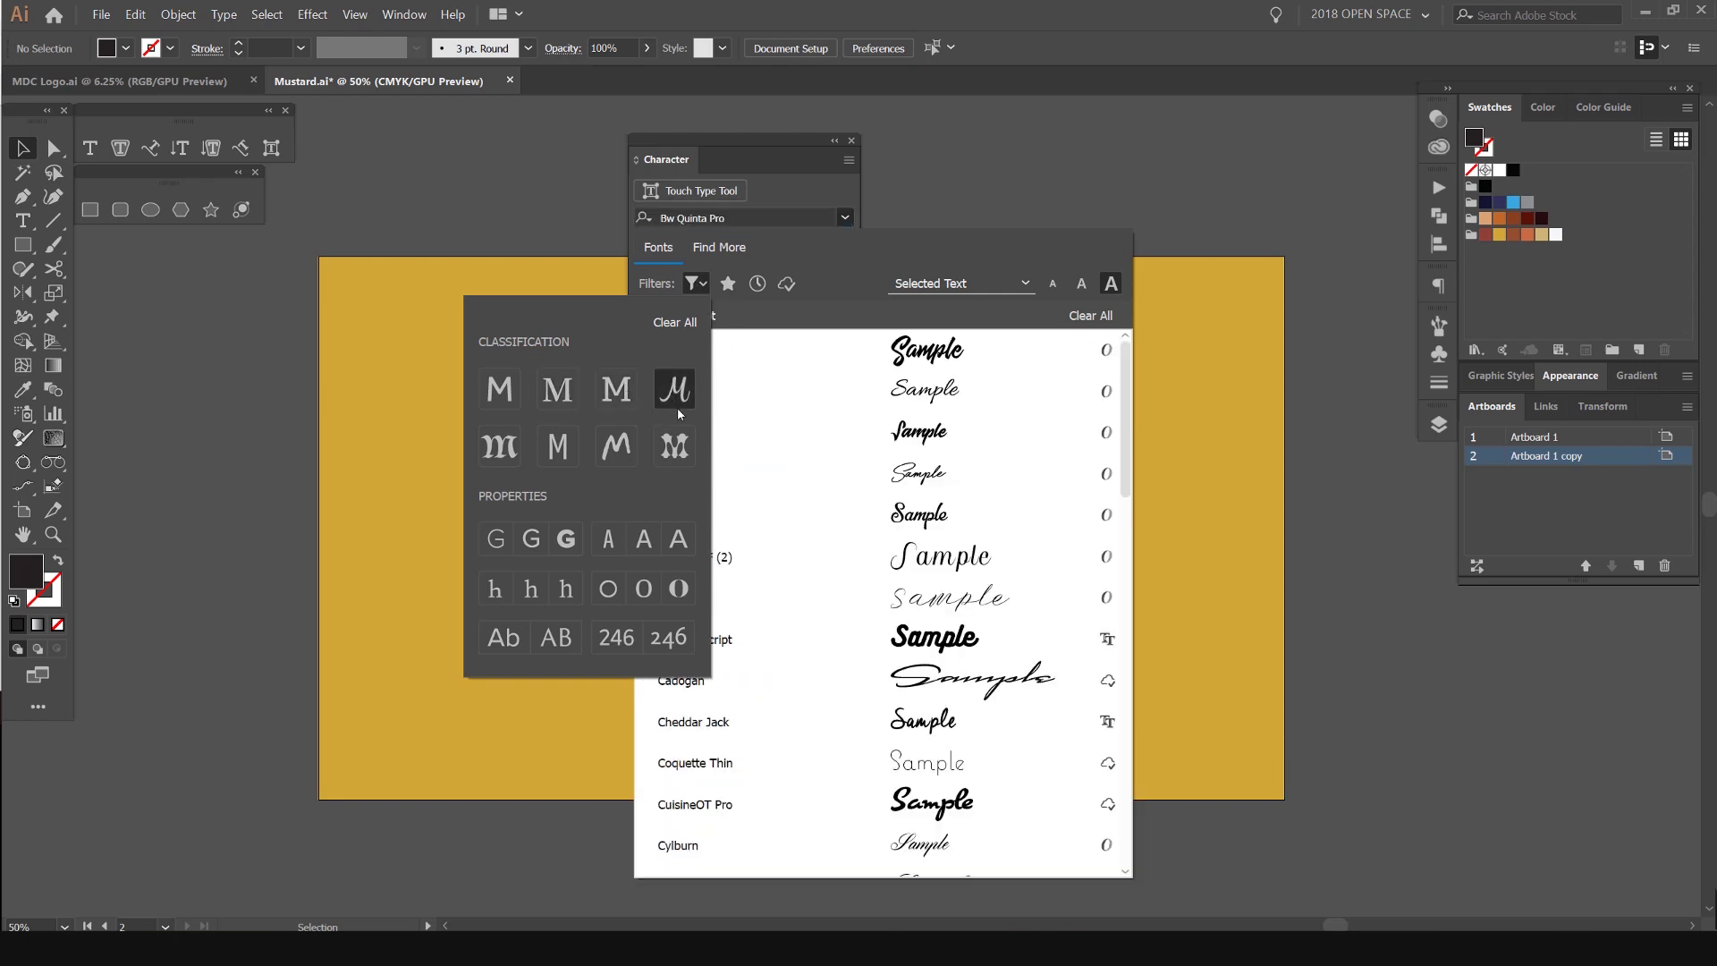
pyautogui.click(503, 447)
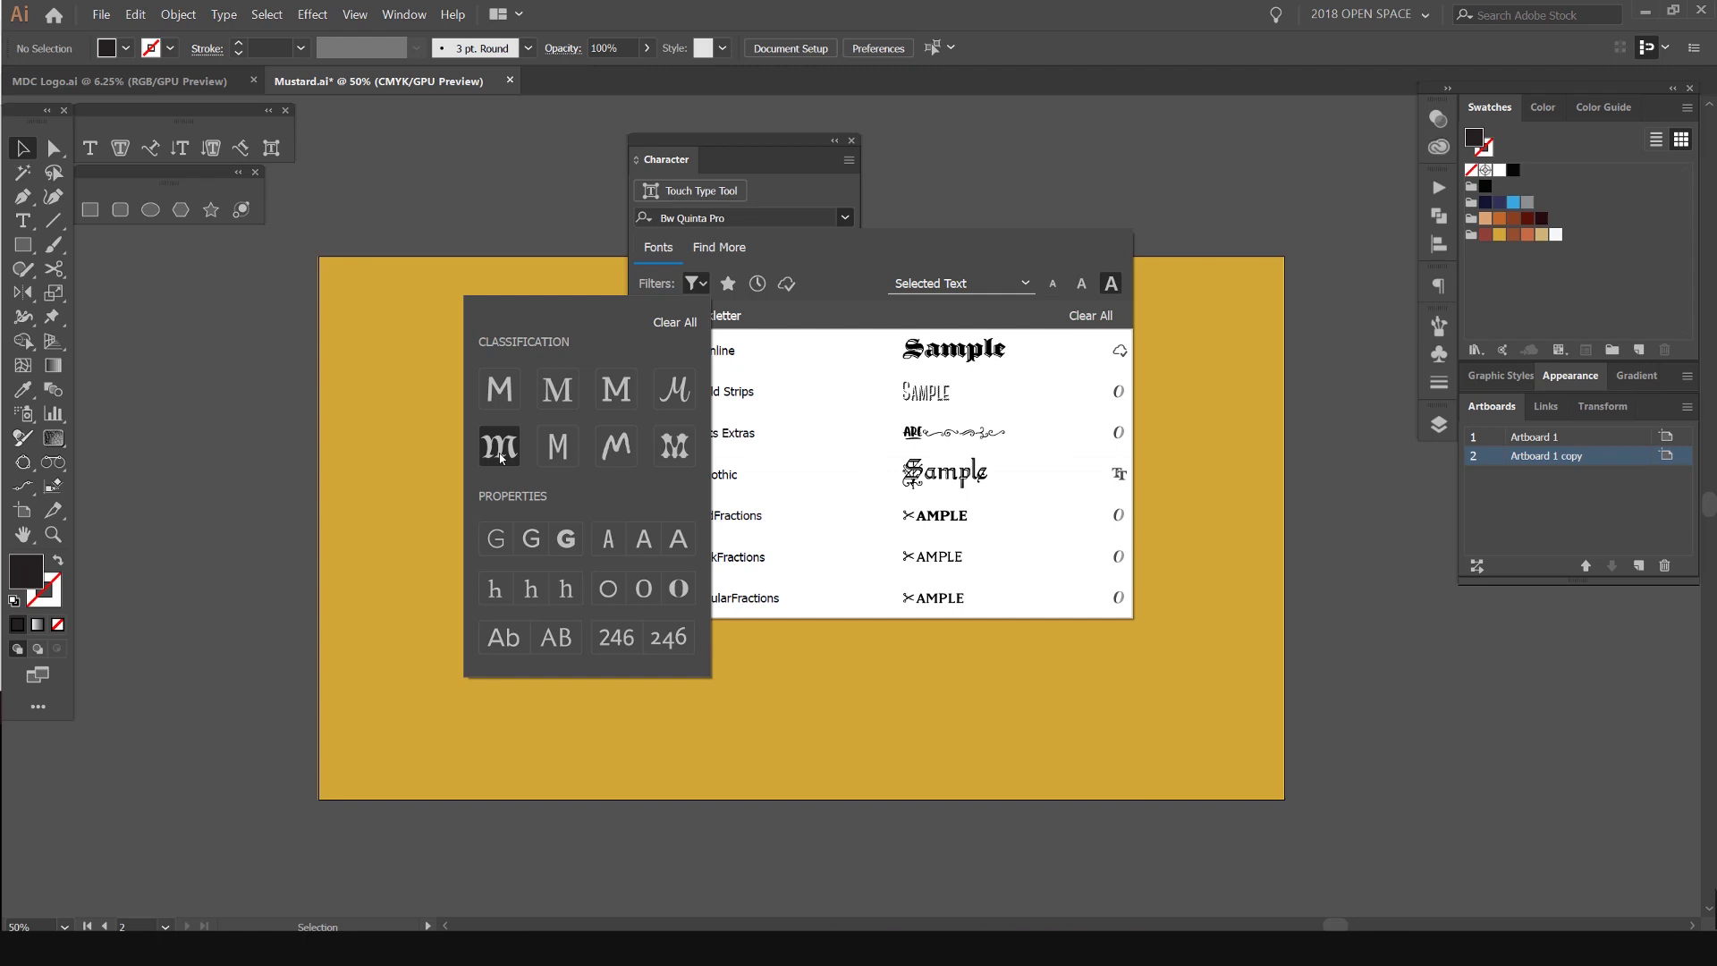
pyautogui.click(551, 458)
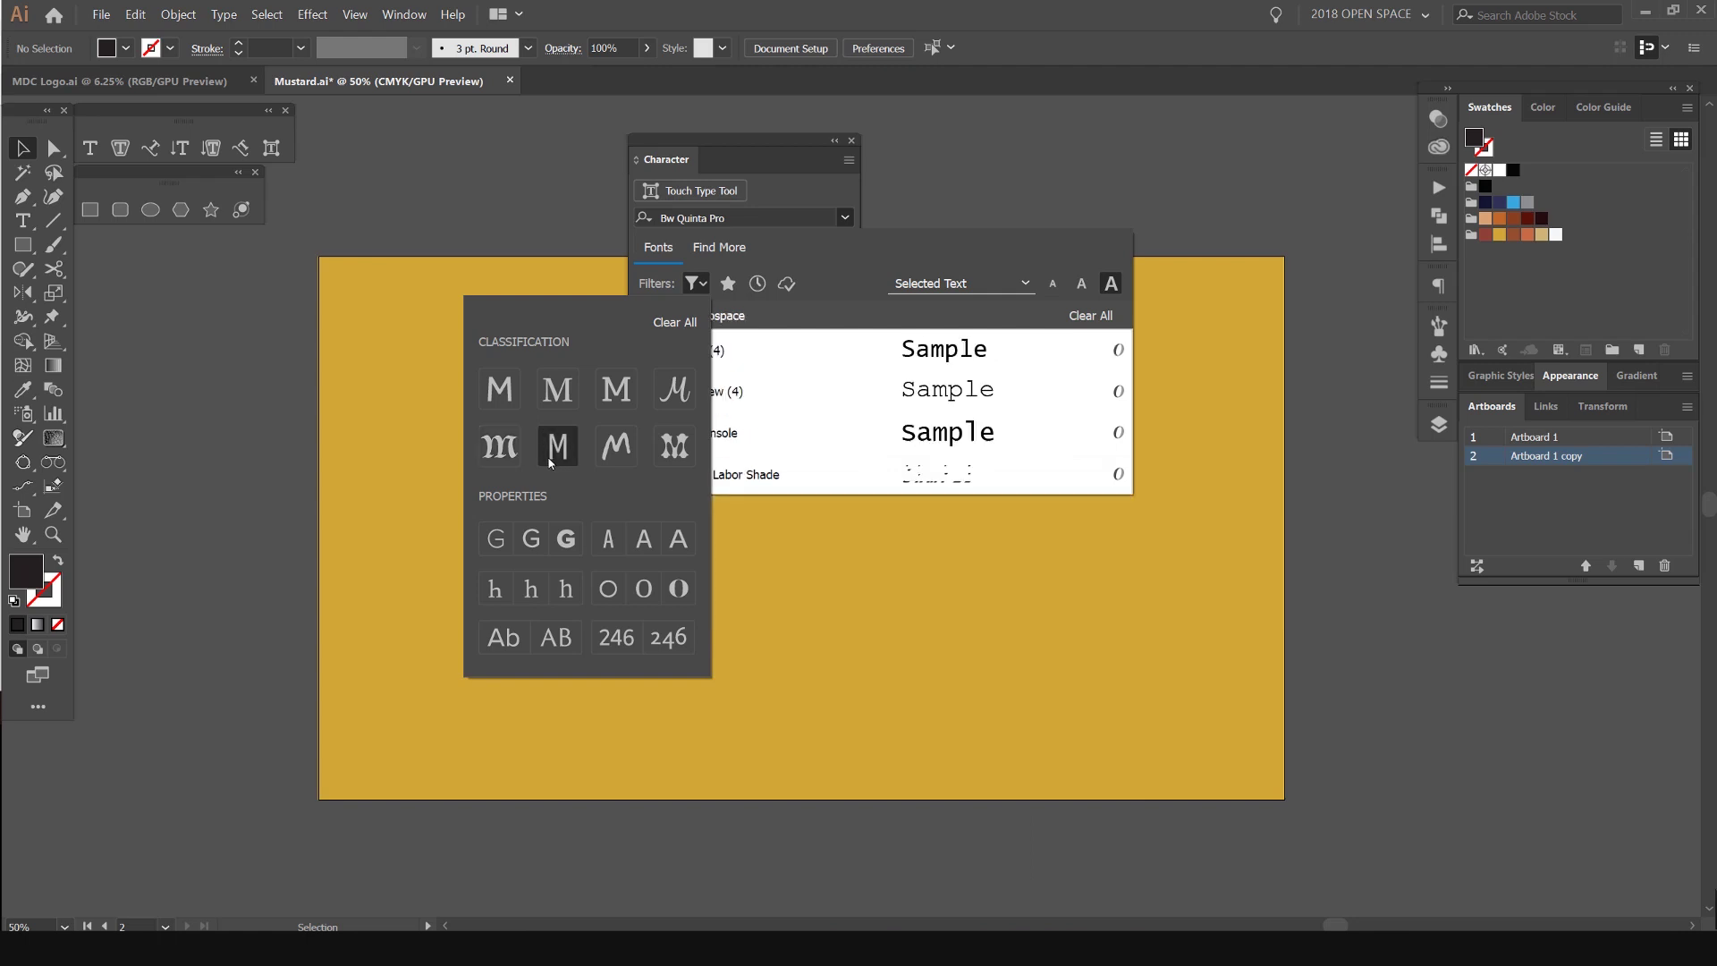
pyautogui.click(616, 446)
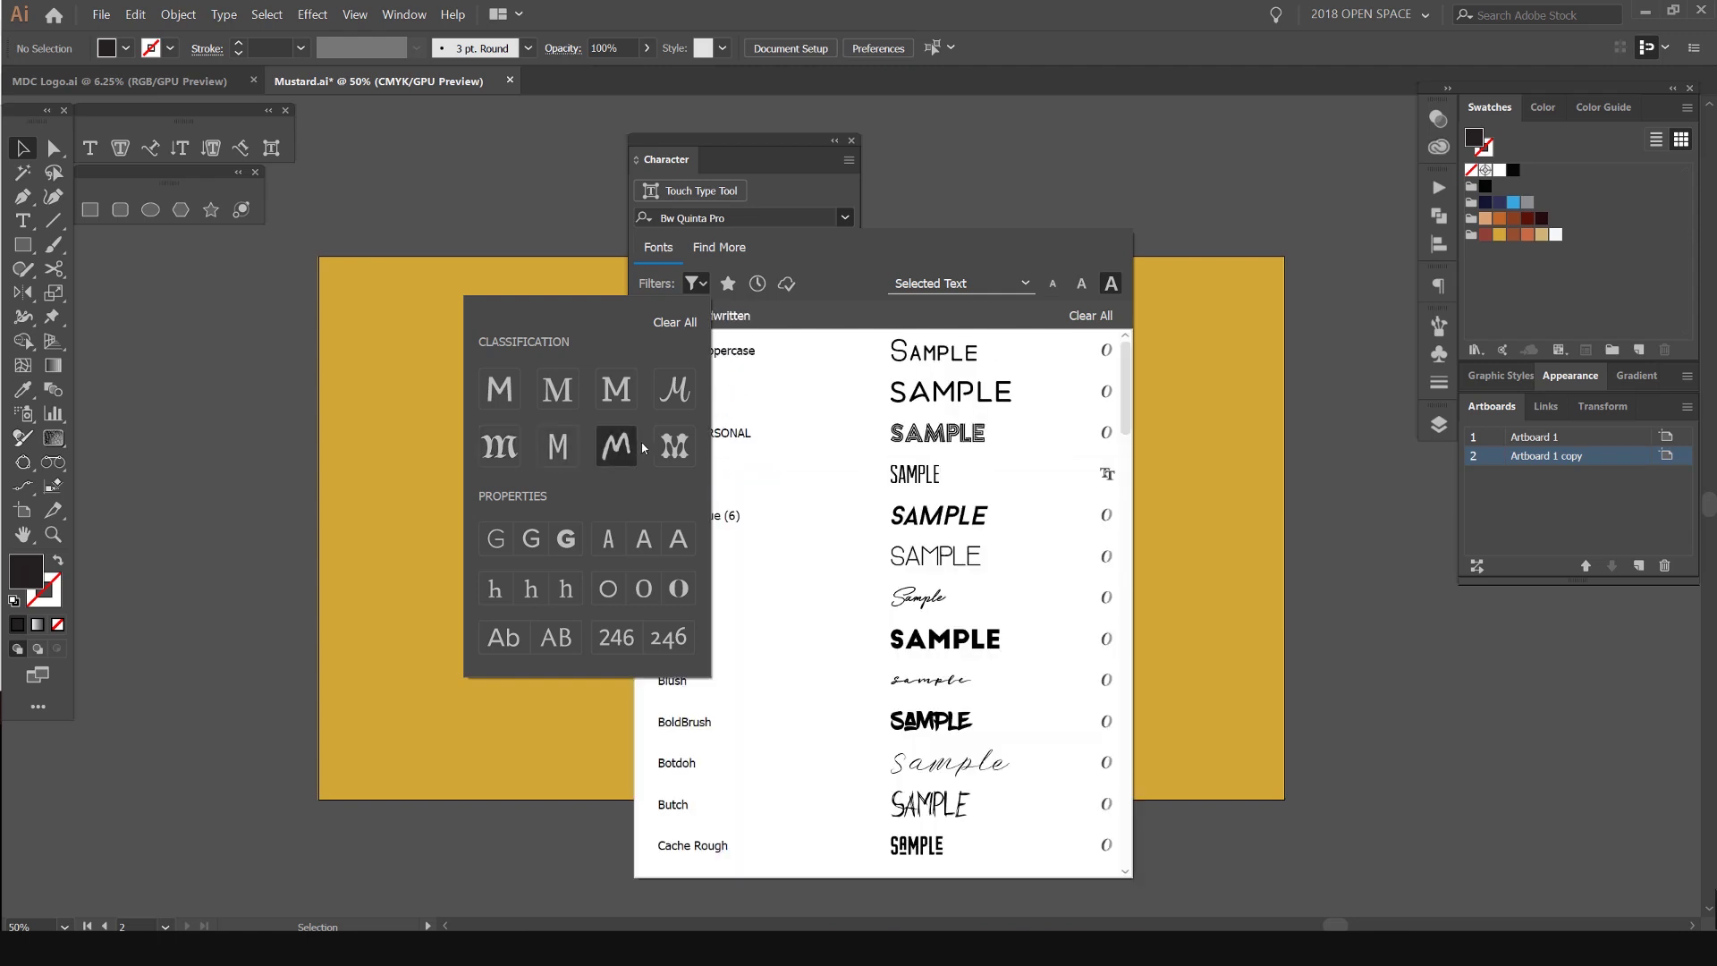
pyautogui.click(1125, 383)
pyautogui.scroll(-4, 1095, 613)
pyautogui.moveTo(1126, 468); pyautogui.dragTo(1124, 733)
pyautogui.scroll(10, 894, 542)
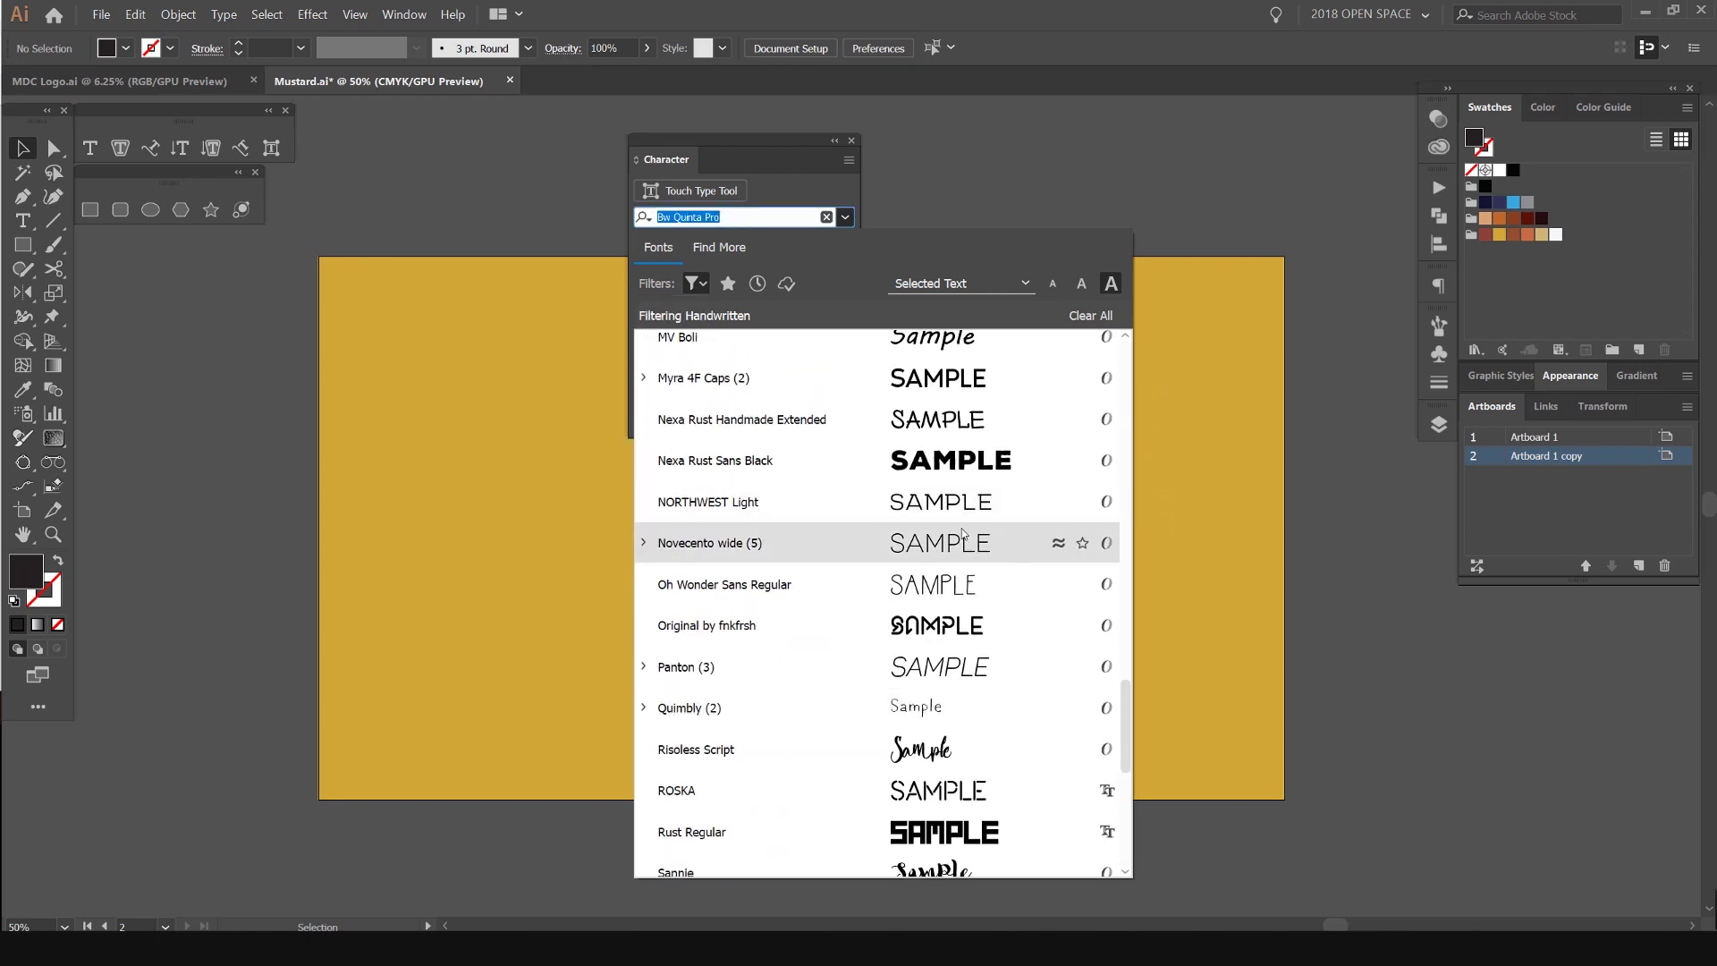
# - Switch the classification filter to Decorative and scroll the decorative fonts
pyautogui.click(695, 284)
pyautogui.click(677, 446)
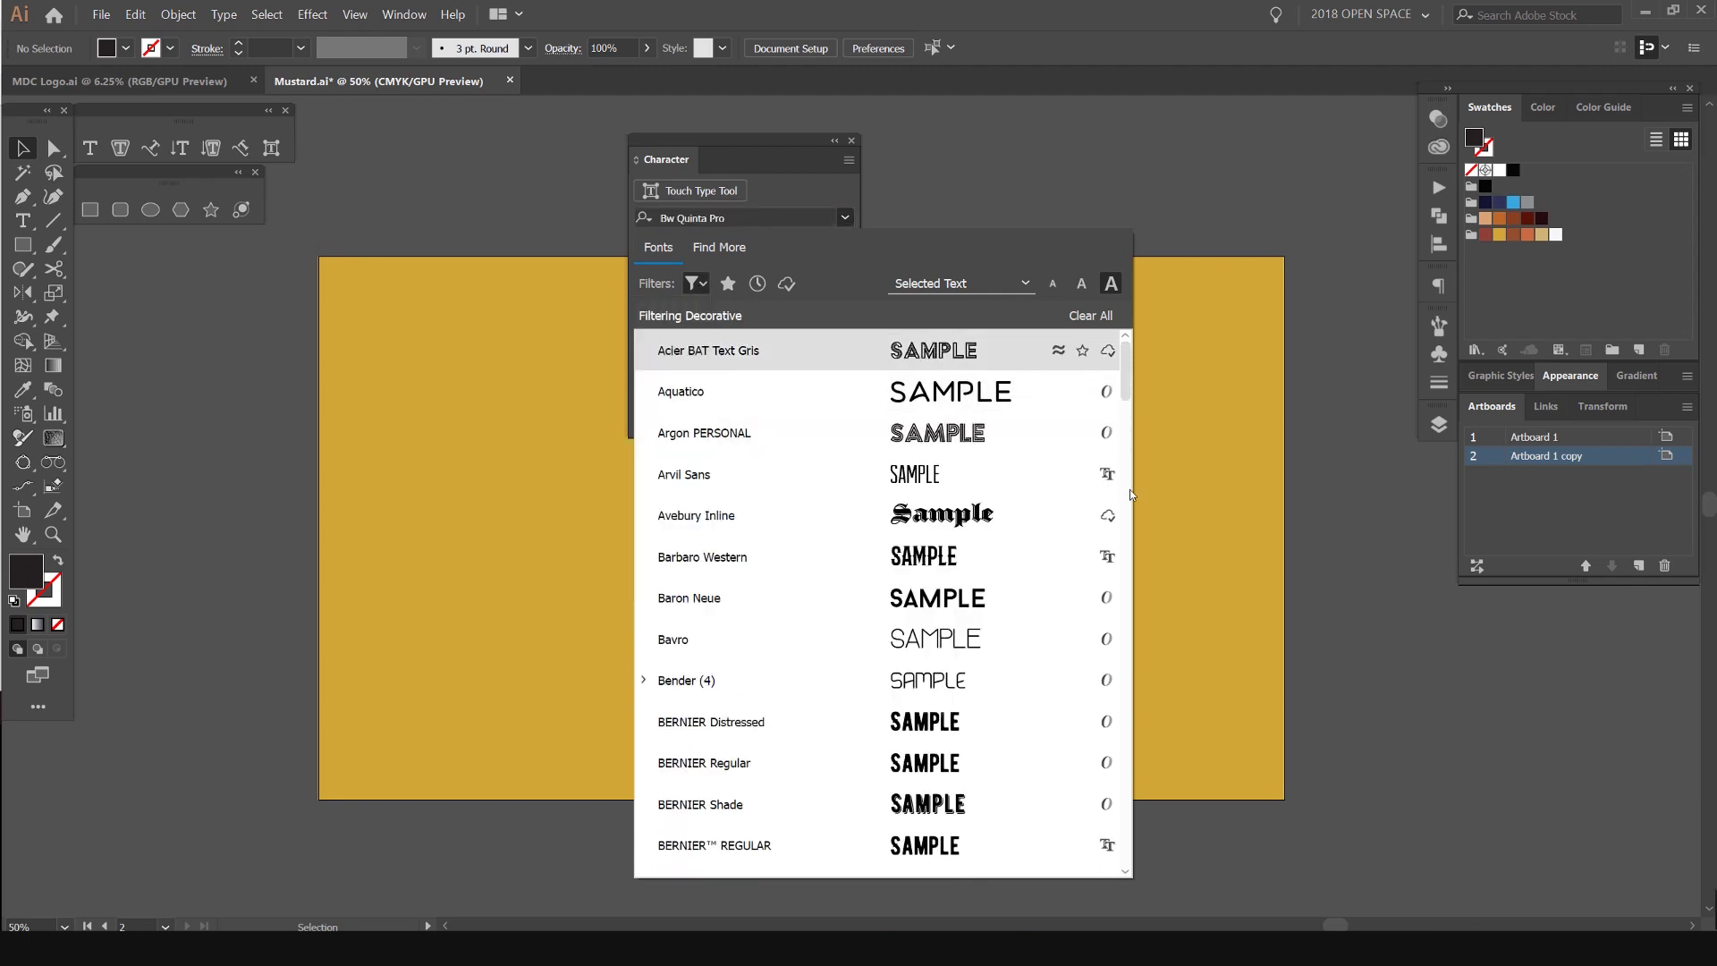
pyautogui.scroll(-15, 1131, 501)
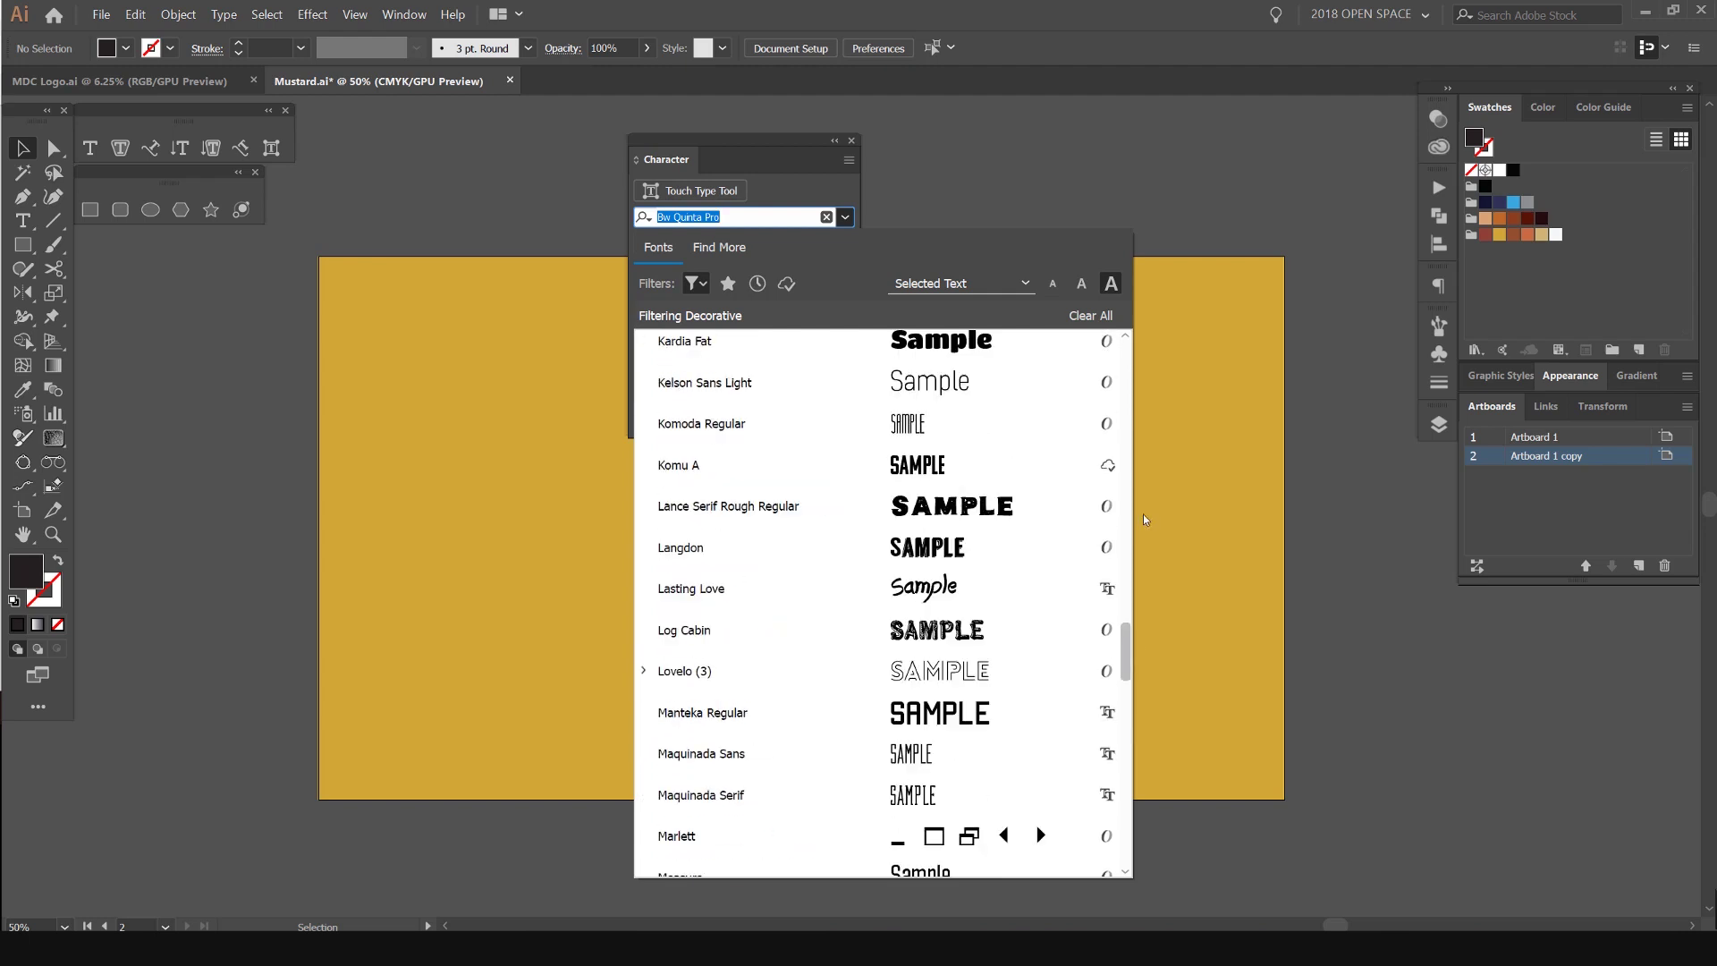
pyautogui.scroll(15, 1110, 519)
# - Try the low and high x-height filters on decorative fonts, then turn x-height filtering off
pyautogui.click(695, 284)
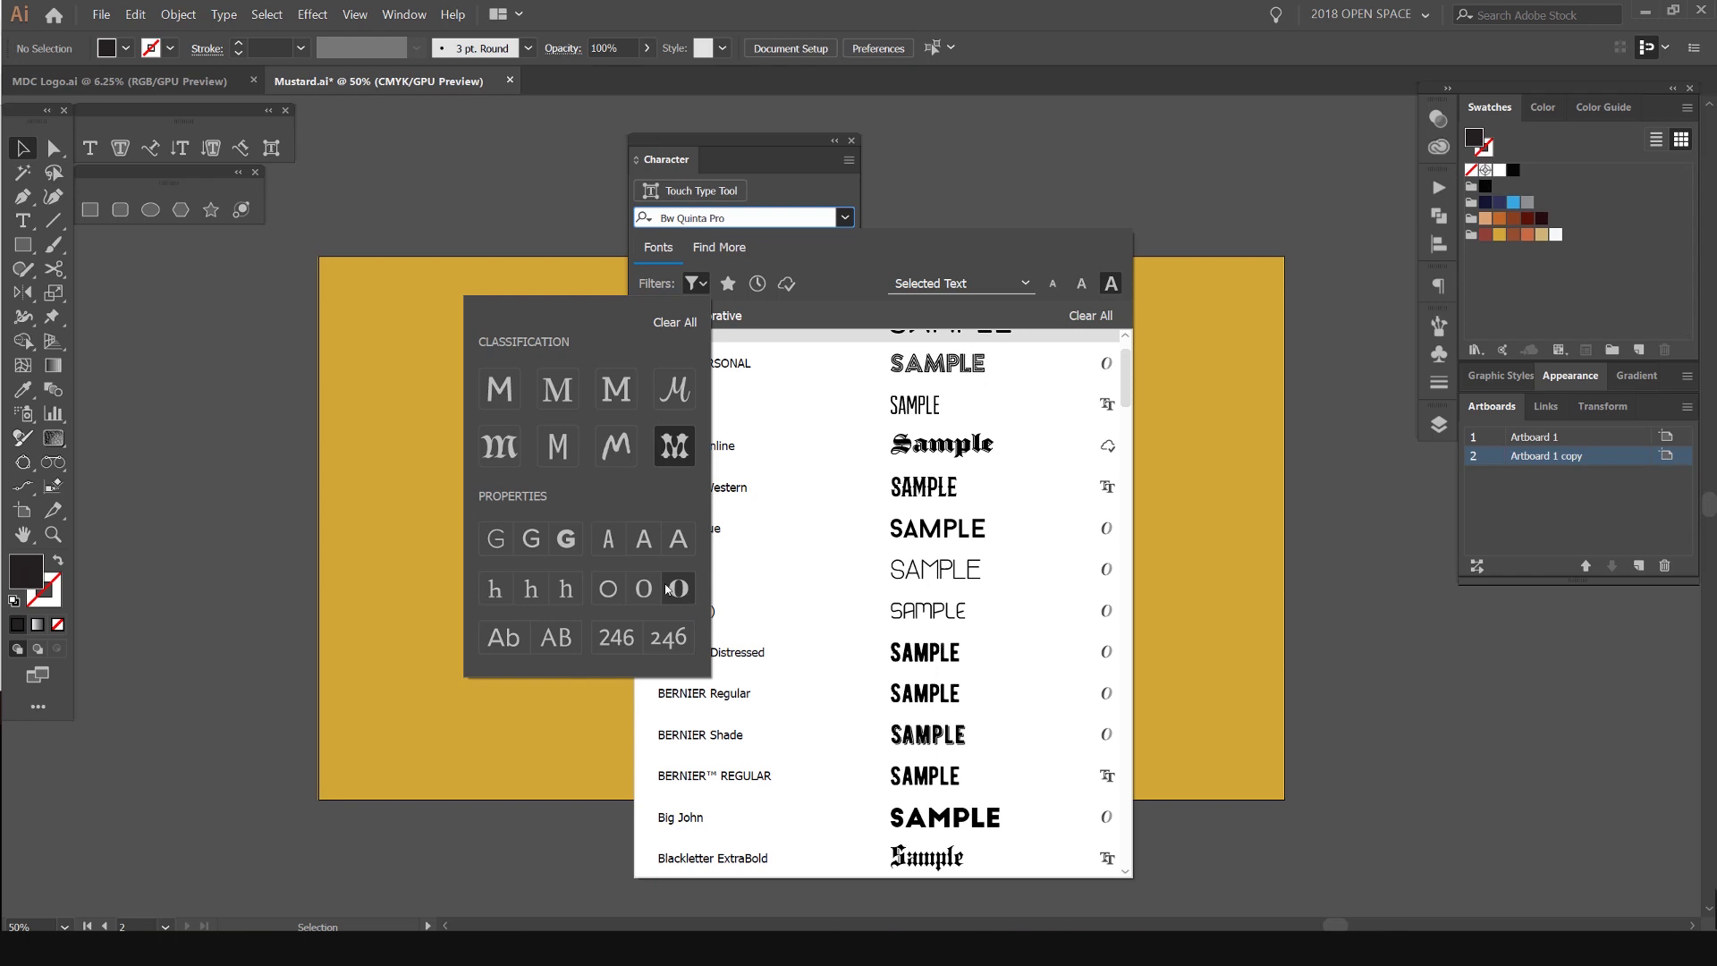
pyautogui.click(495, 591)
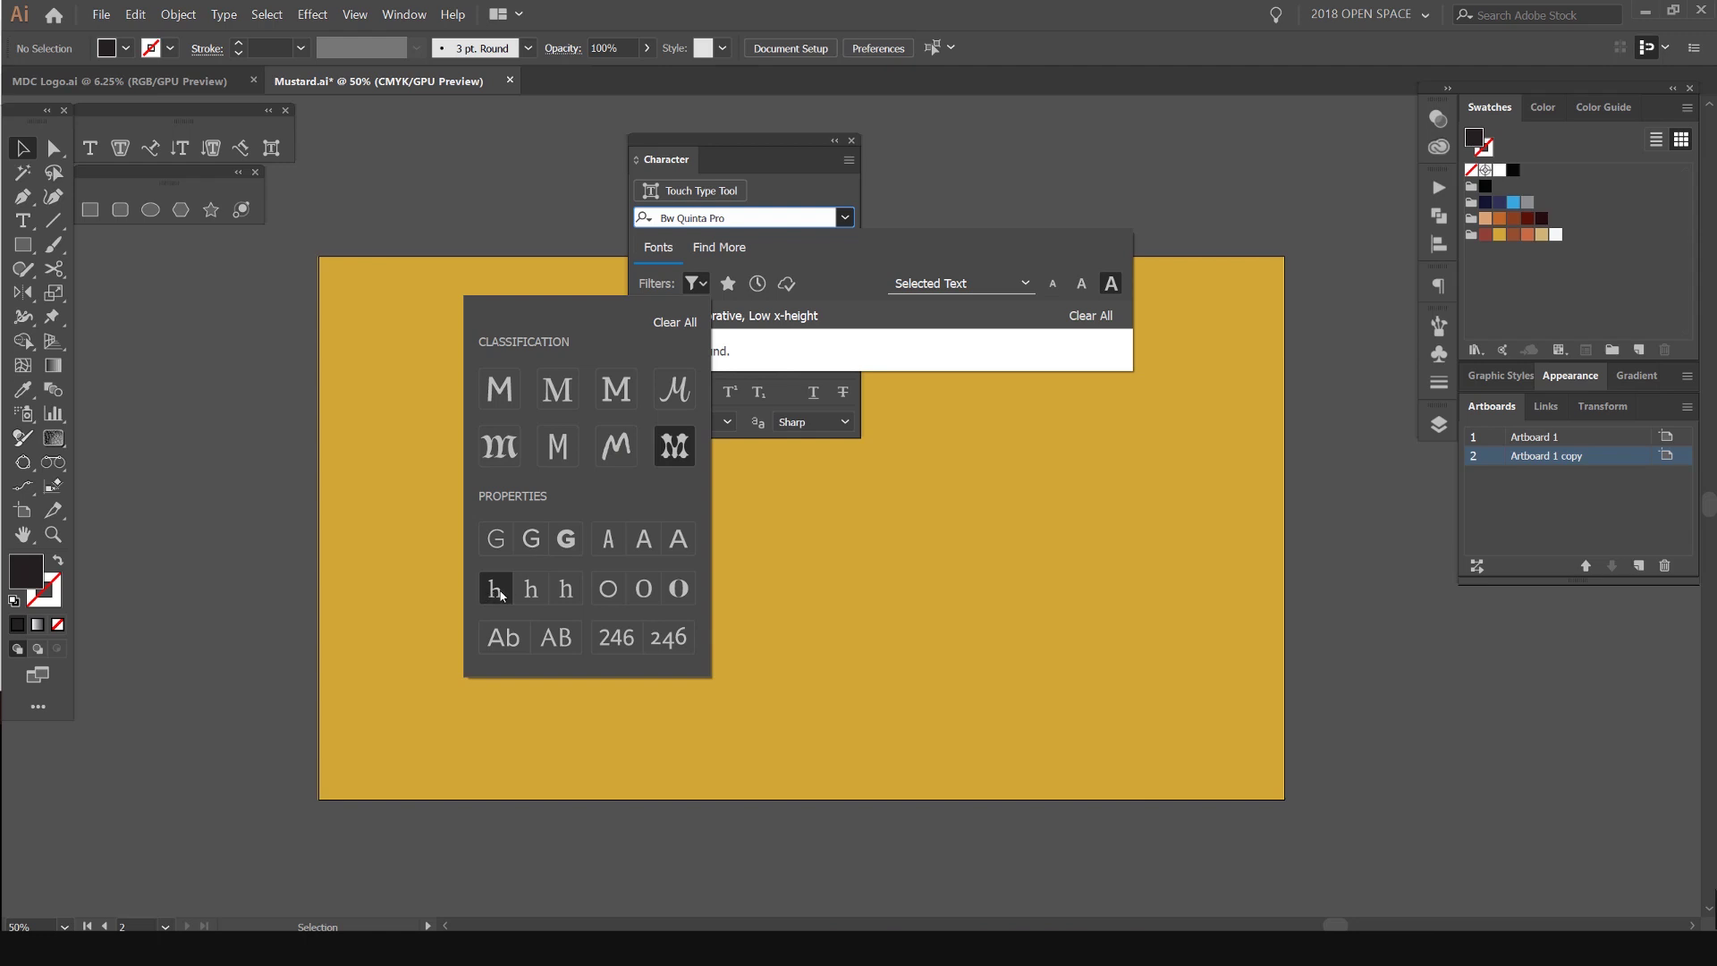
pyautogui.click(531, 588)
pyautogui.click(566, 589)
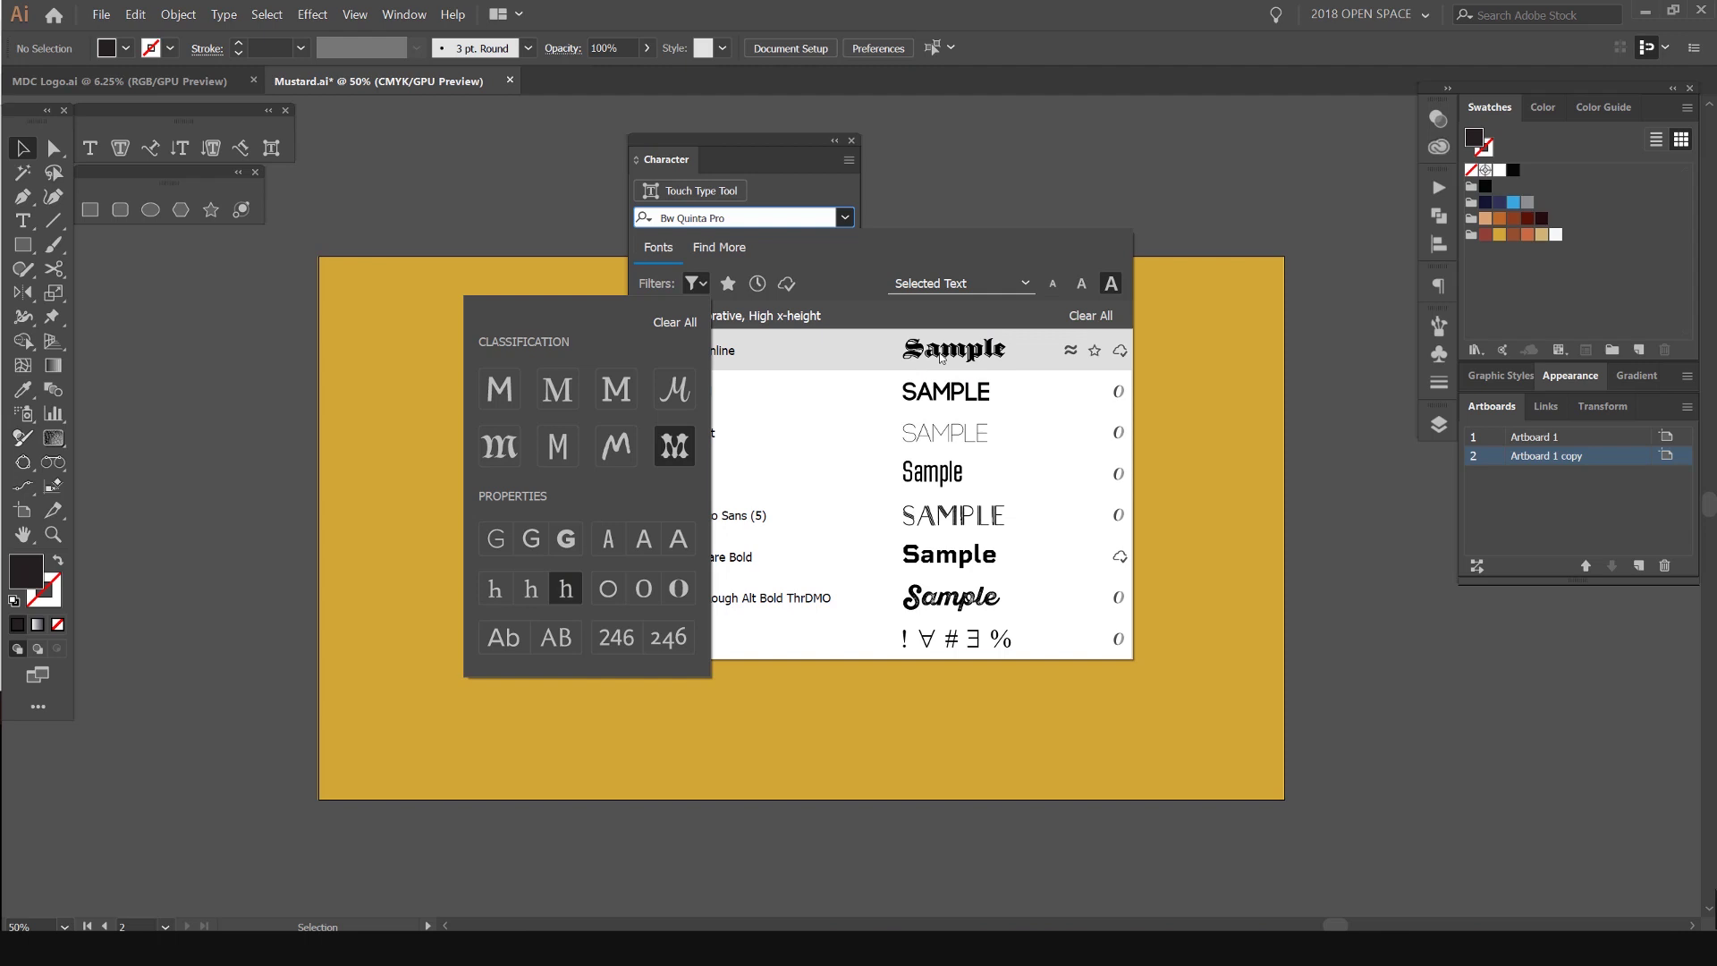
pyautogui.click(565, 589)
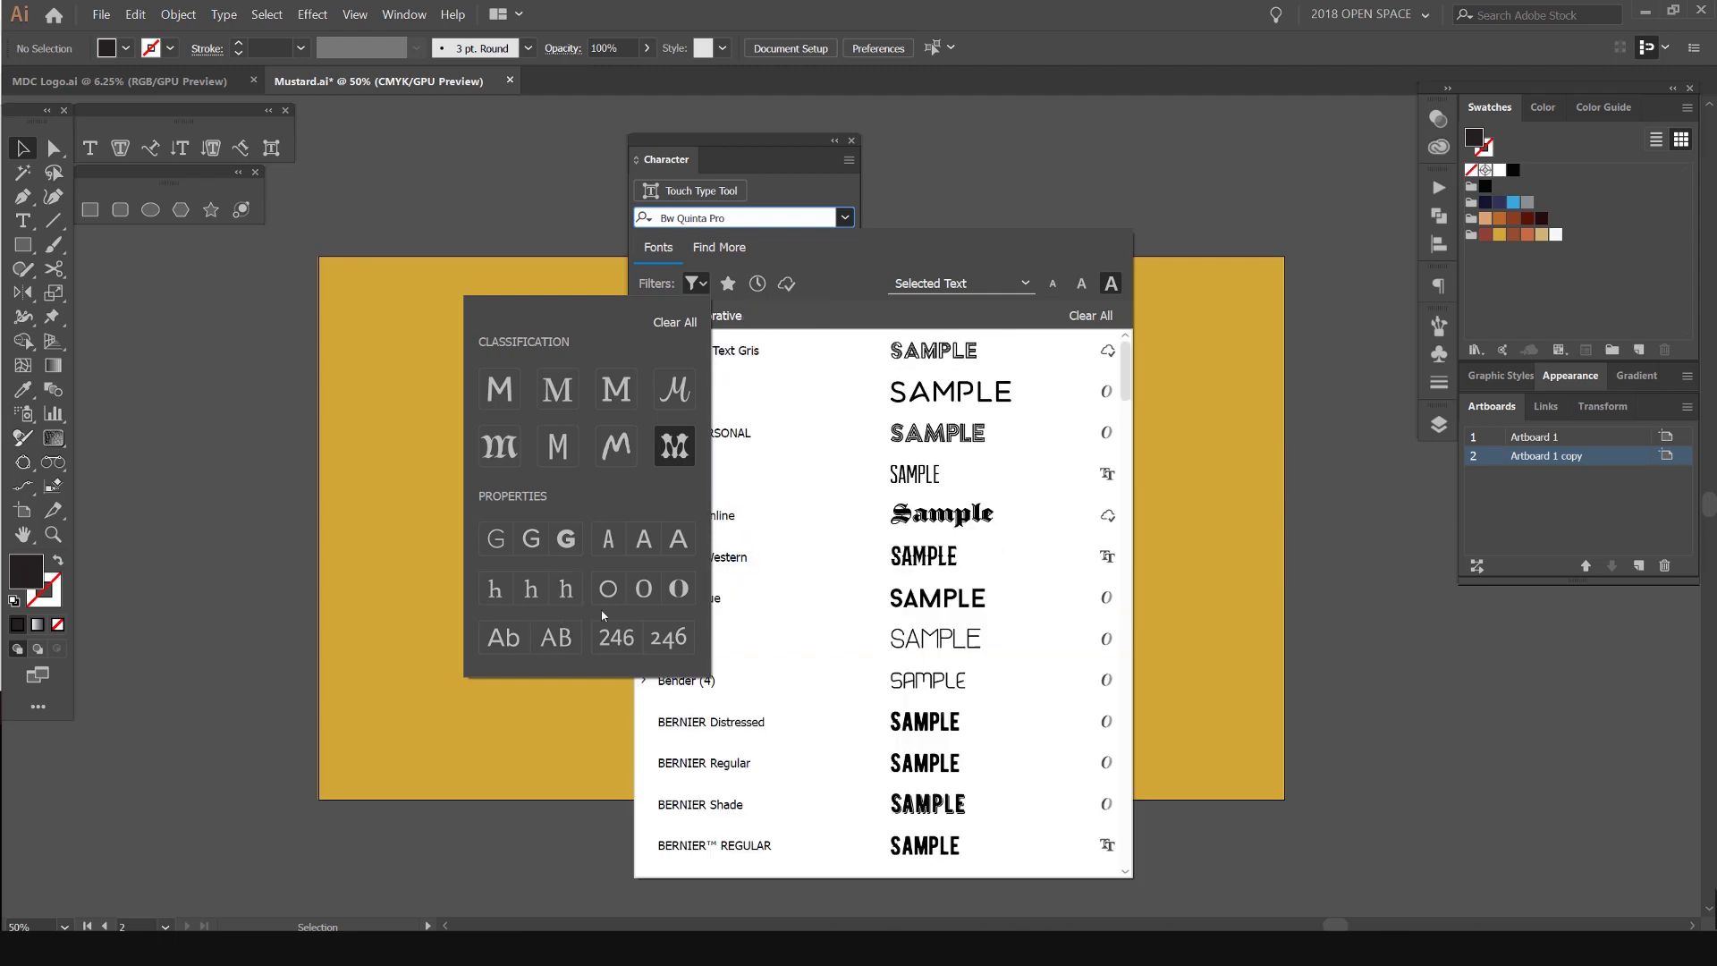
# - Try the Capitals Only and Upper/Lowercase filters, then remove the letter-case filter
pyautogui.click(564, 640)
pyautogui.click(504, 639)
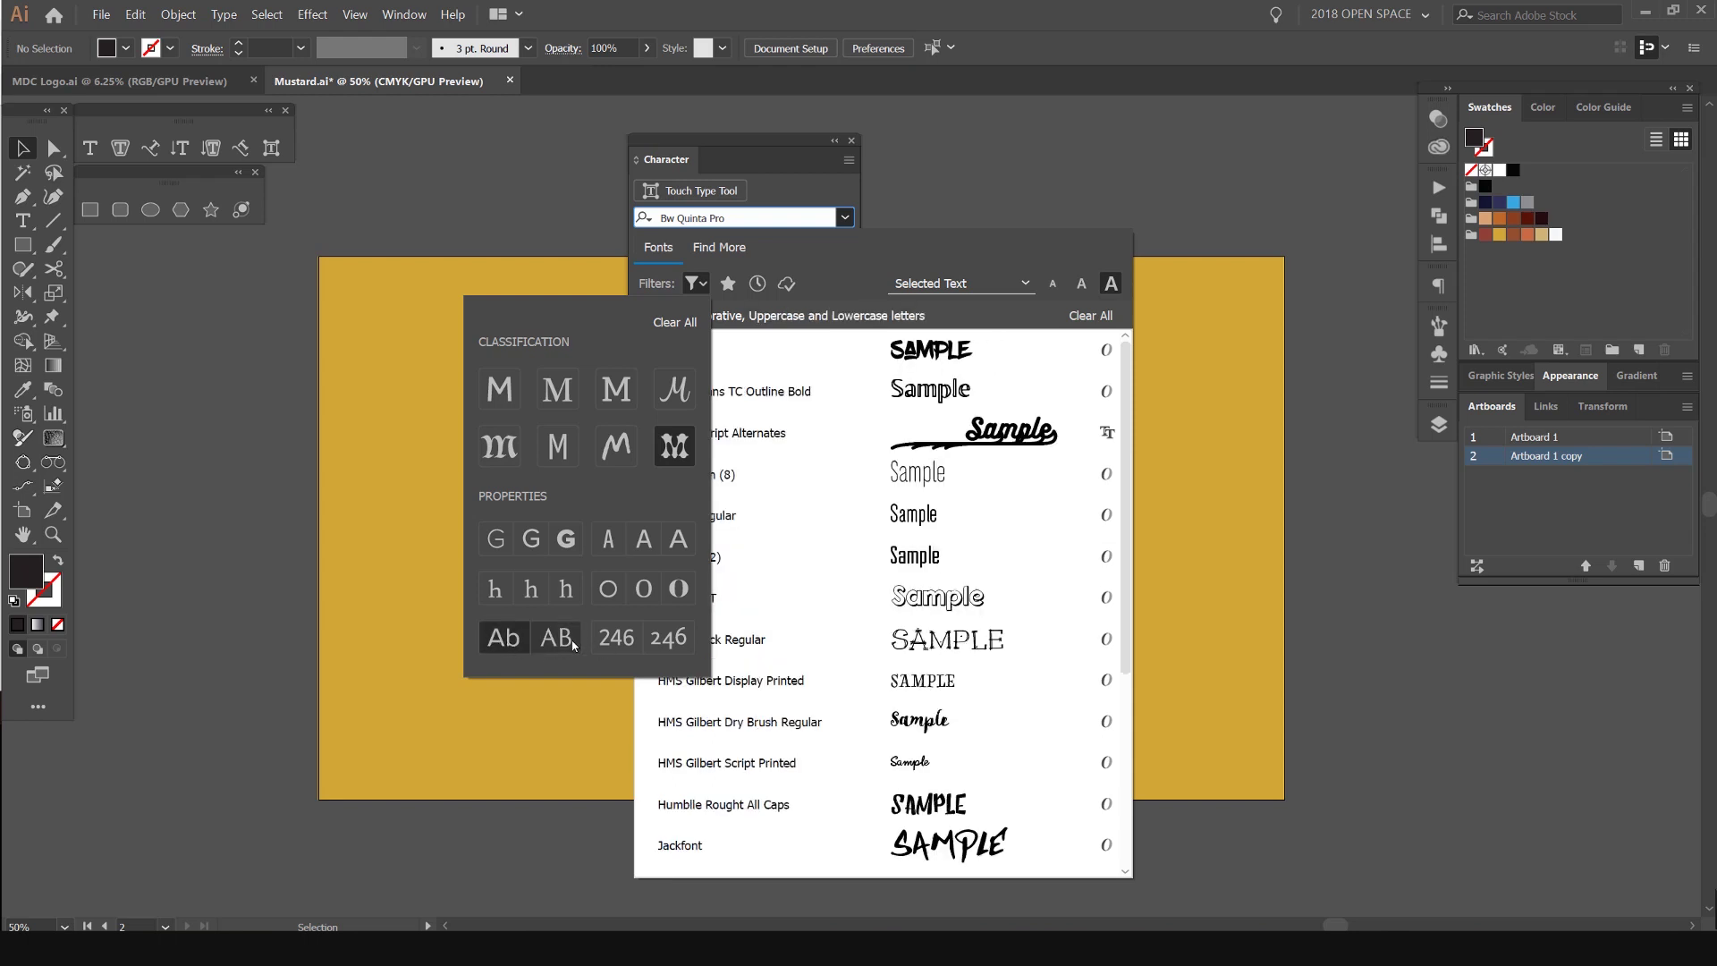
pyautogui.click(523, 640)
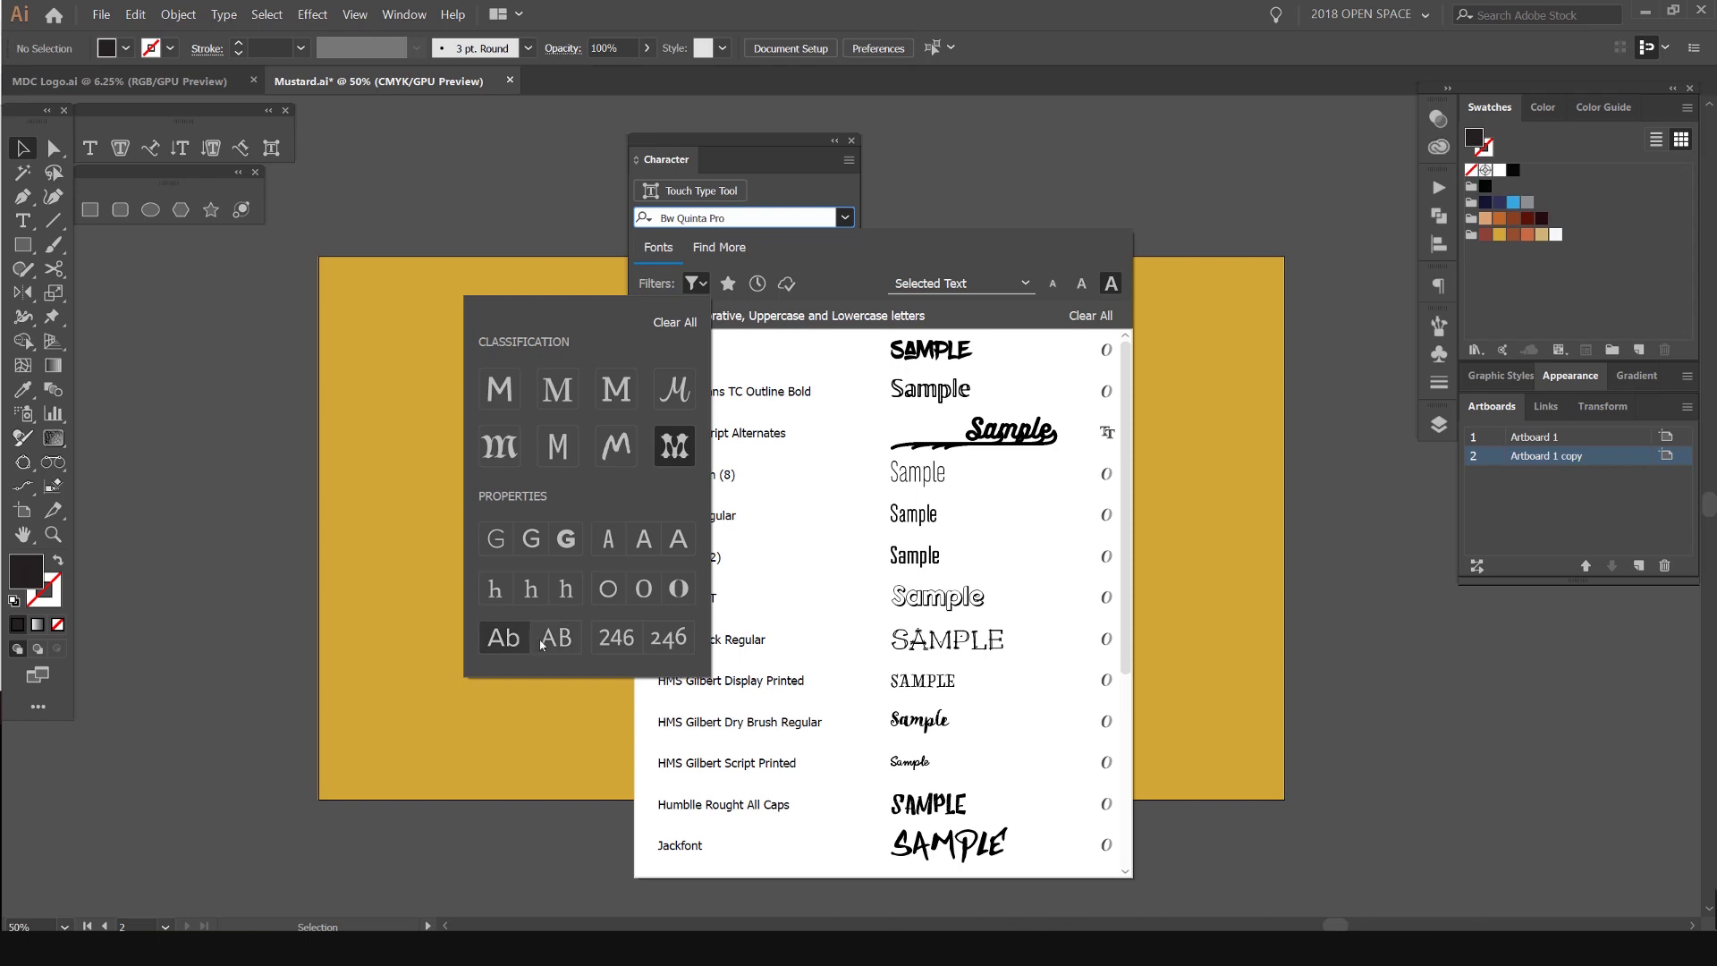
# - Try the oldstyle and lining figure filters, ending on oldstyle figures
pyautogui.click(675, 640)
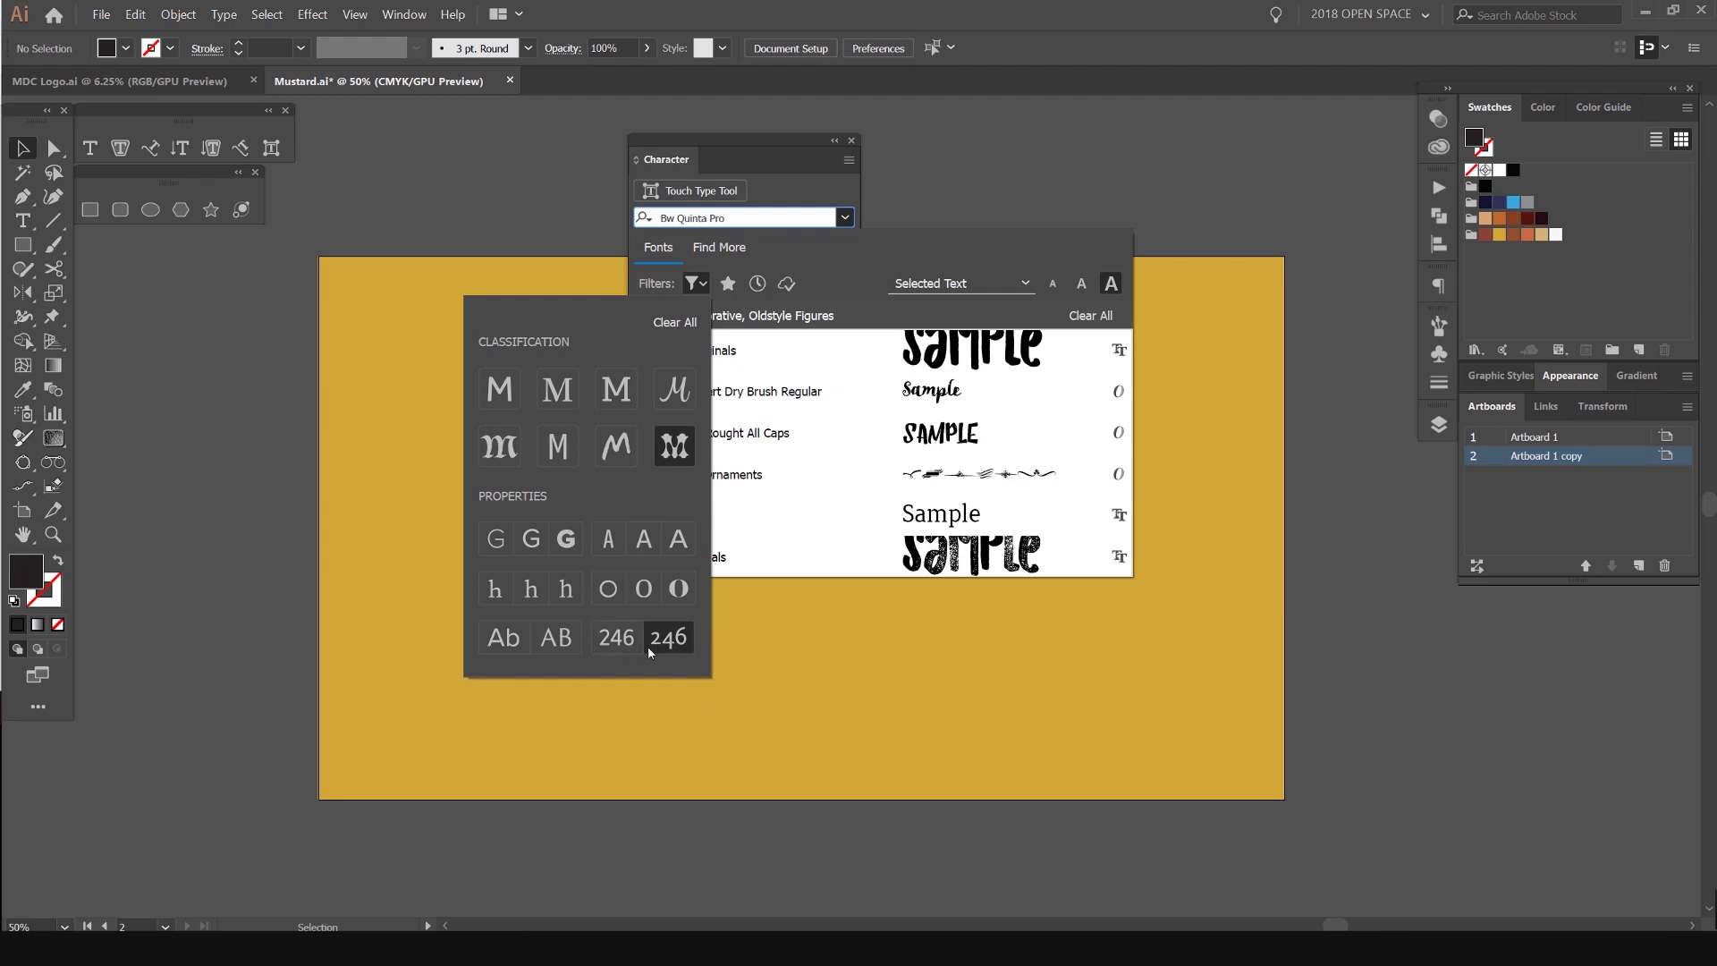
pyautogui.click(643, 646)
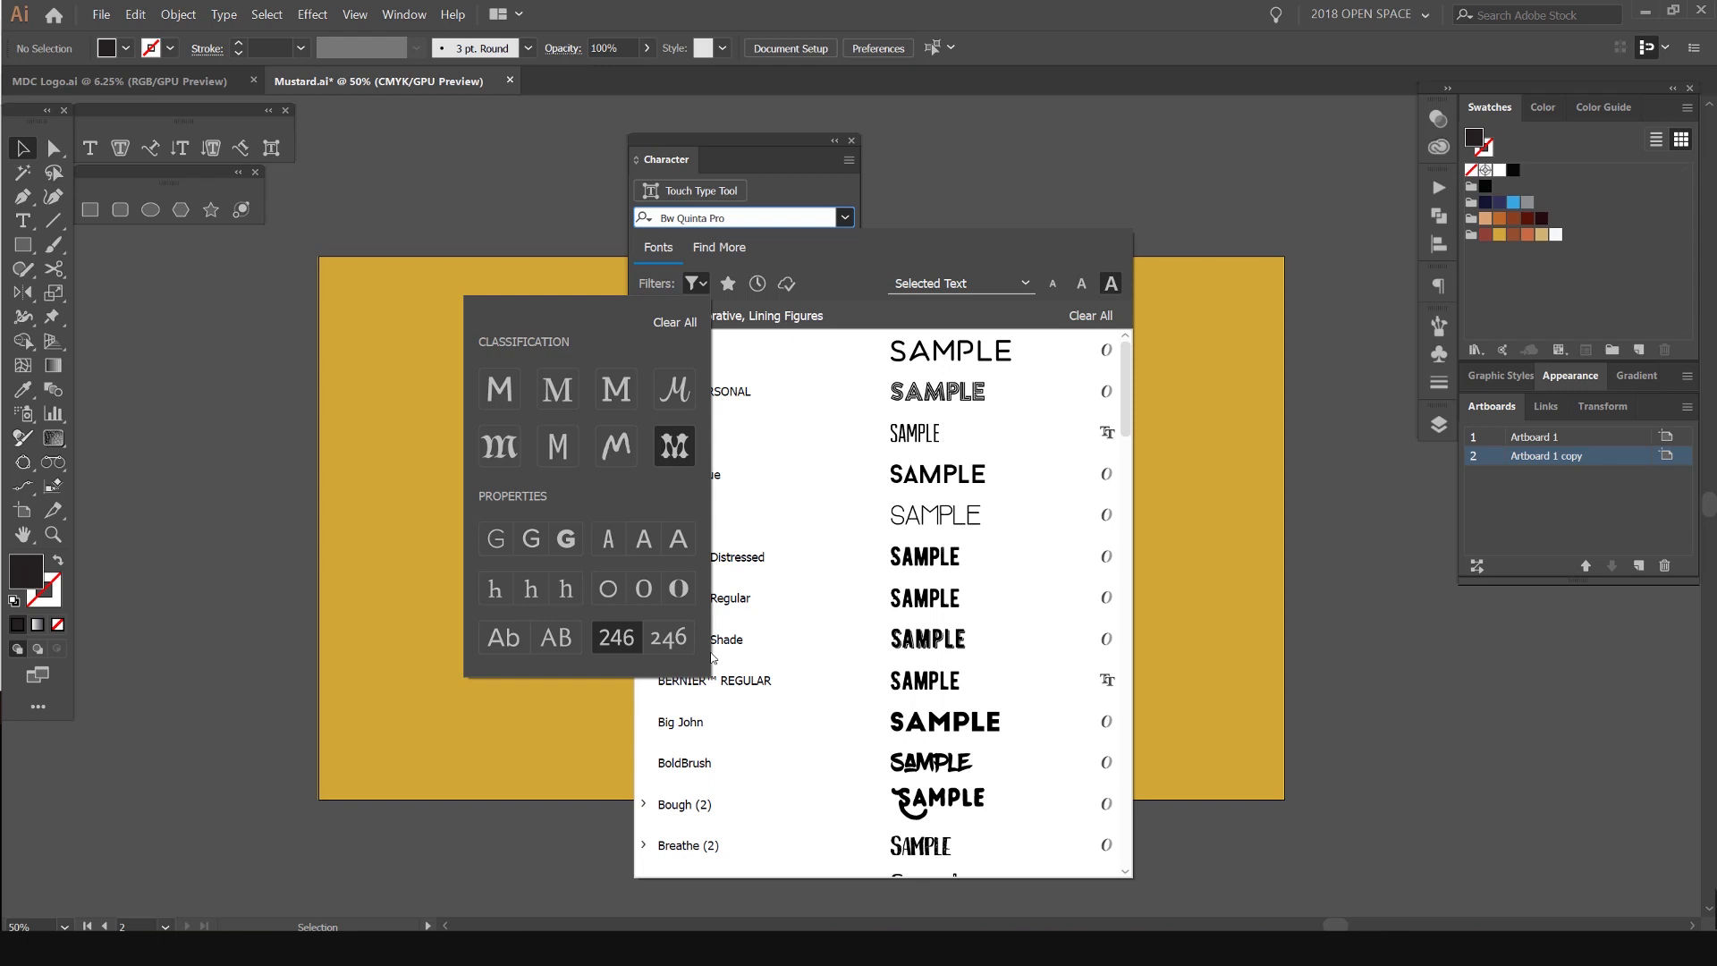
pyautogui.click(659, 640)
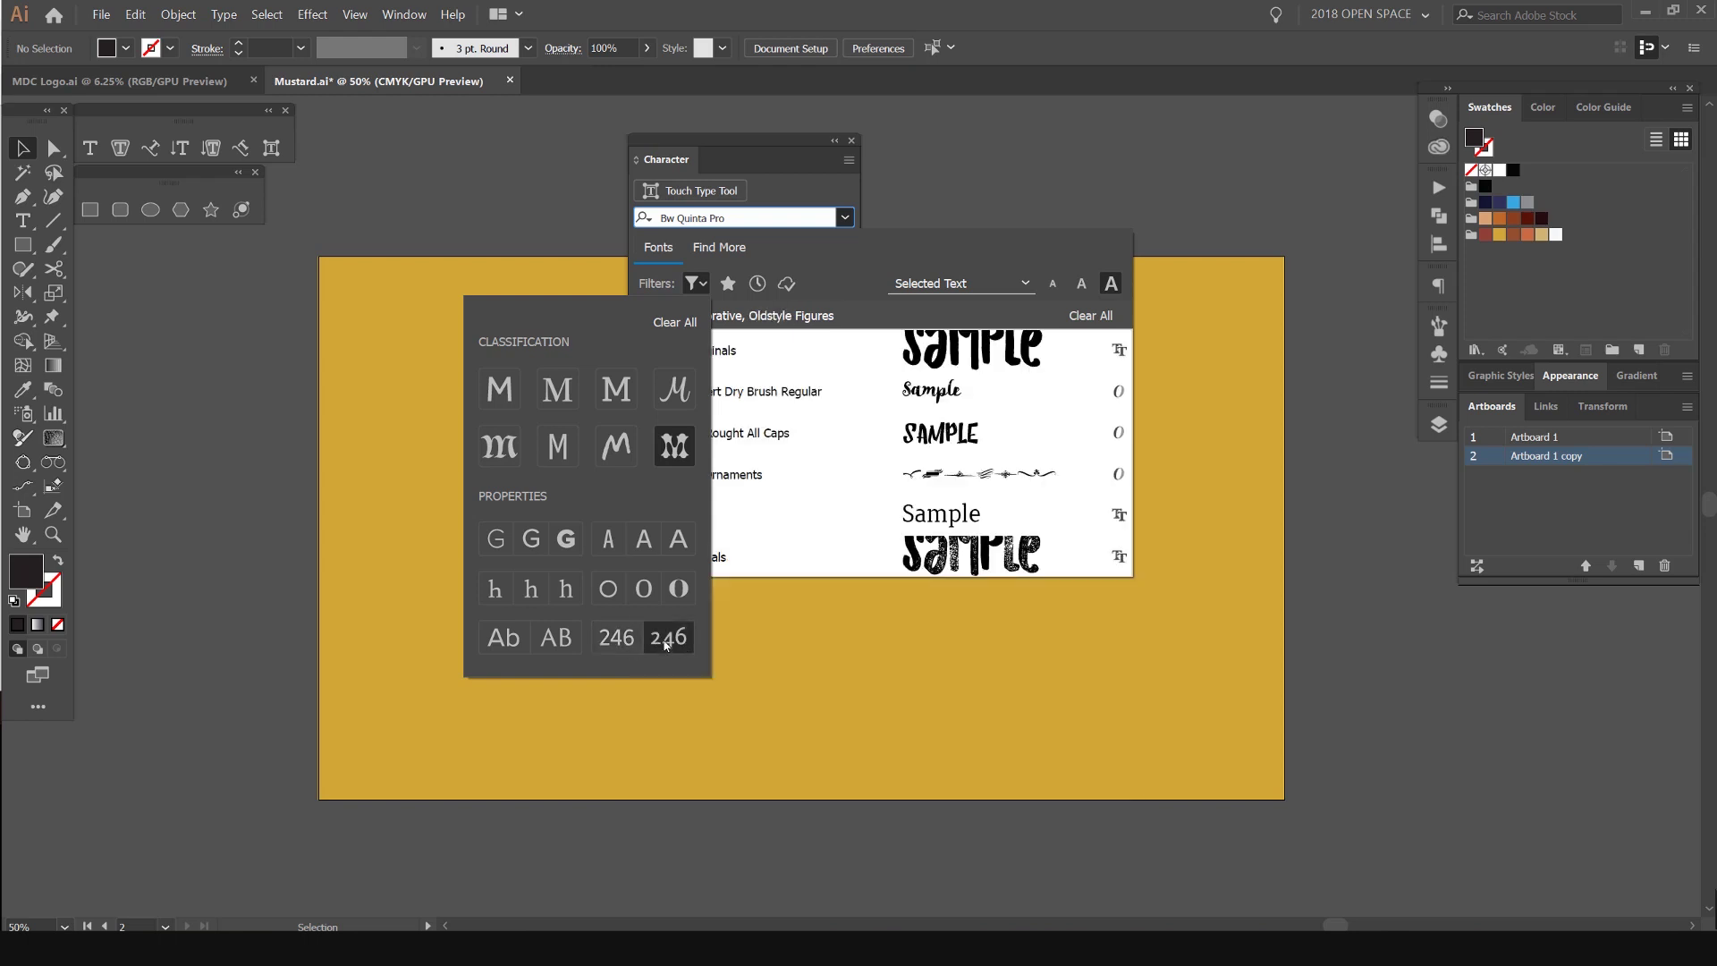
# - Filter to Sans Serif, Regular Weight, Regular Width, Capitals Only fonts, leaving Alegreya Sans SC and Bebas Neue
pyautogui.click(532, 538)
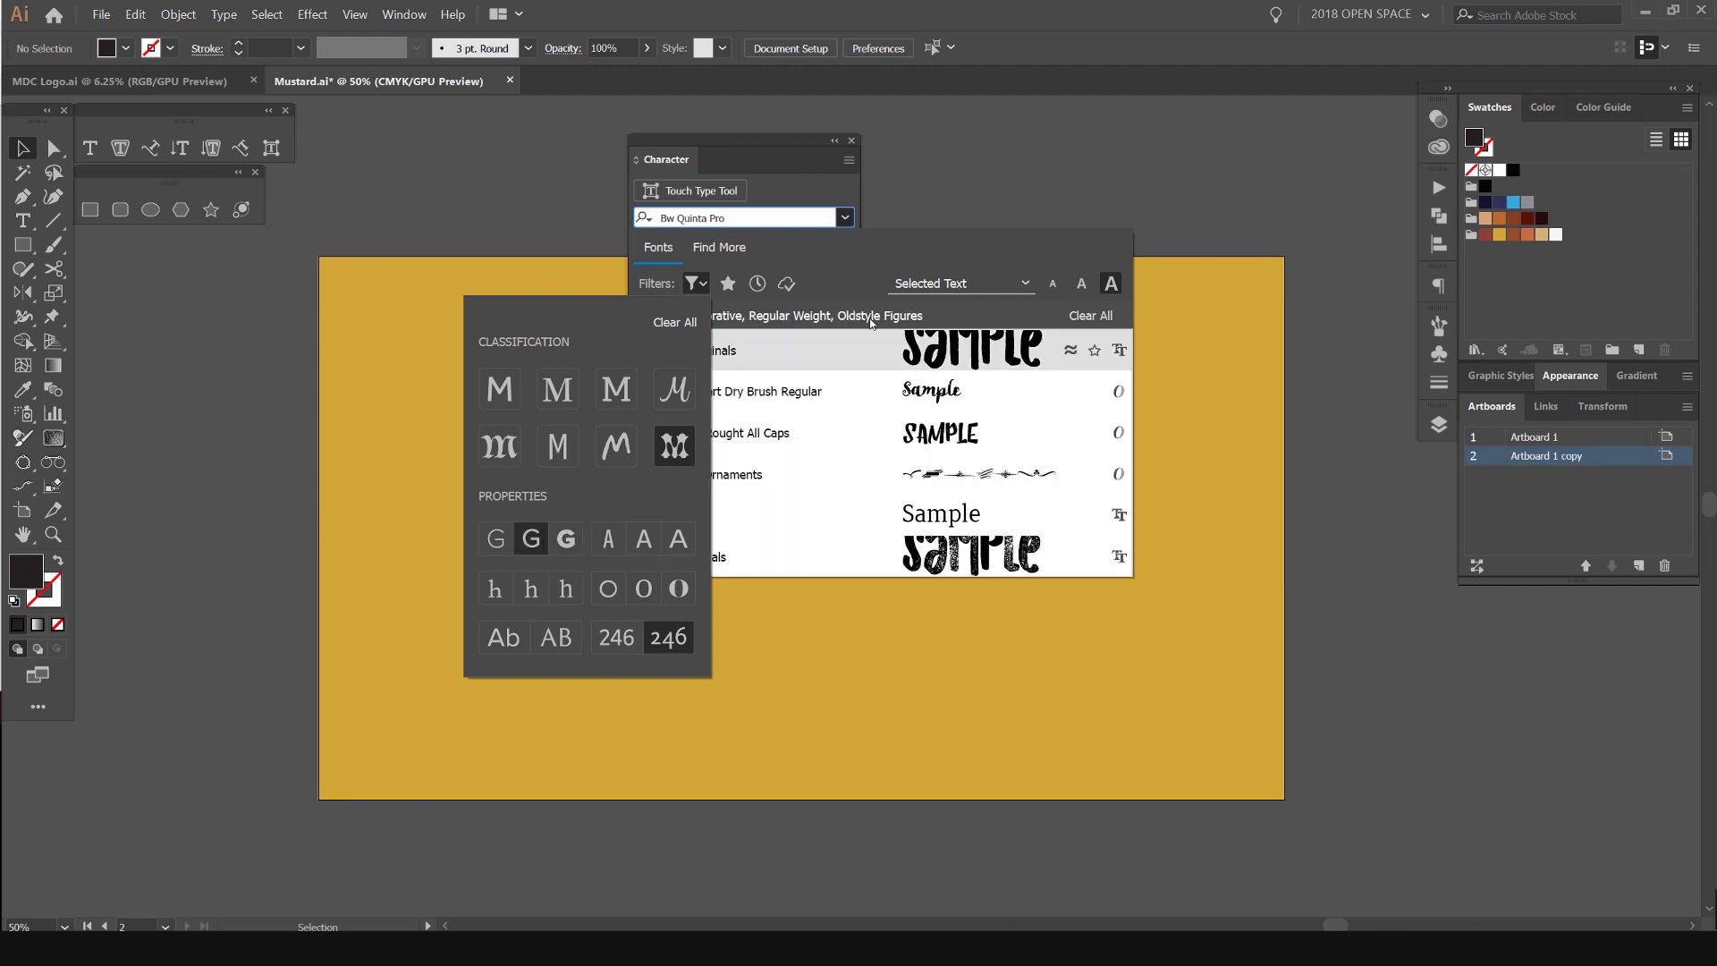
pyautogui.click(506, 399)
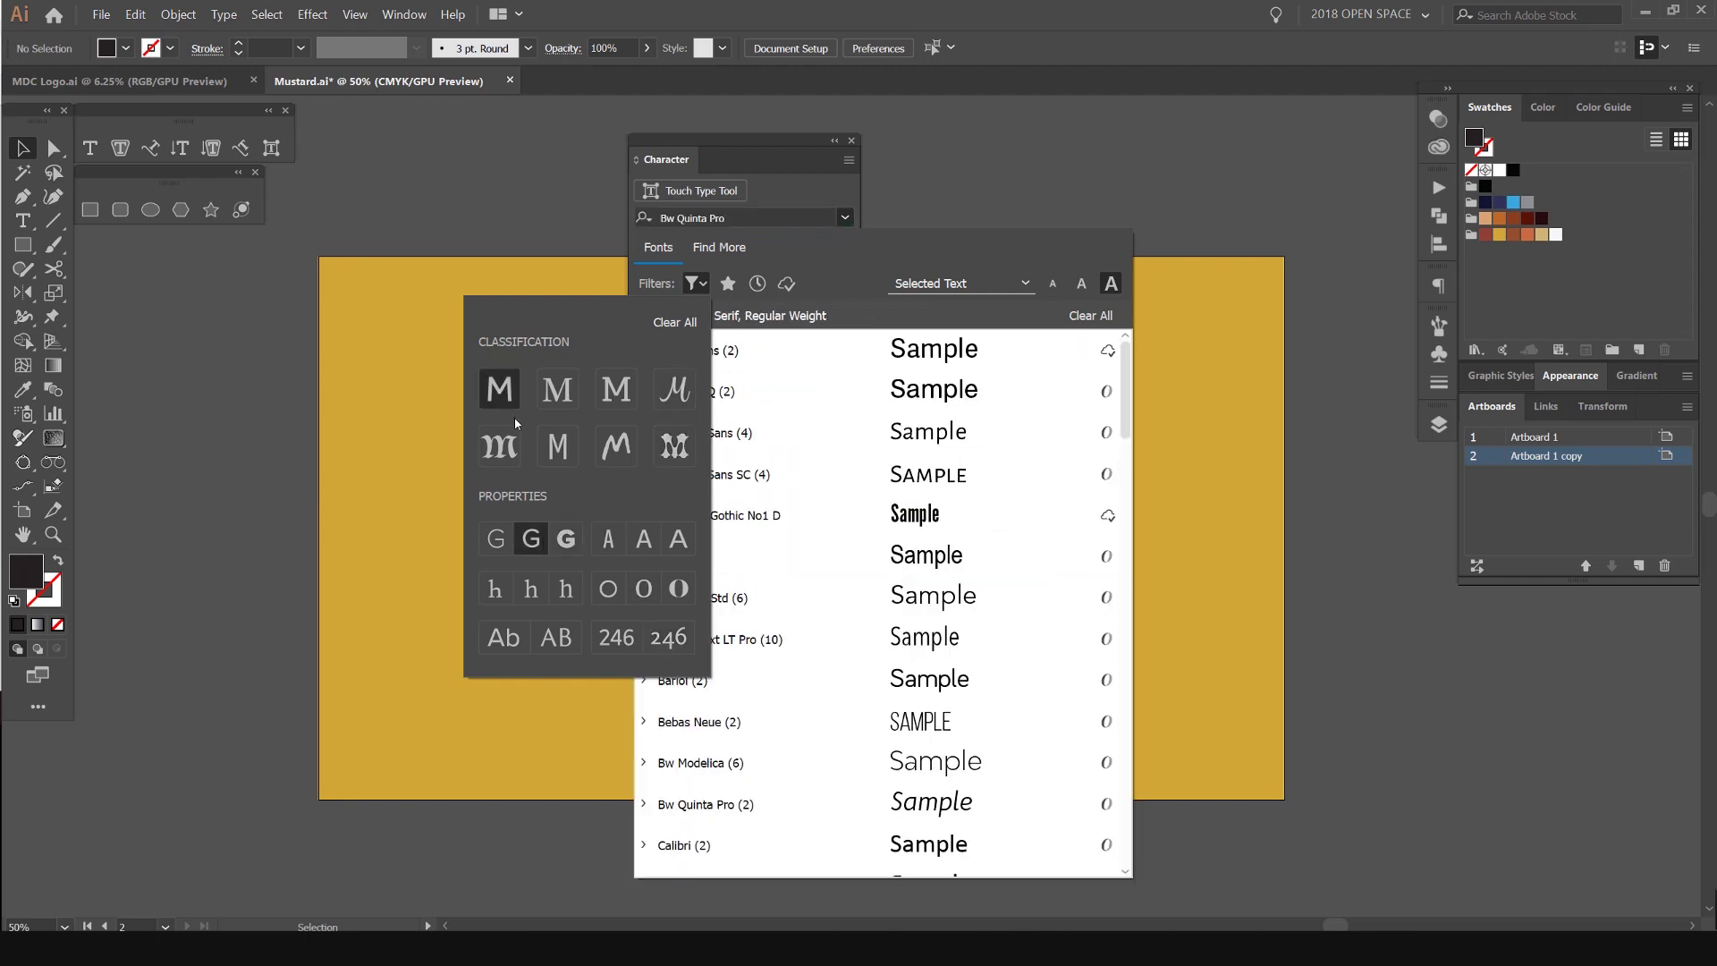
pyautogui.click(644, 588)
pyautogui.click(686, 549)
pyautogui.click(644, 539)
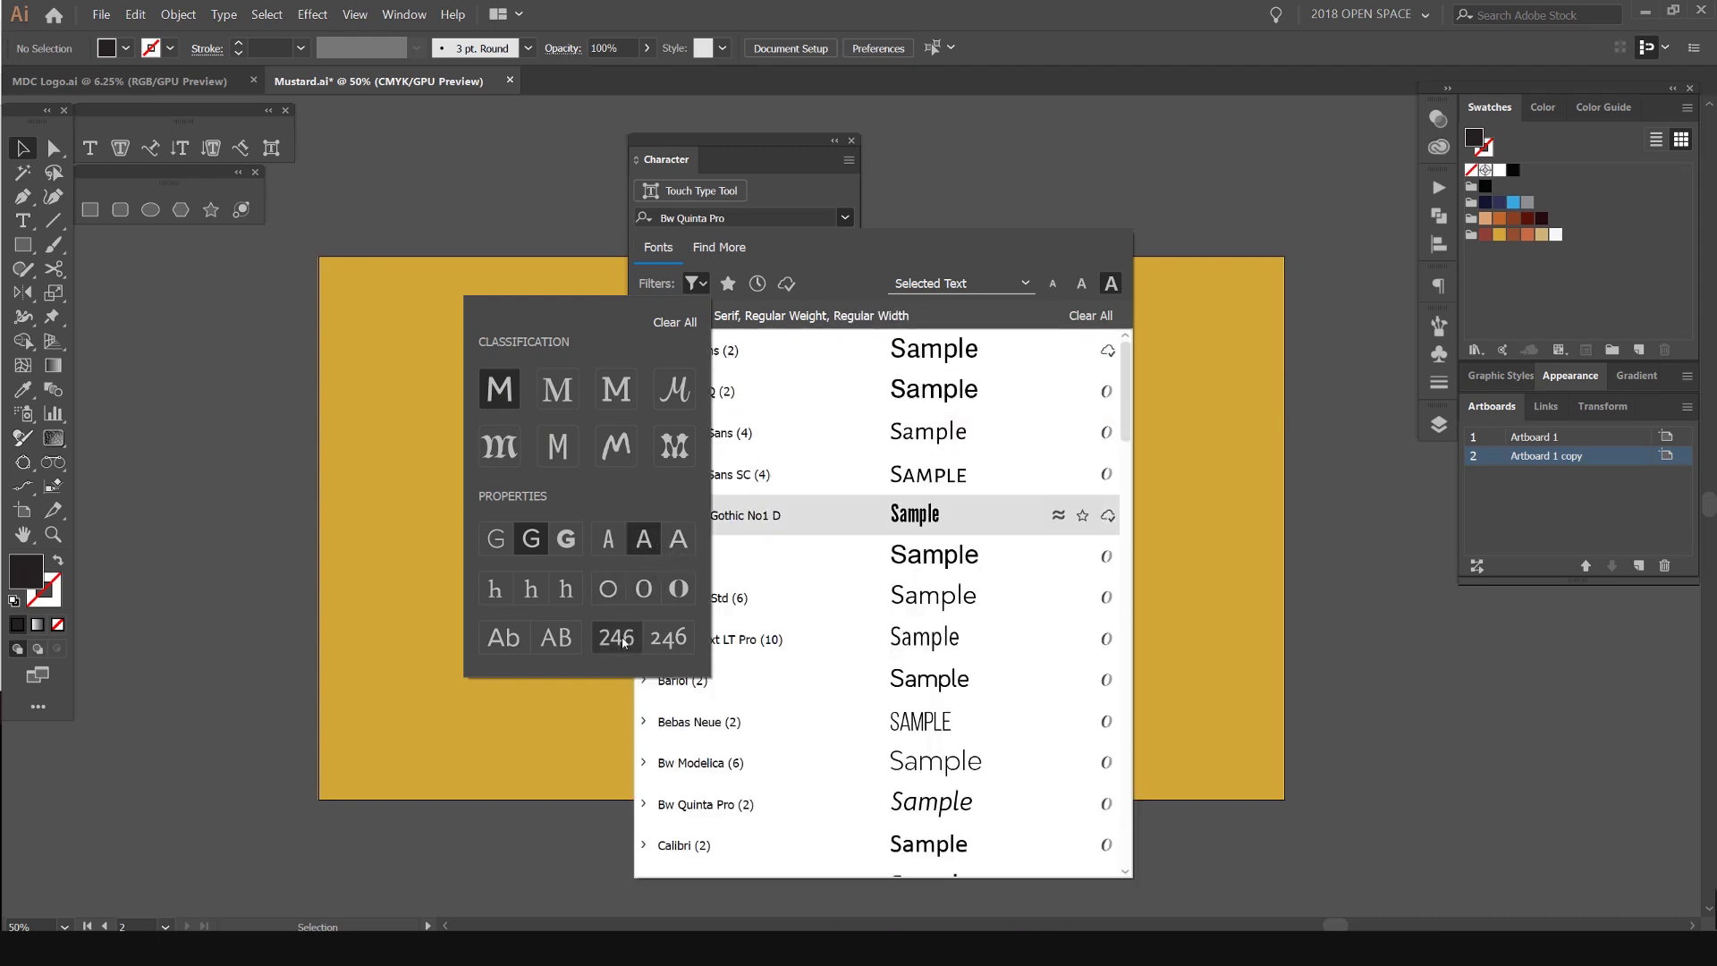
pyautogui.click(521, 626)
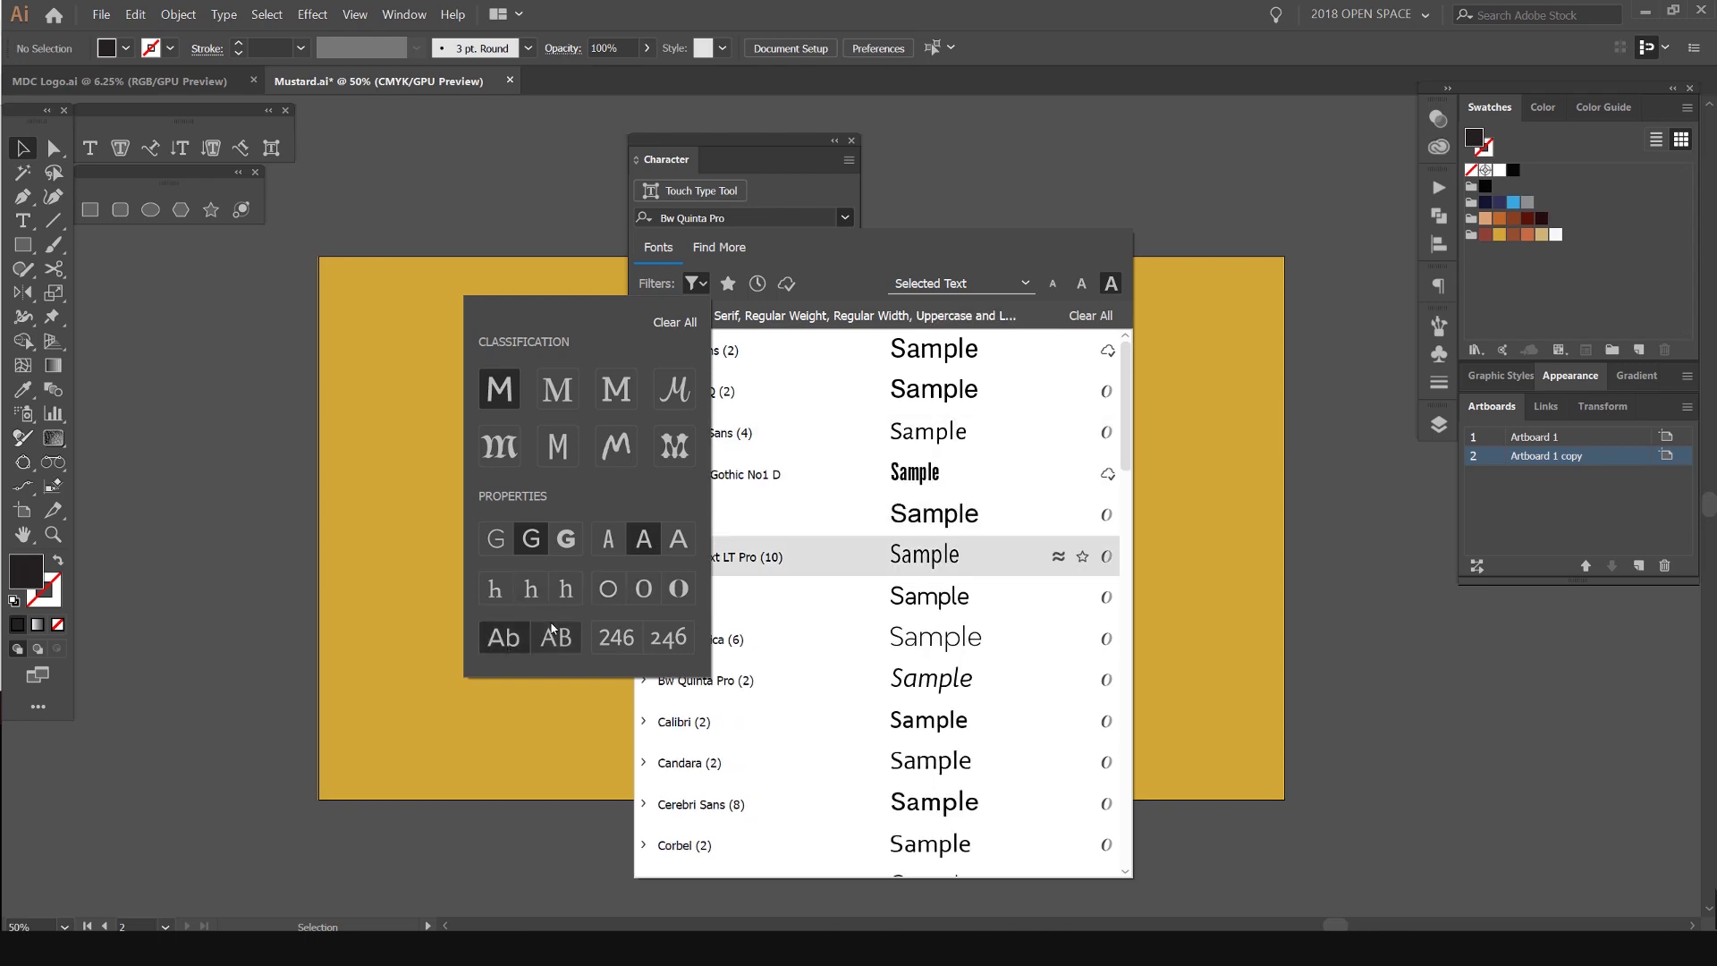
pyautogui.click(556, 637)
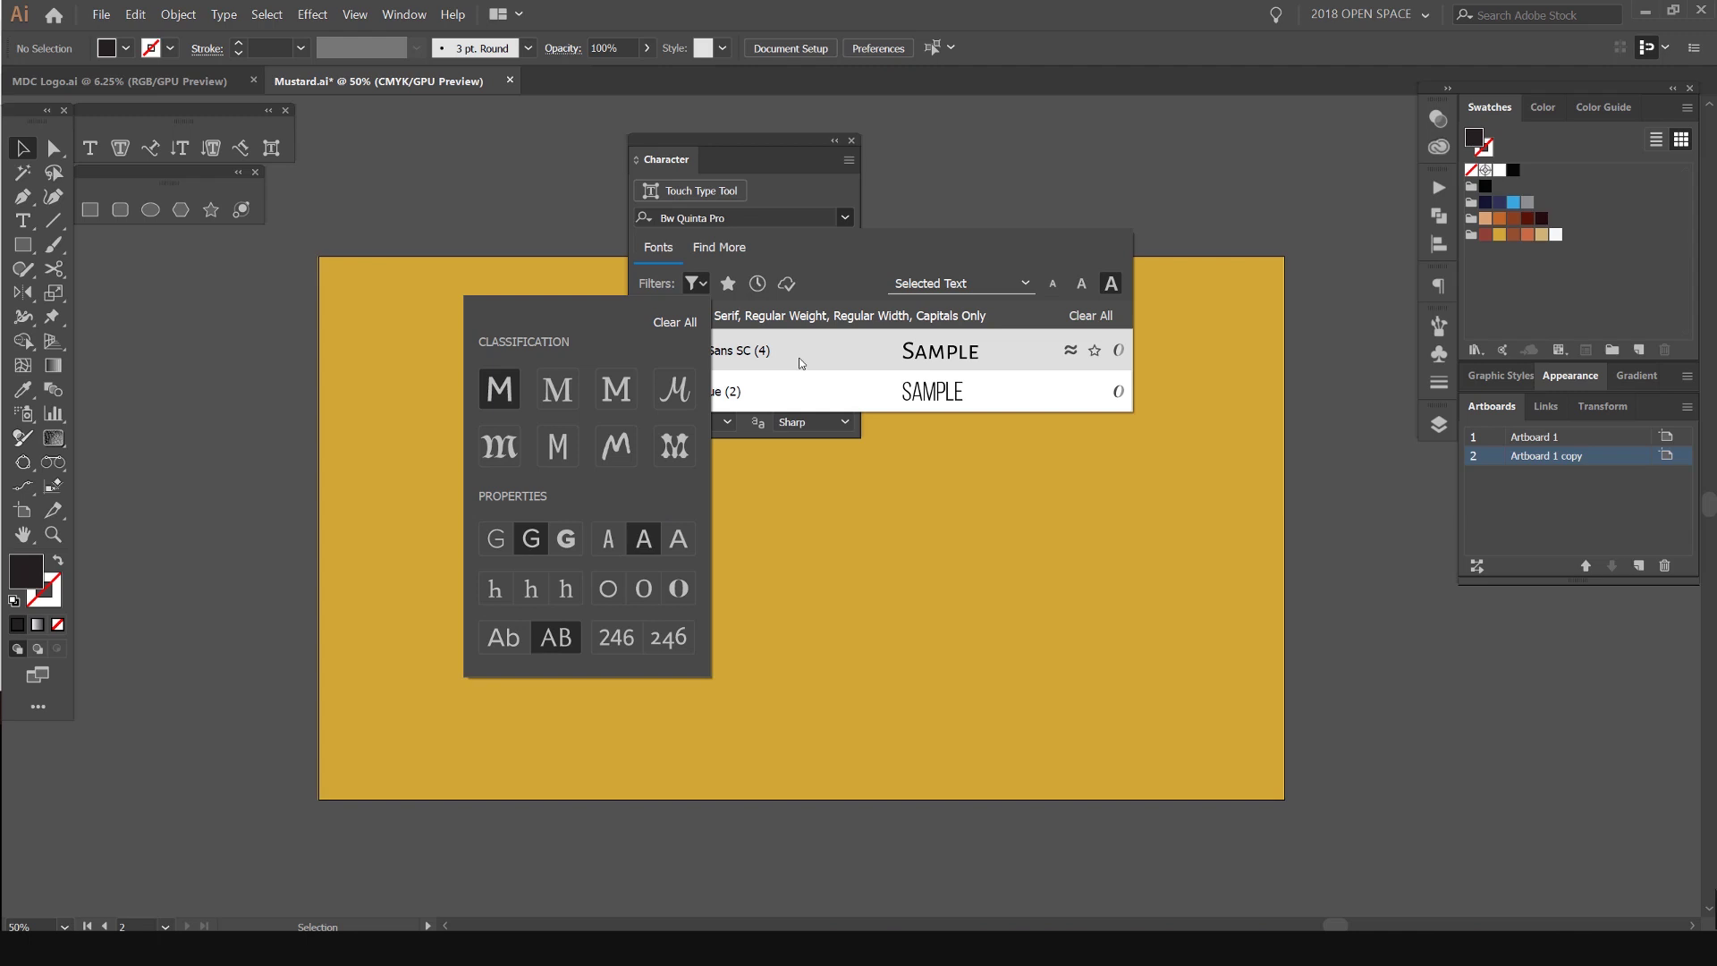
pyautogui.click(829, 265)
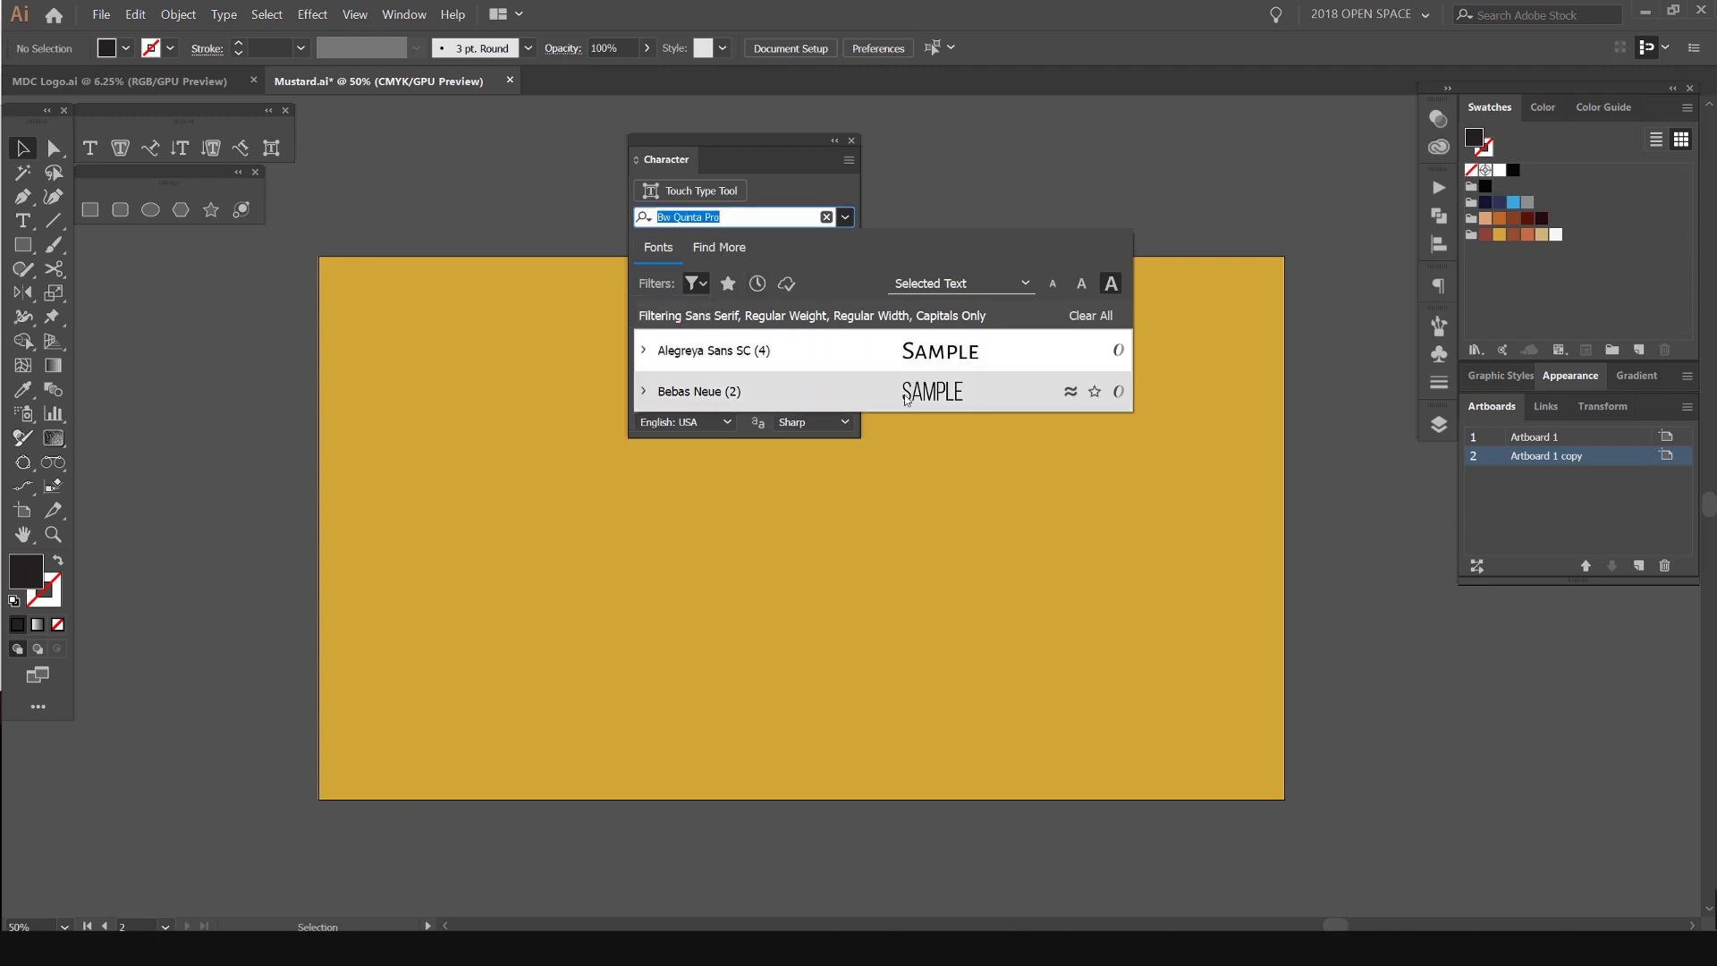
# - Type a MUSTARD headline on the artboard in Alegreya Sans SC Black at 124.58 pt
pyautogui.click(921, 359)
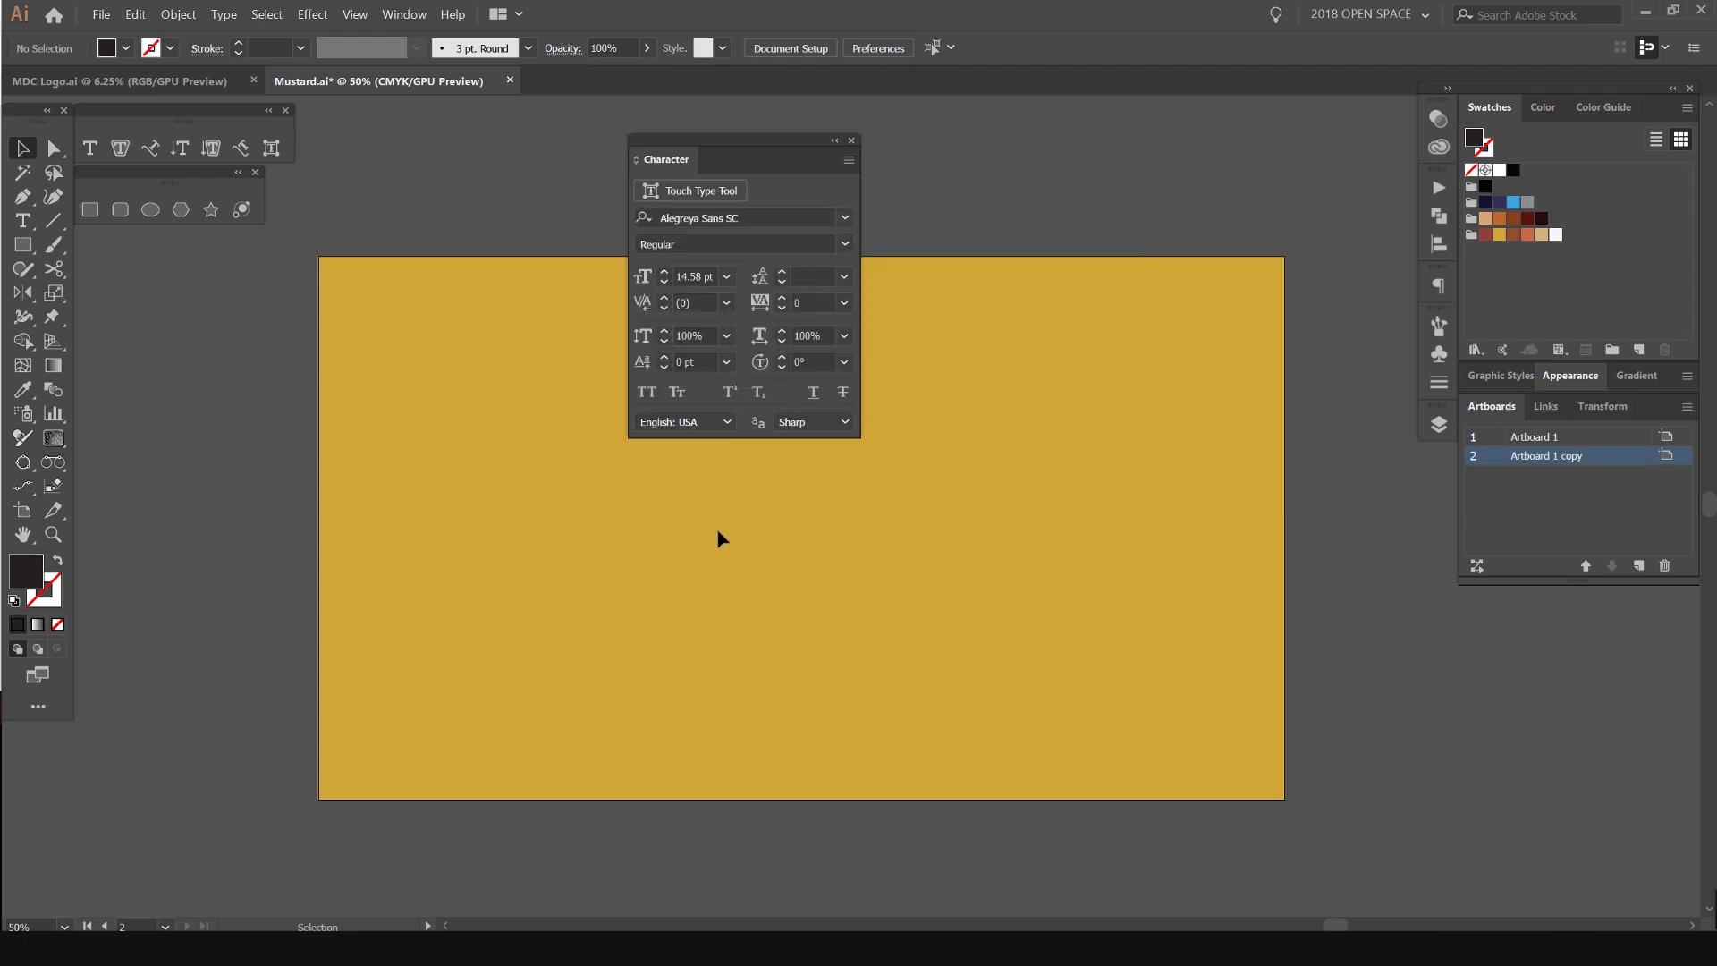
pyautogui.press('t')
pyautogui.click(735, 563)
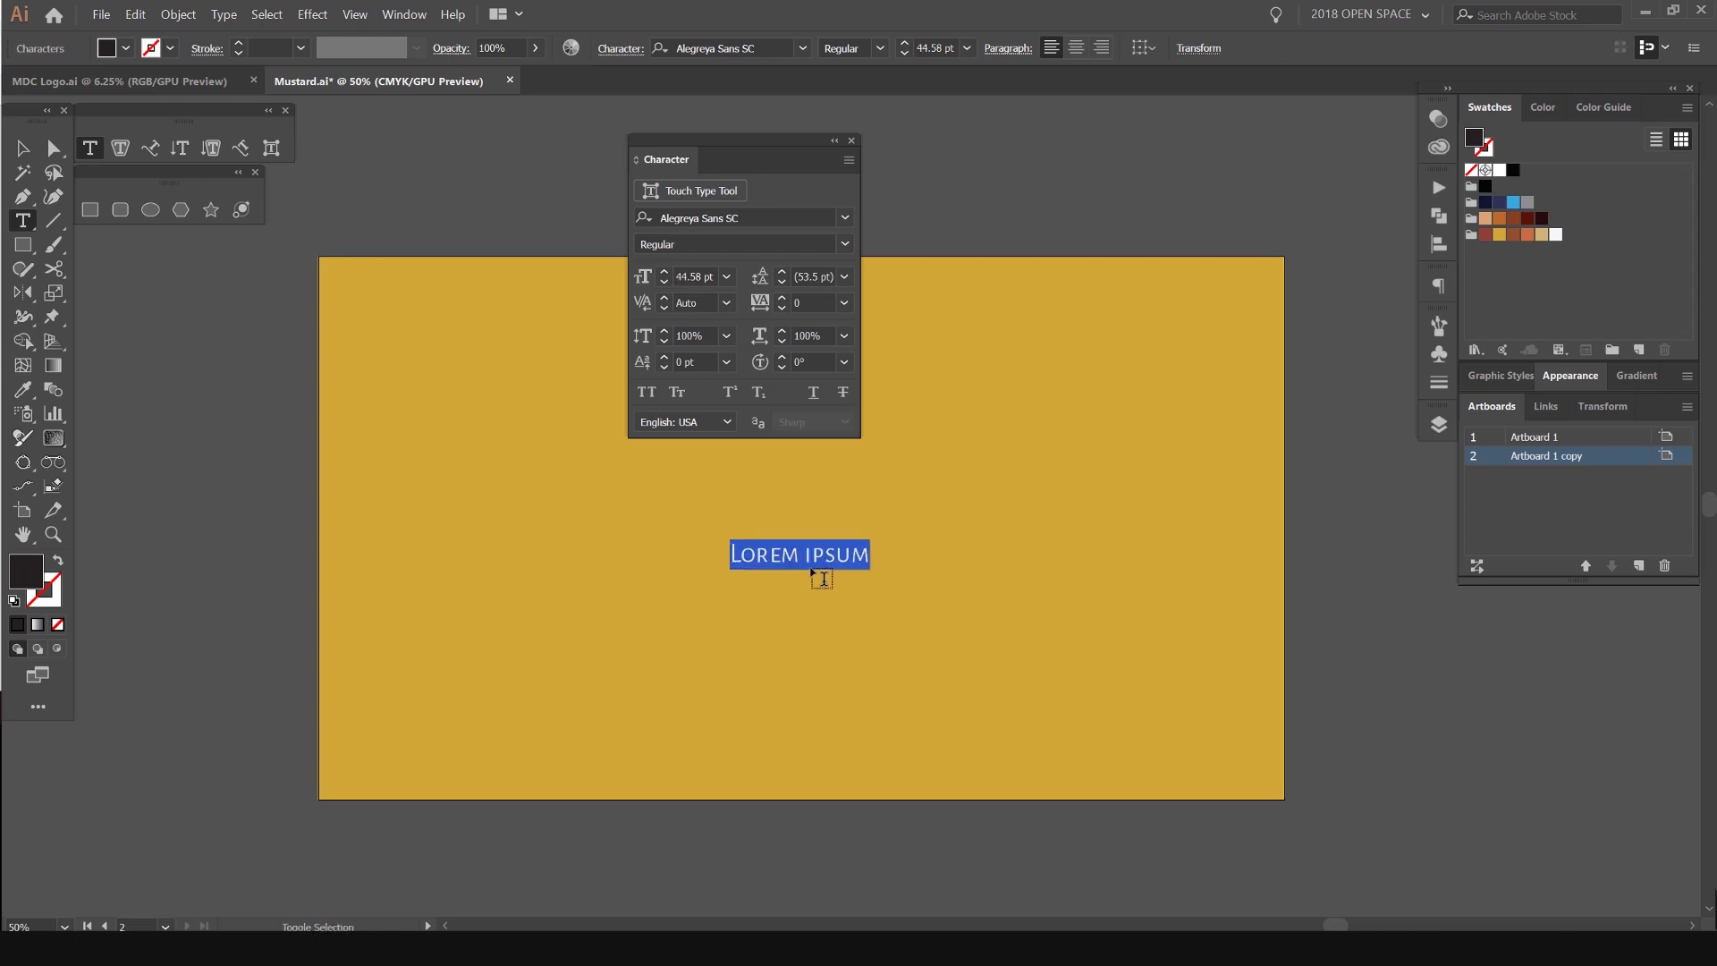
pyautogui.hotkey('ctrl', 'shift', '.')
pyautogui.click(880, 48)
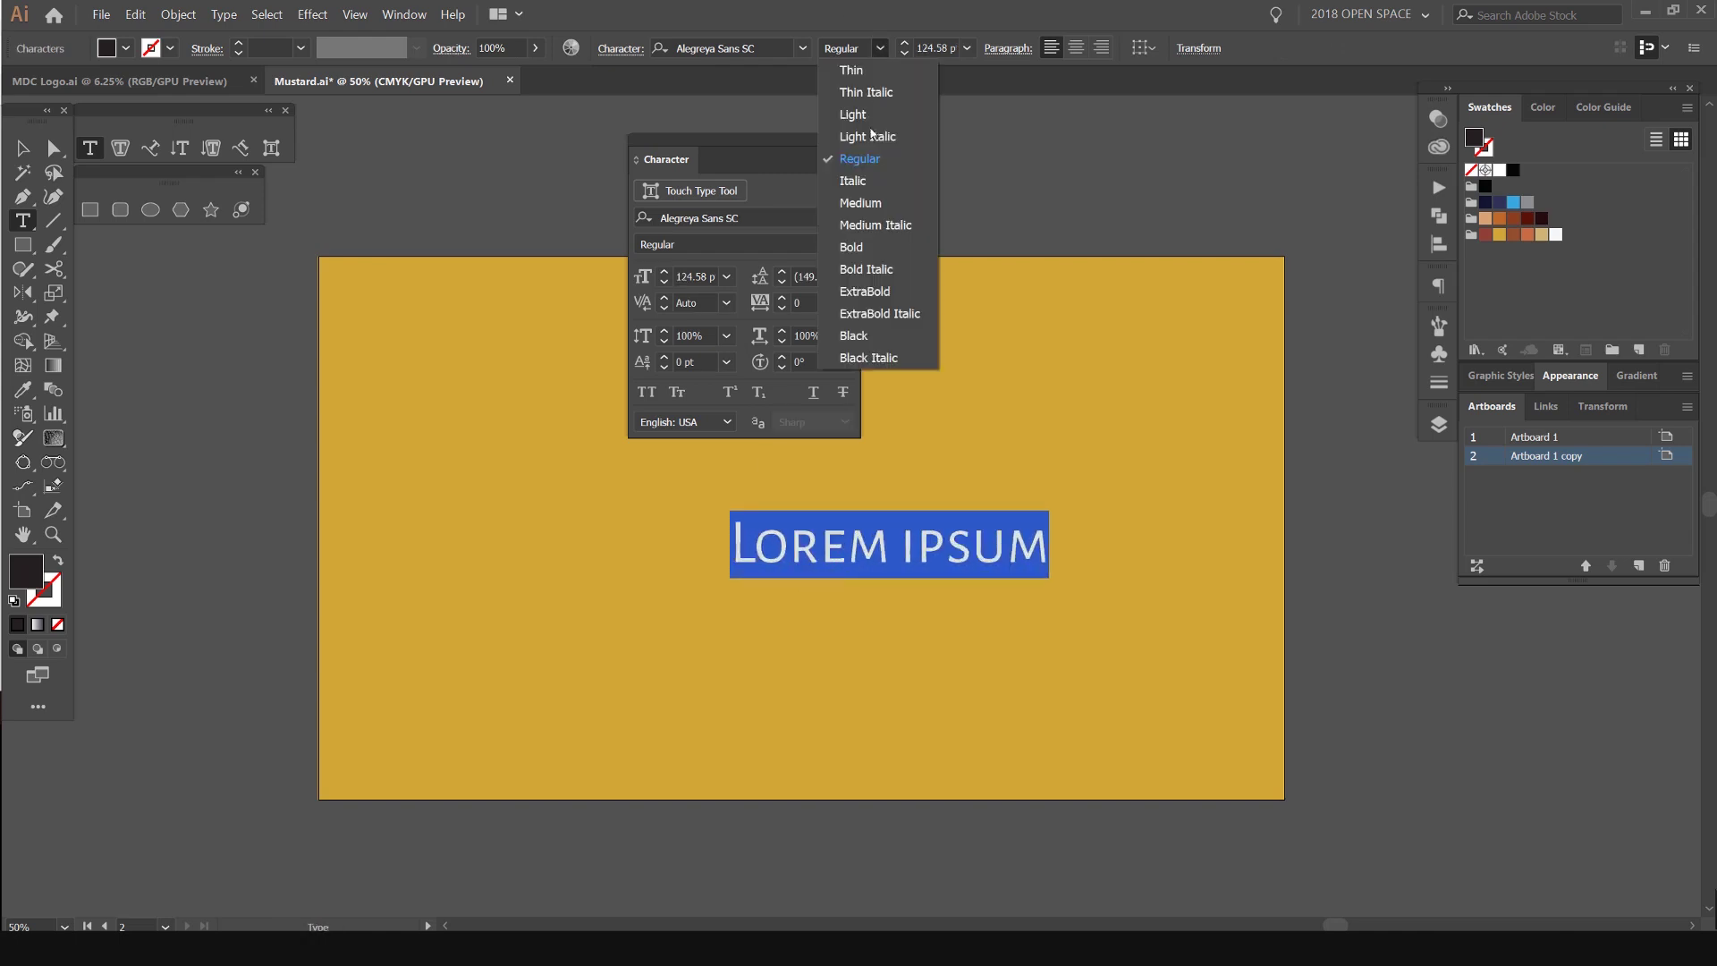
pyautogui.click(861, 336)
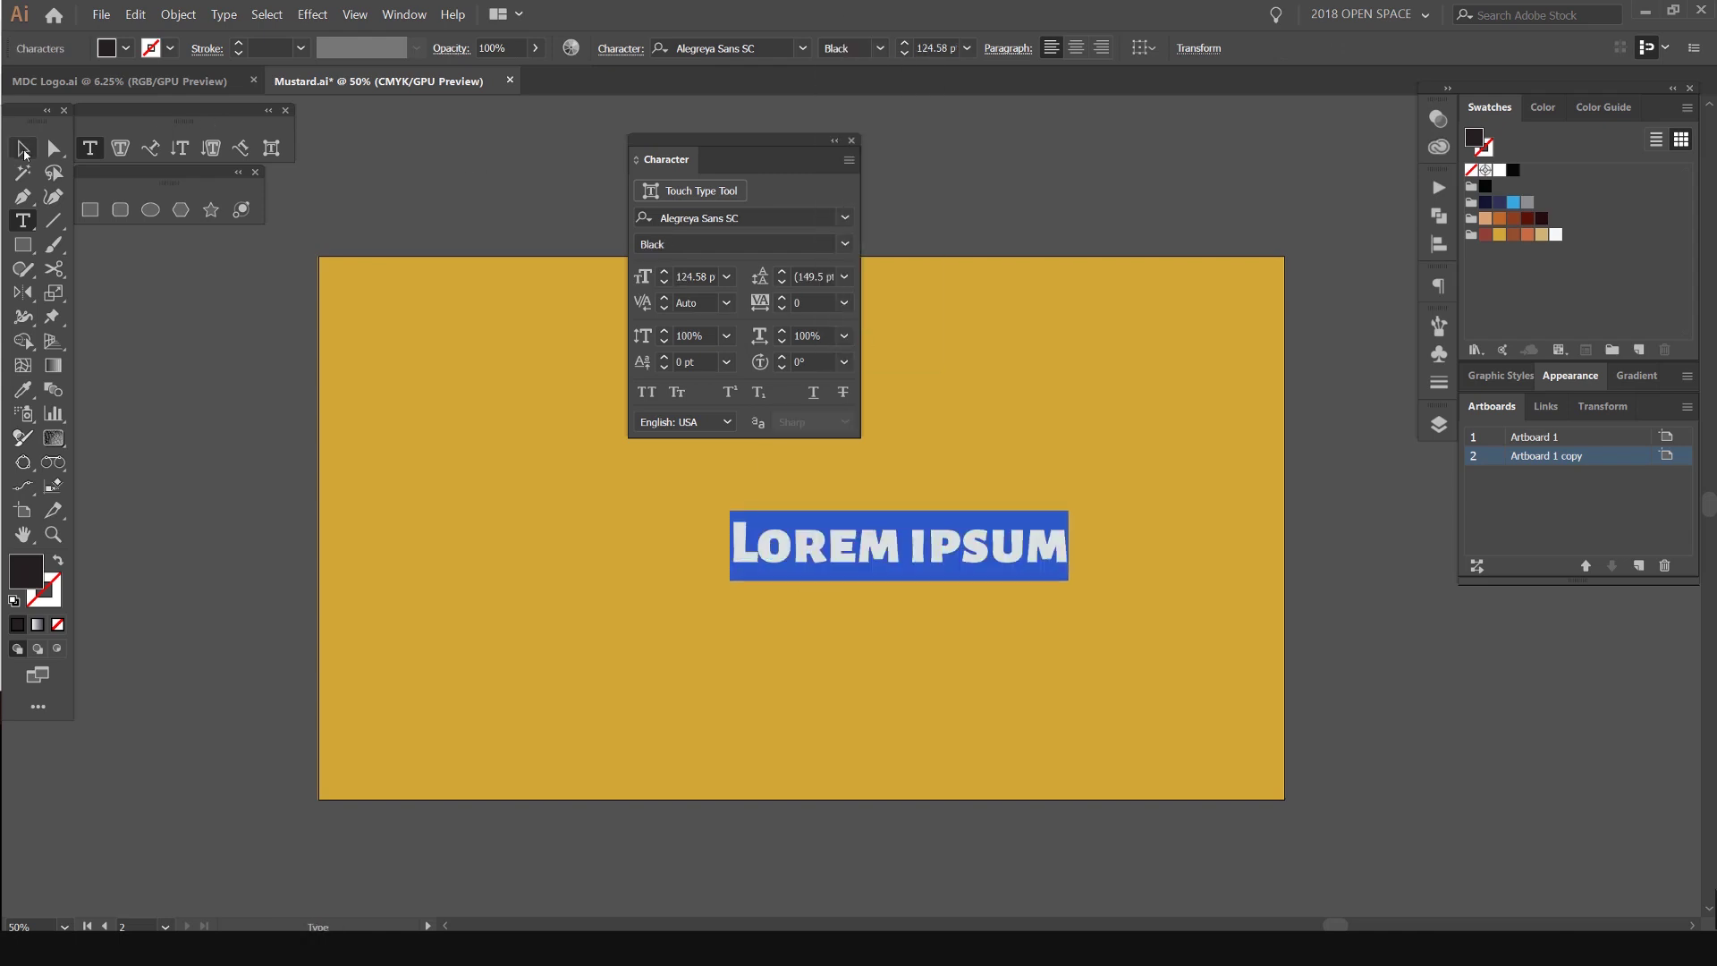
pyautogui.moveTo(879, 555); pyautogui.dragTo(733, 554)
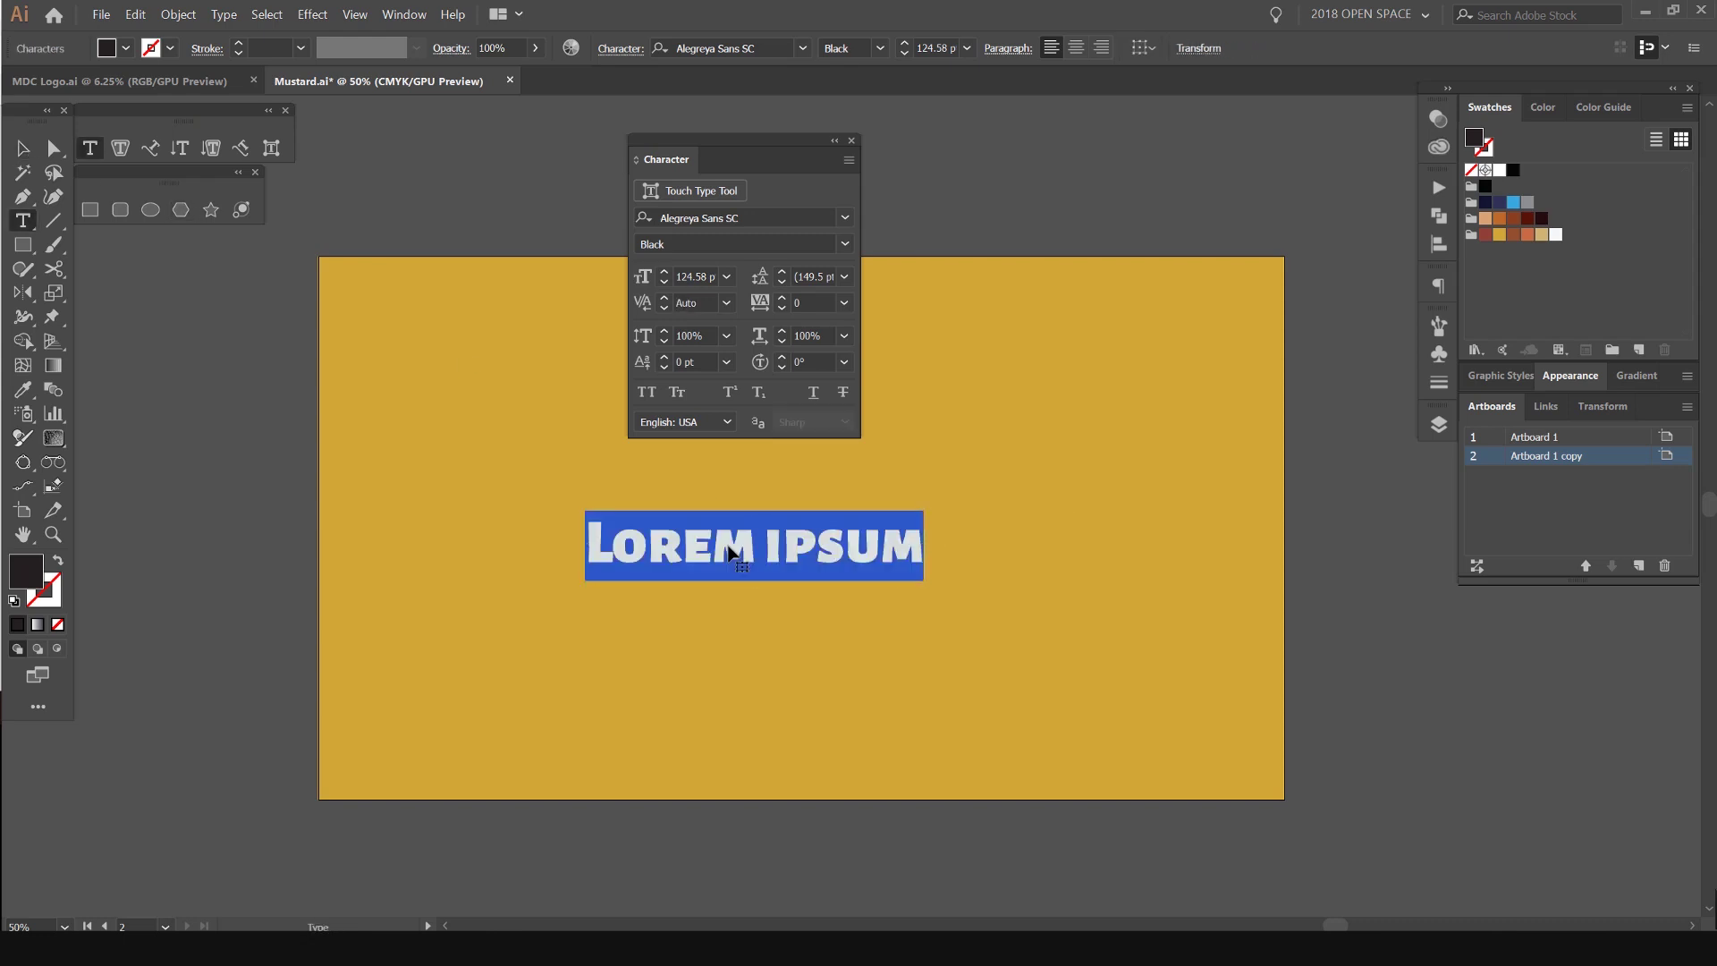
pyautogui.write('MUSTARD')
# - Make the MUSTARD headline white and scale it up to about 214.59 pt
pyautogui.press('Escape')
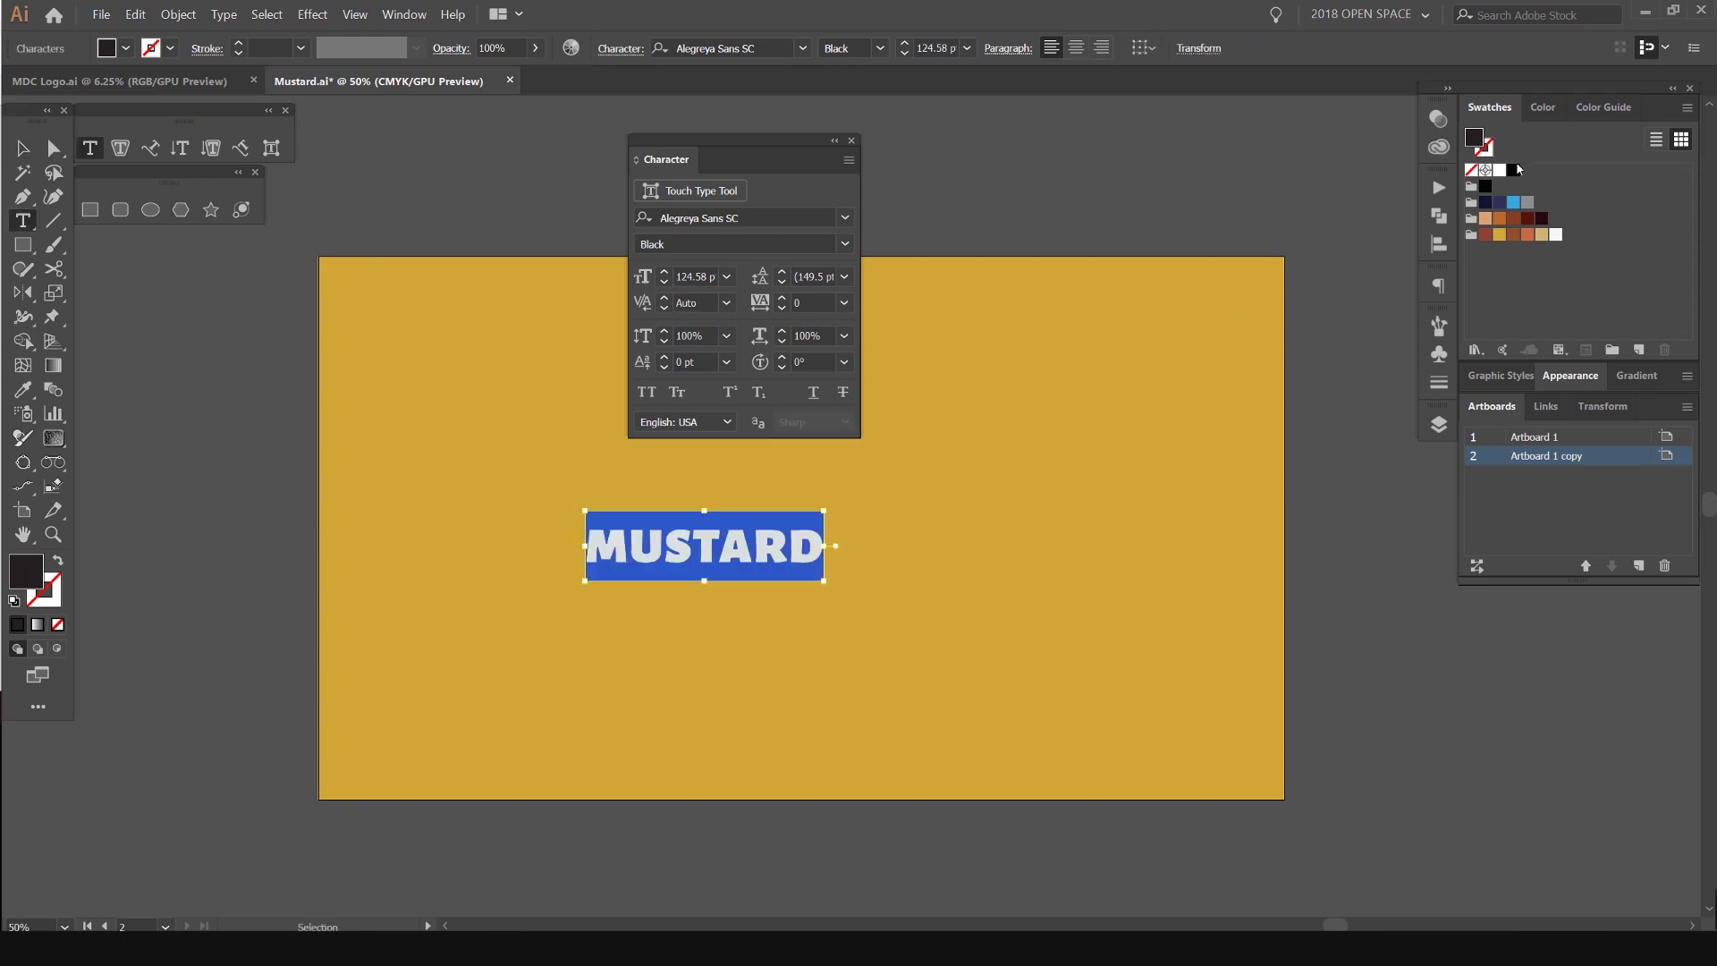
pyautogui.click(1500, 170)
pyautogui.press('Escape')
pyautogui.hotkey('ctrl', 'shift', 'b')
pyautogui.hotkey('ctrl', 'shift', '.')
pyautogui.hotkey('ctrl', 'shift', '.')
pyautogui.hotkey('ctrl', 'shift', '.')
pyautogui.hotkey('ctrl', 'shift', '.')
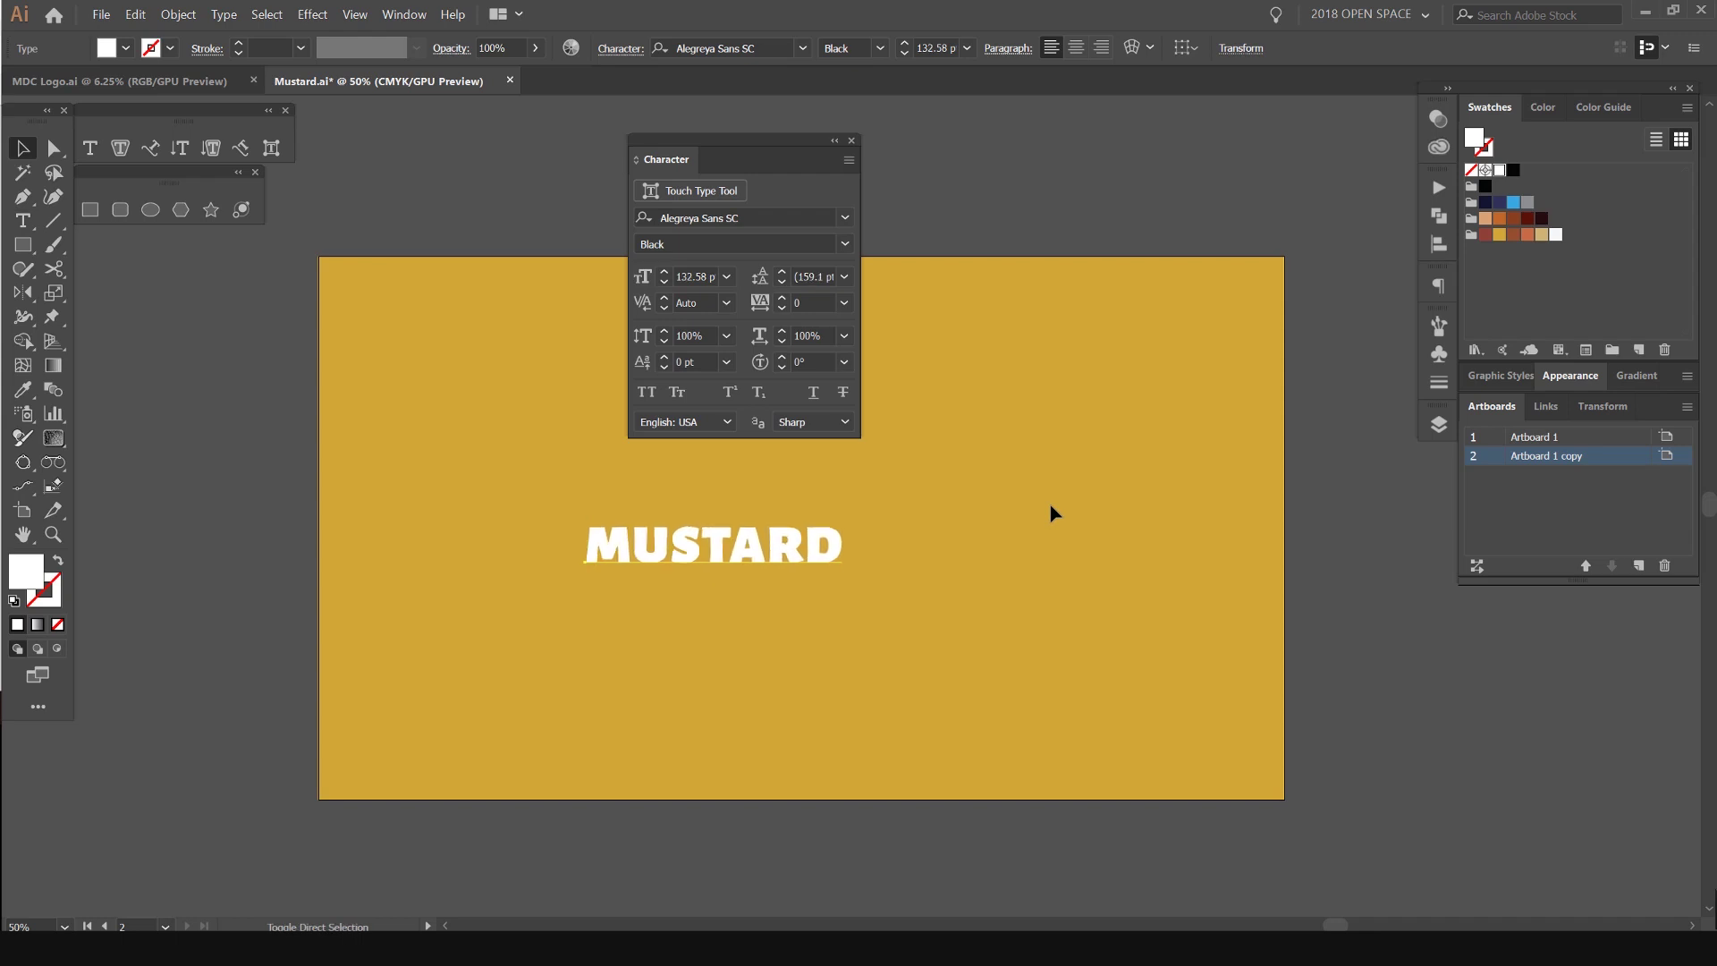
pyautogui.moveTo(819, 546); pyautogui.dragTo(984, 501)
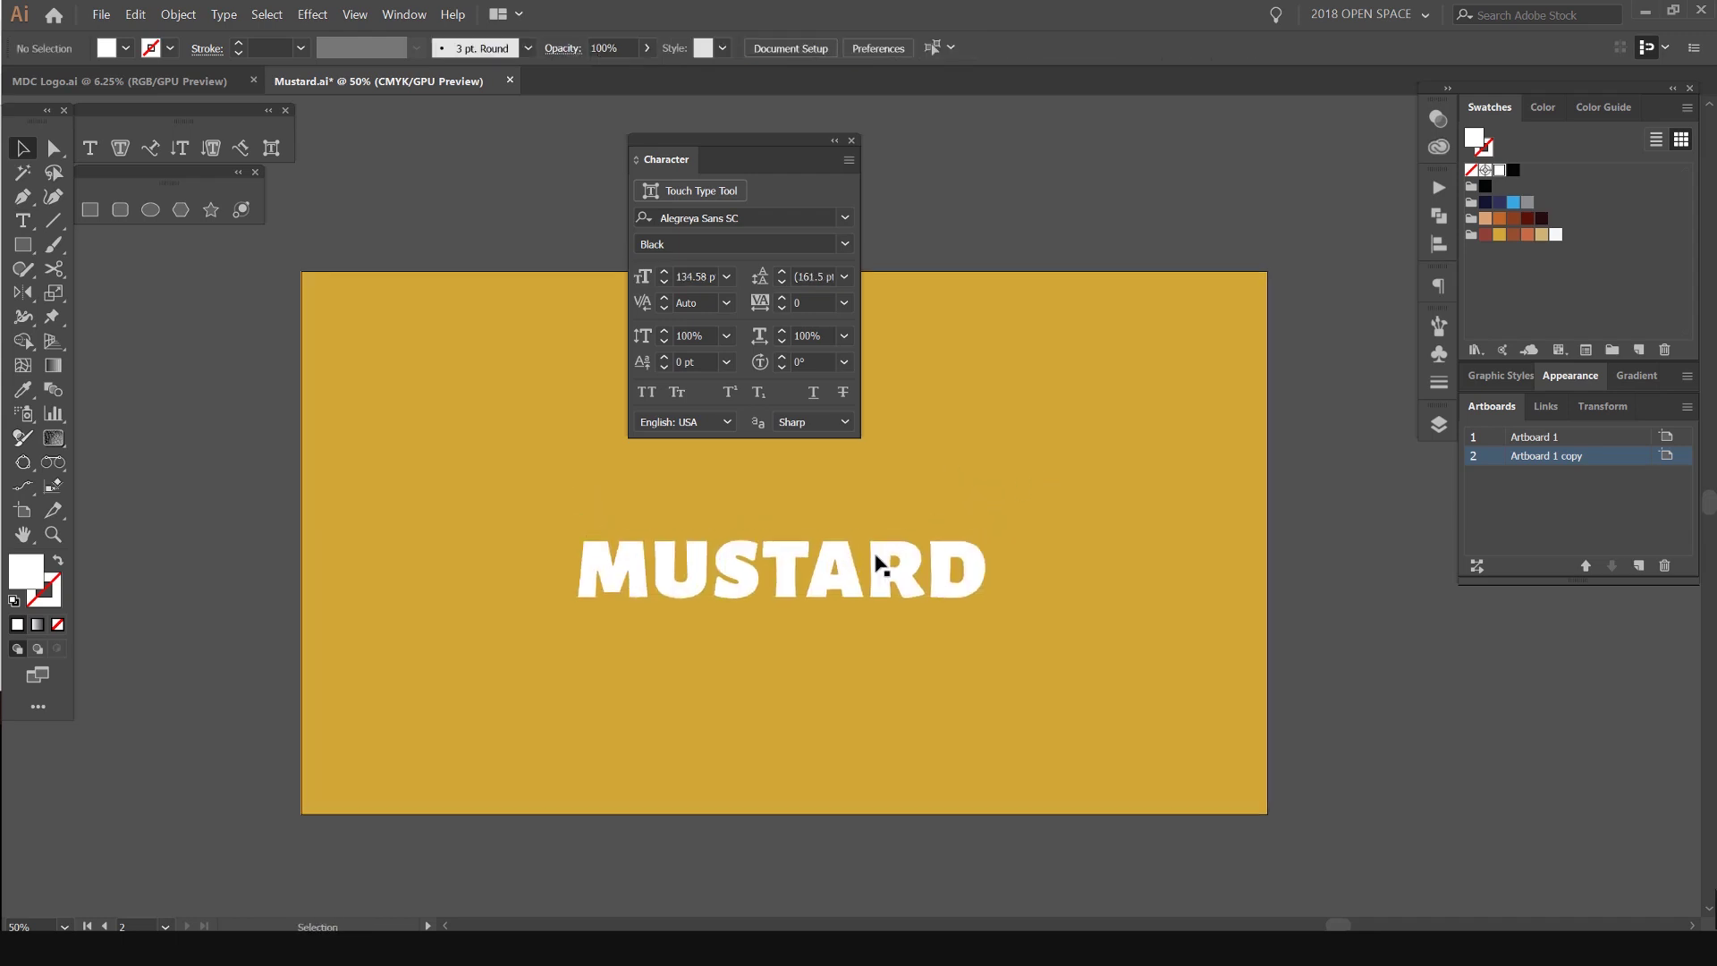
# - Open the font list for the headline and clear all active font filters
pyautogui.click(882, 567)
pyautogui.click(1005, 287)
pyautogui.moveTo(809, 172); pyautogui.dragTo(815, 186)
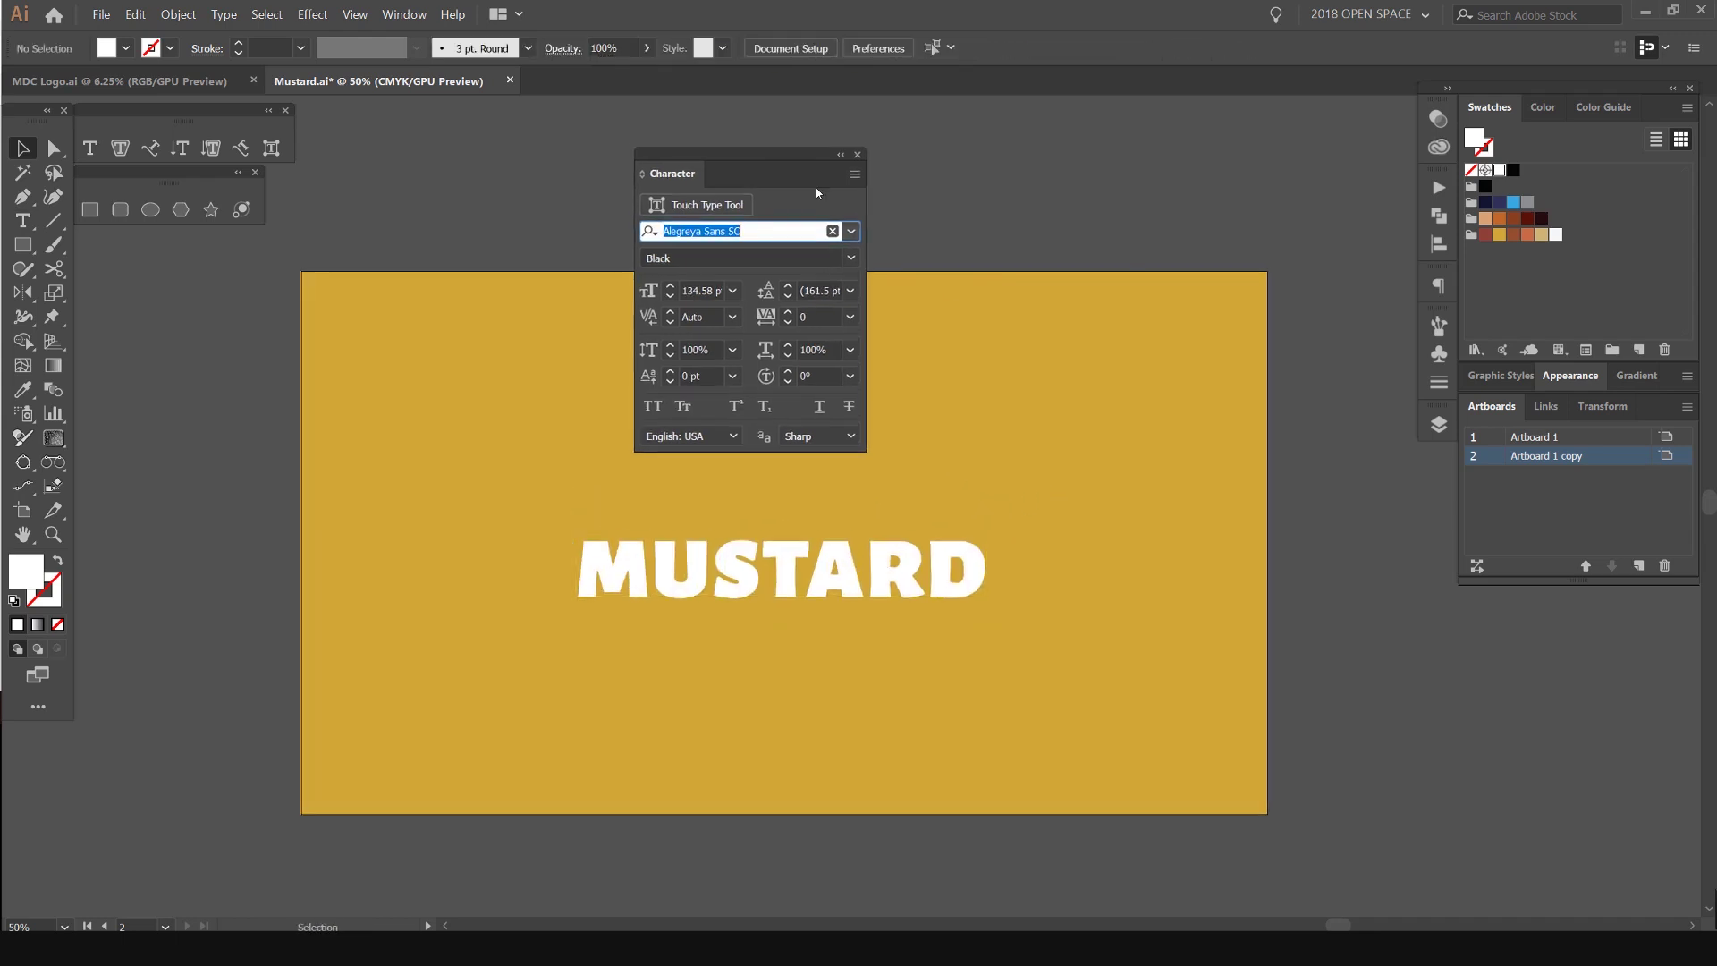
pyautogui.press('Down')
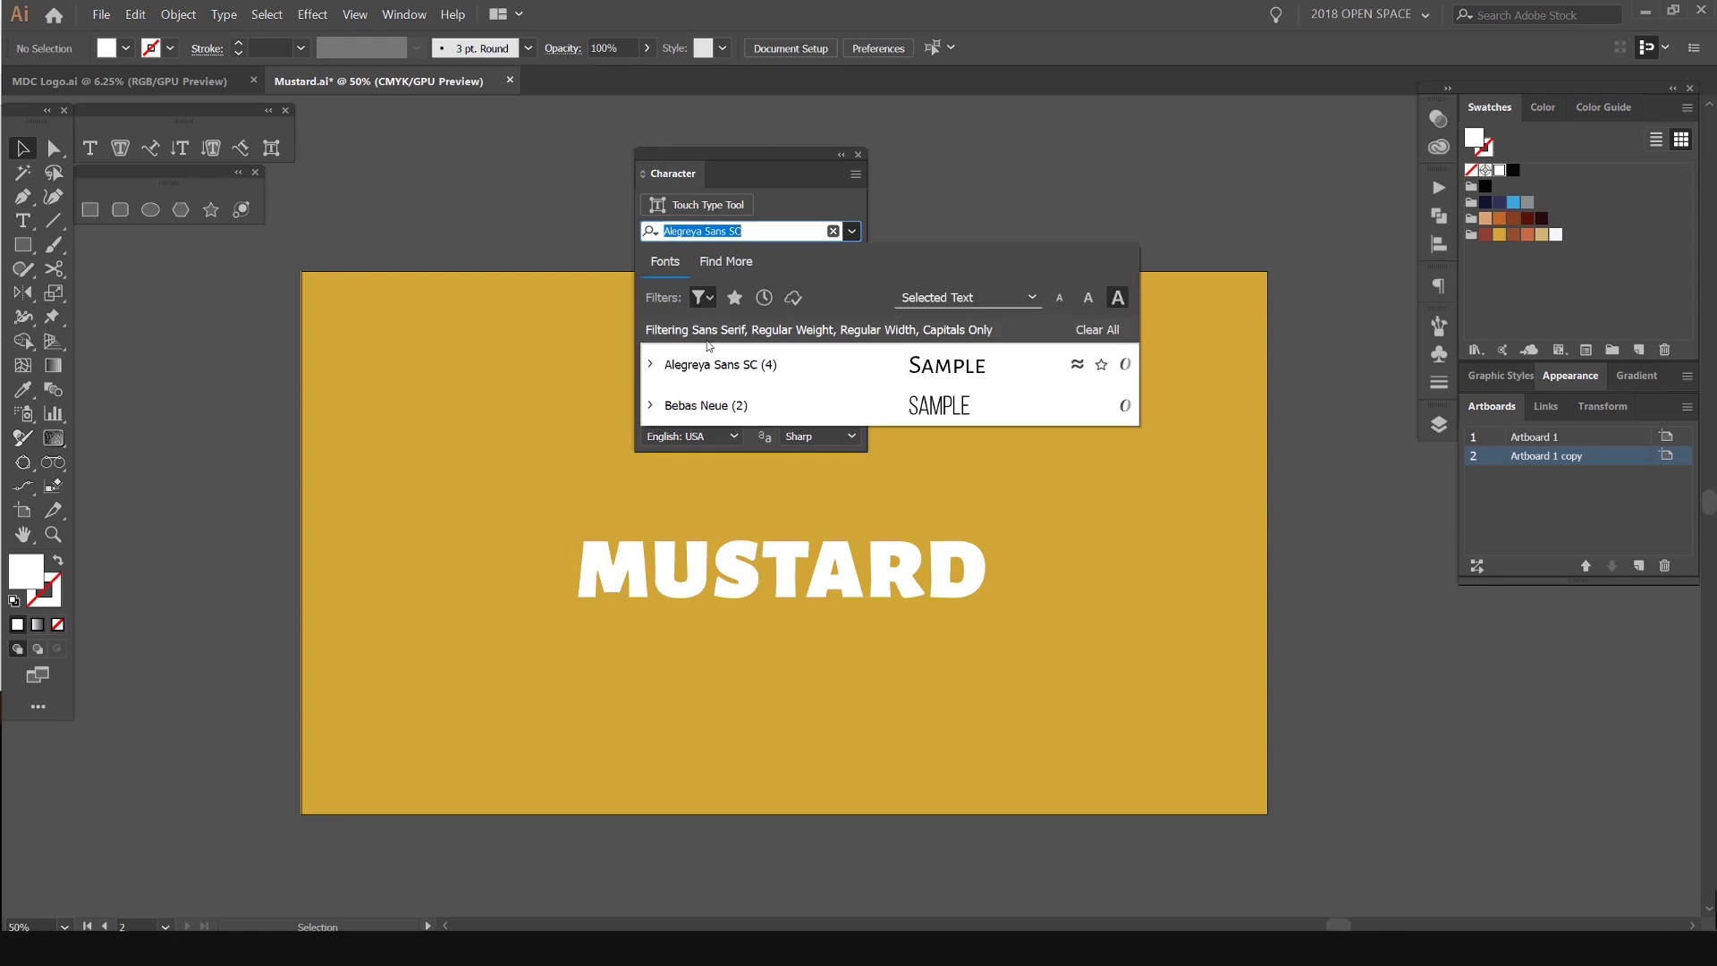
pyautogui.moveTo(755, 153); pyautogui.dragTo(786, 171)
pyautogui.click(881, 250)
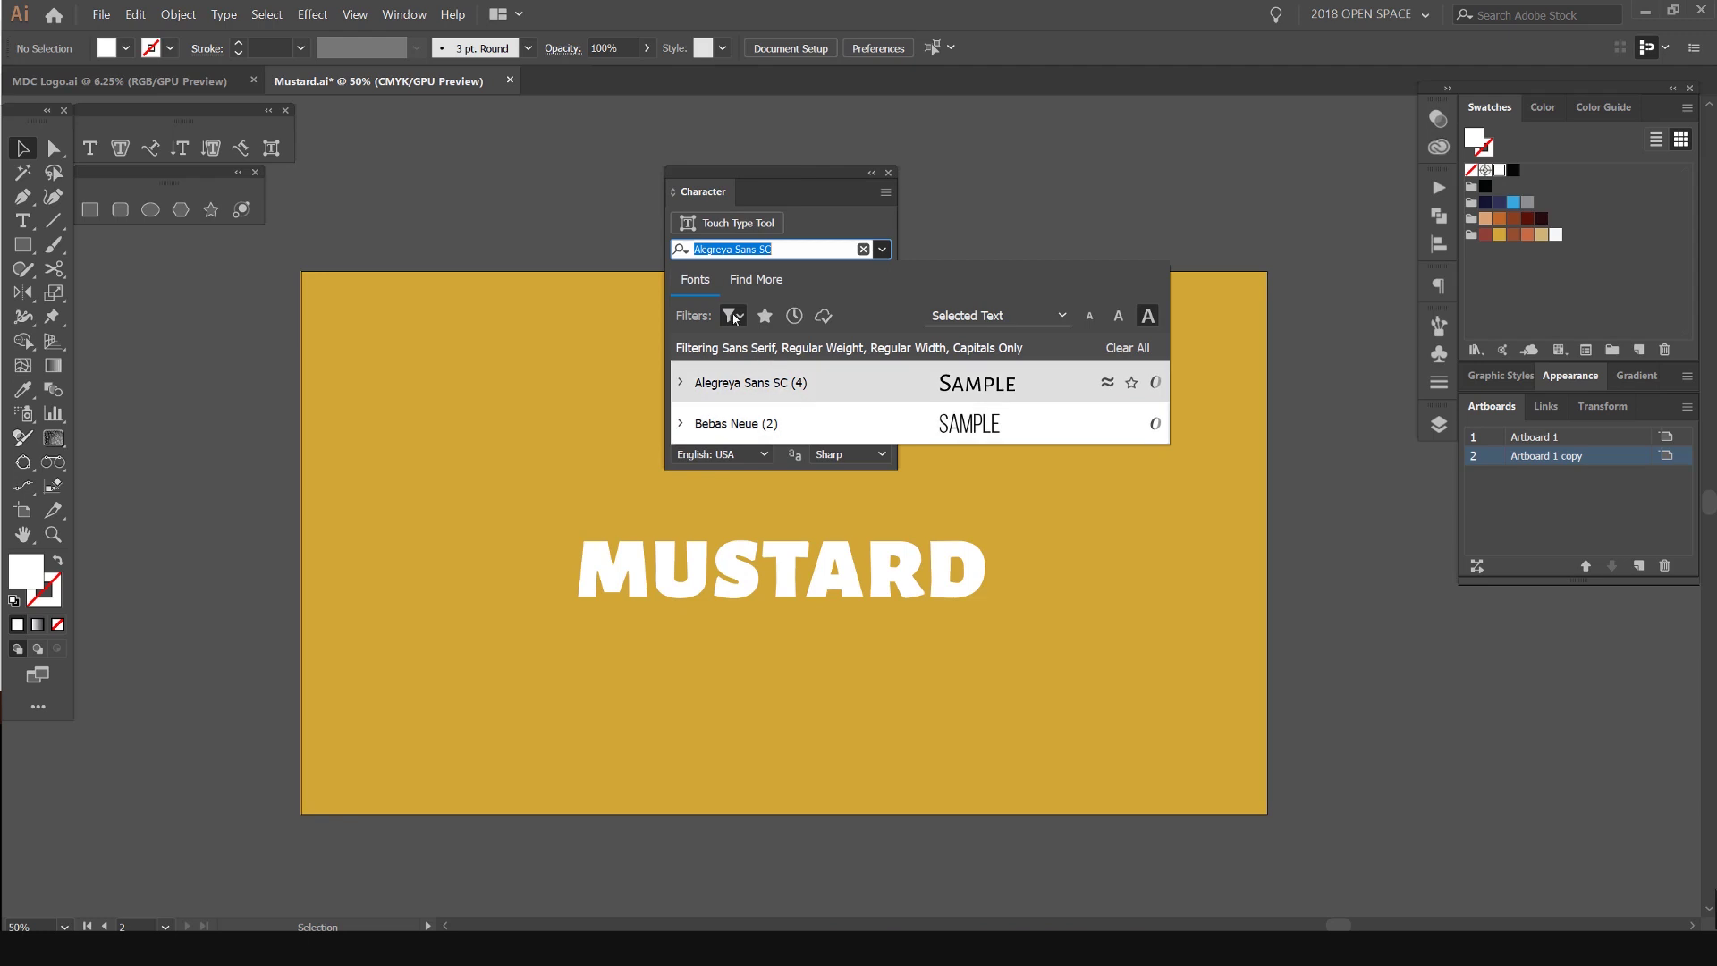
pyautogui.click(1127, 349)
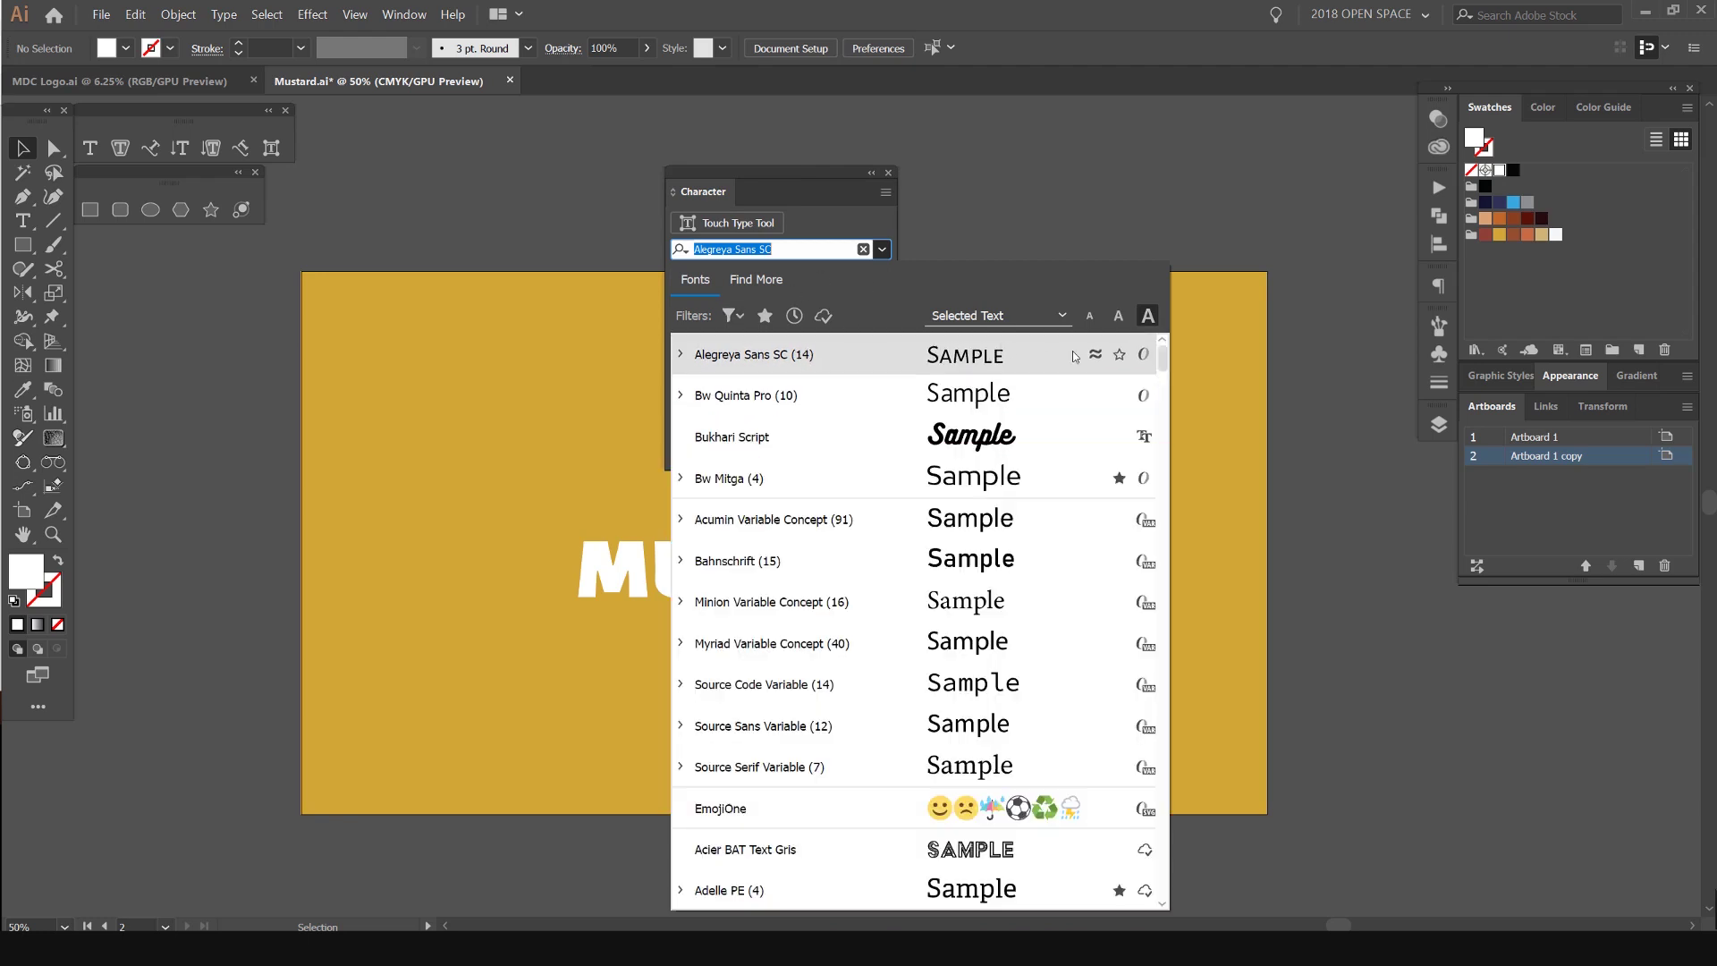
pyautogui.click(1133, 348)
# - Try the Script, Decorative and Extended Width filters, then clear them so every font shows
pyautogui.click(884, 251)
pyautogui.click(731, 315)
pyautogui.click(713, 424)
pyautogui.click(712, 478)
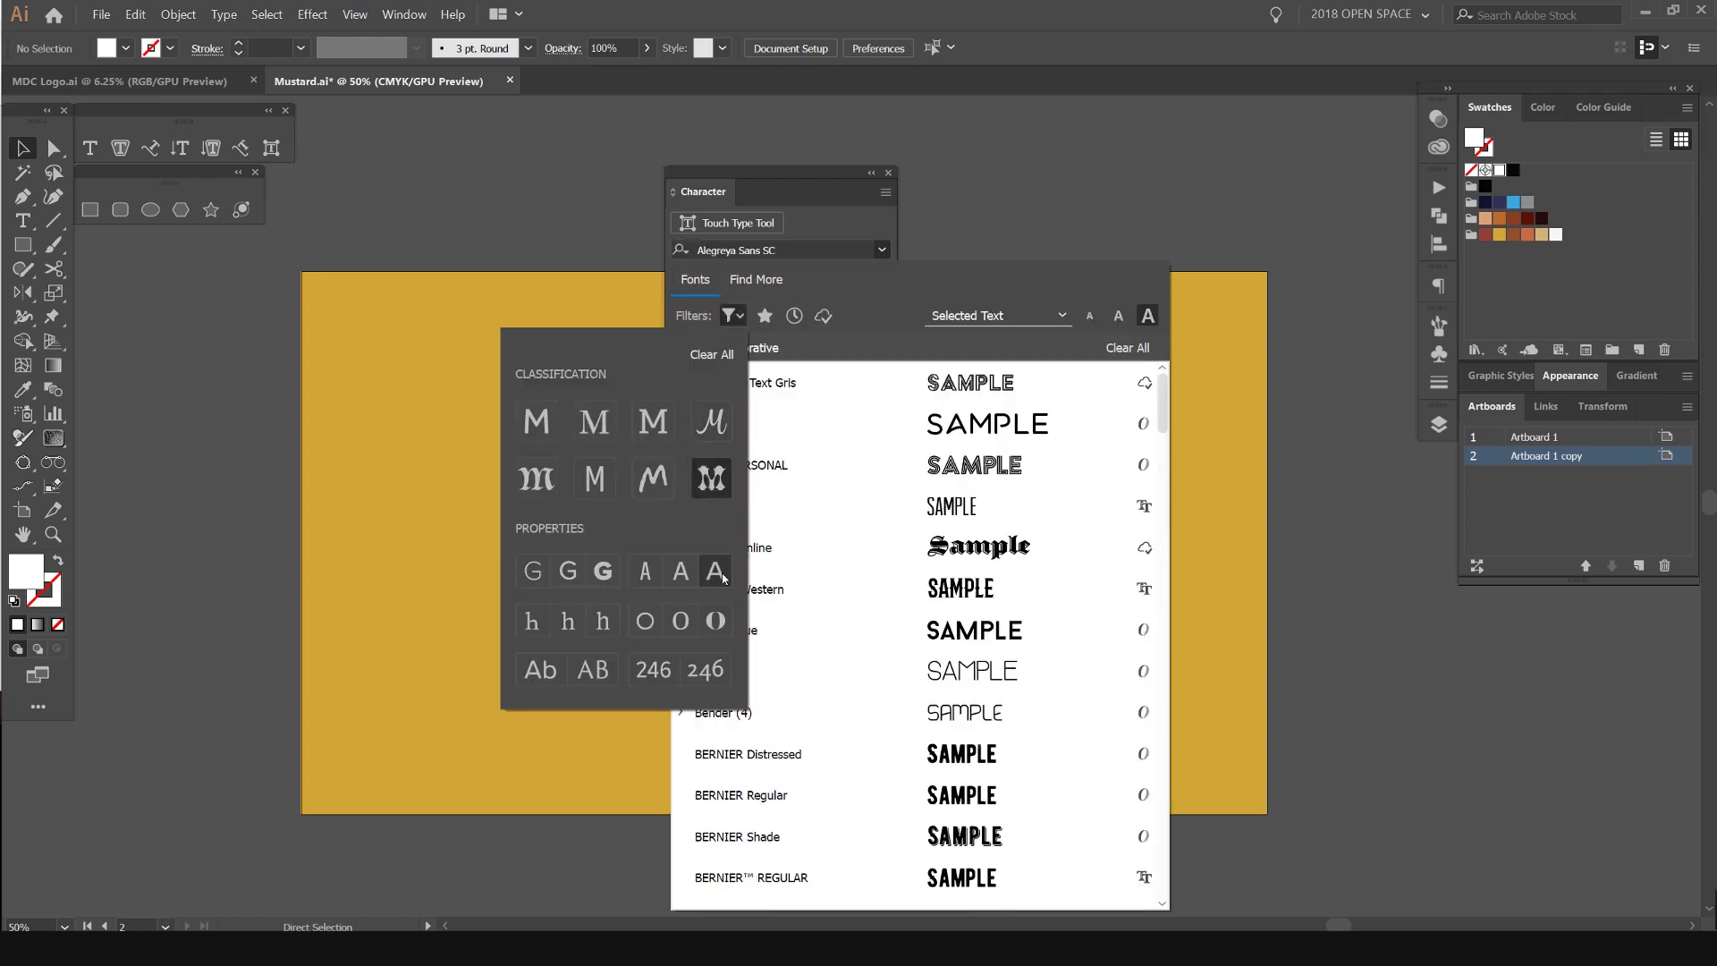
pyautogui.click(715, 571)
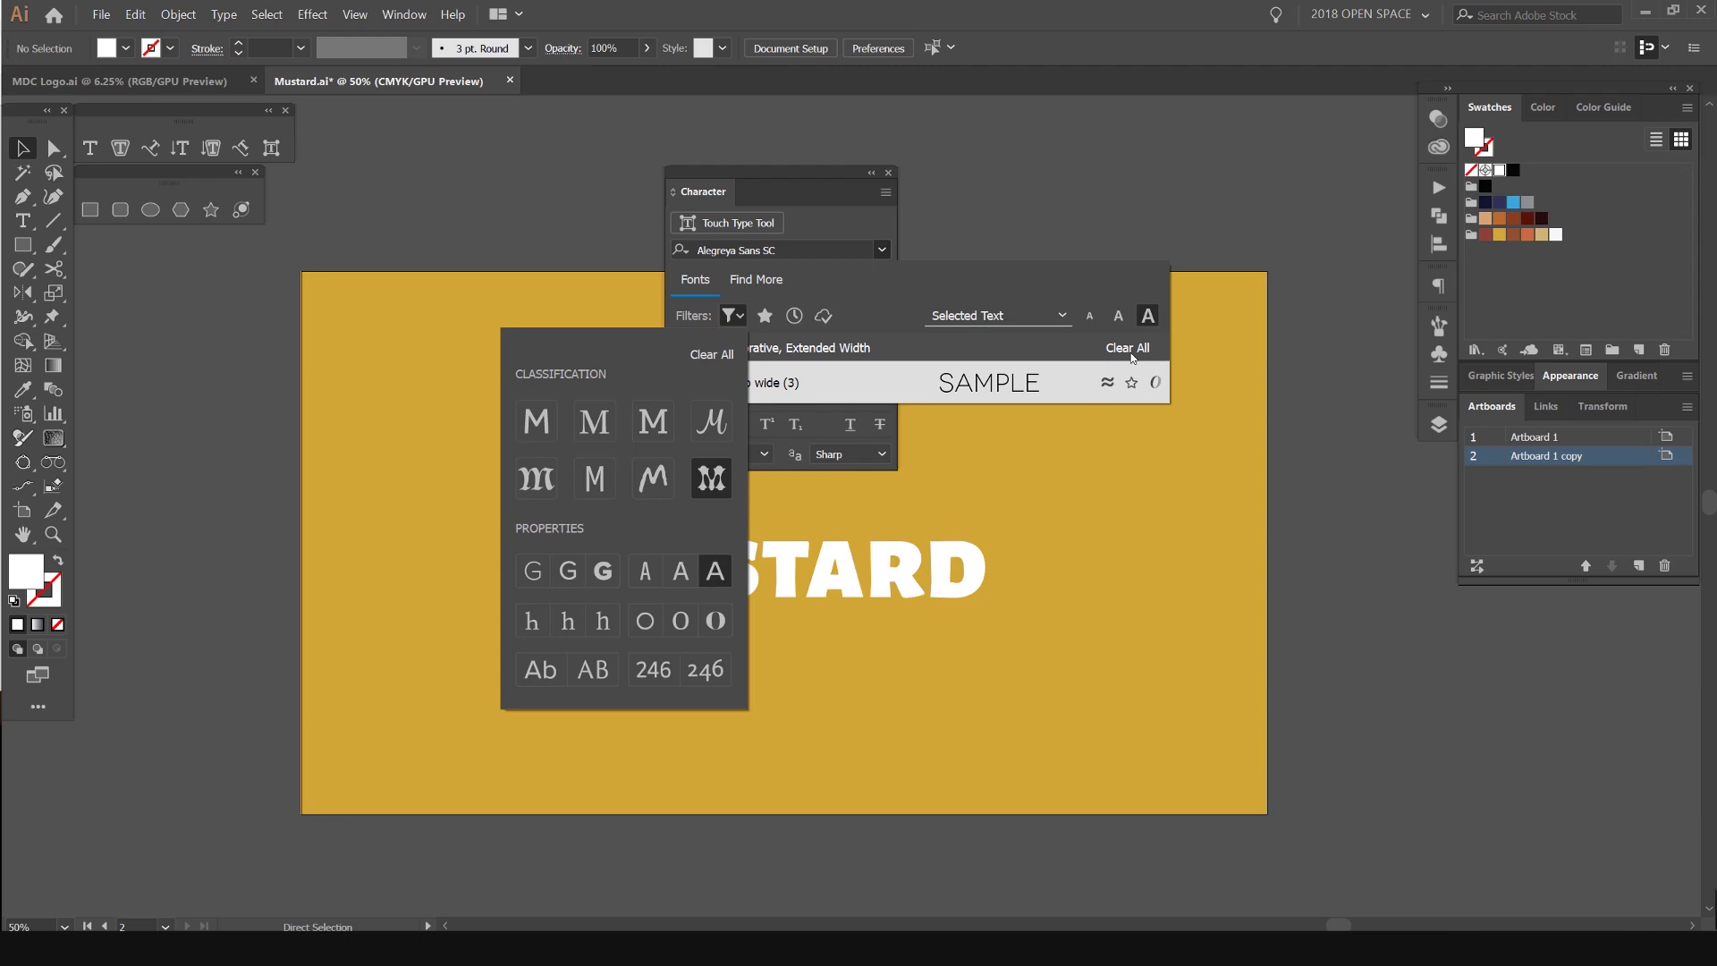
pyautogui.click(801, 301)
pyautogui.click(737, 317)
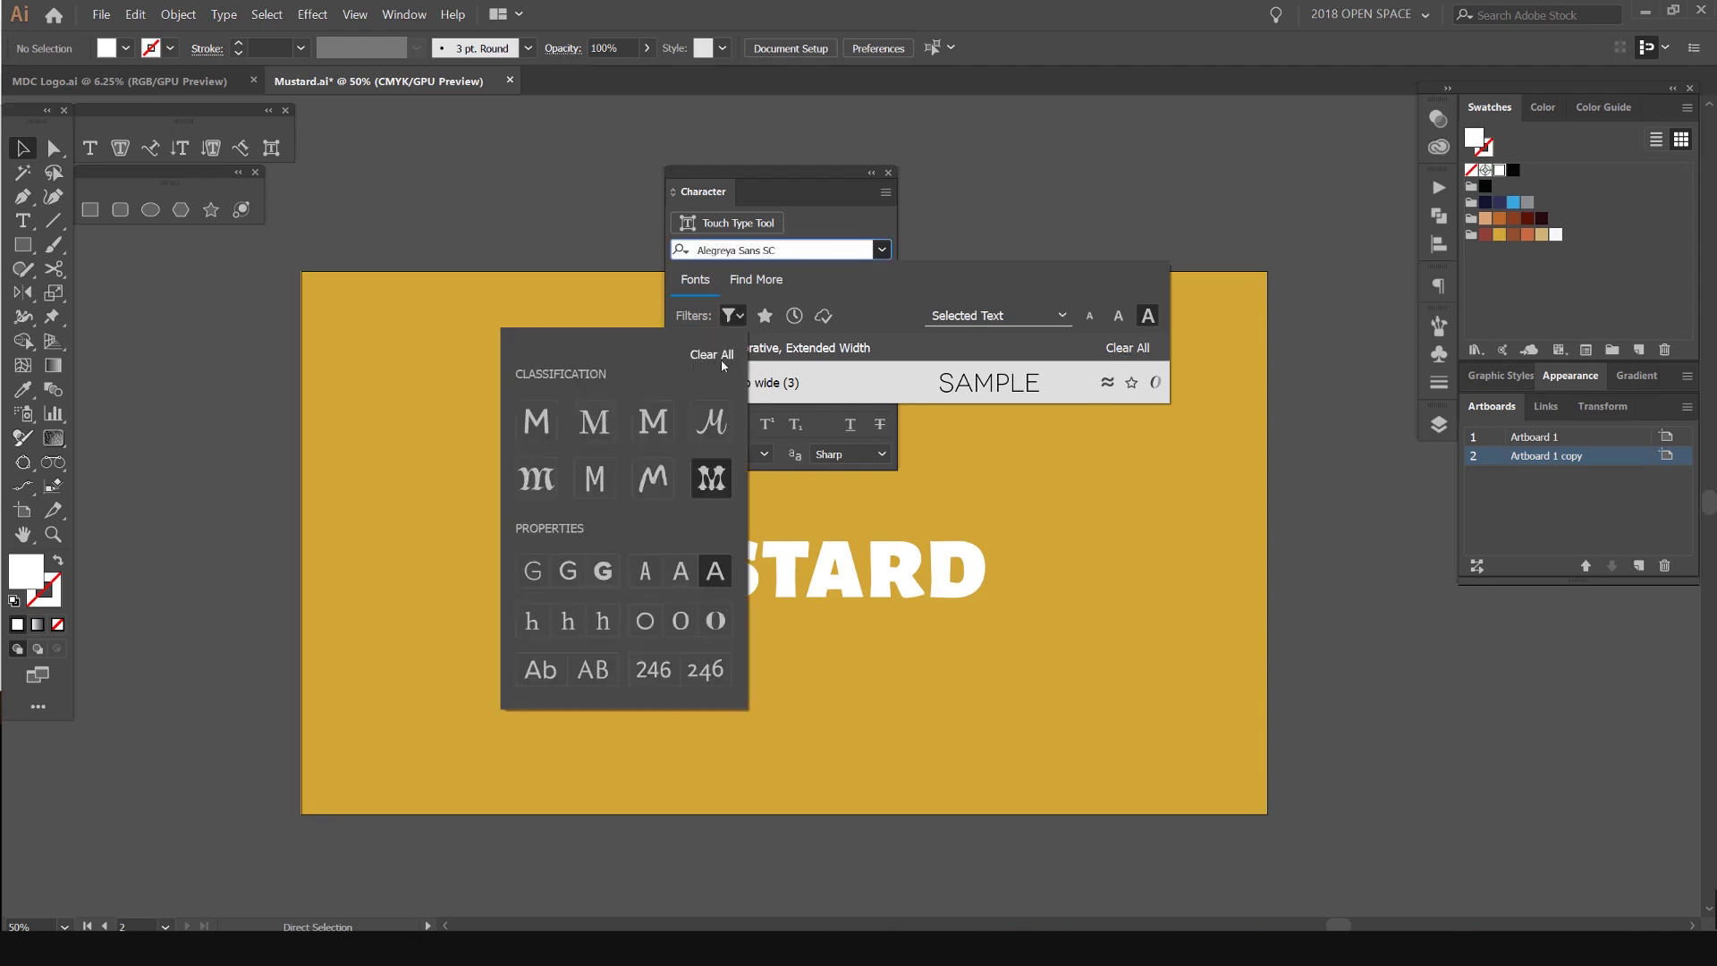
pyautogui.click(713, 355)
pyautogui.click(901, 301)
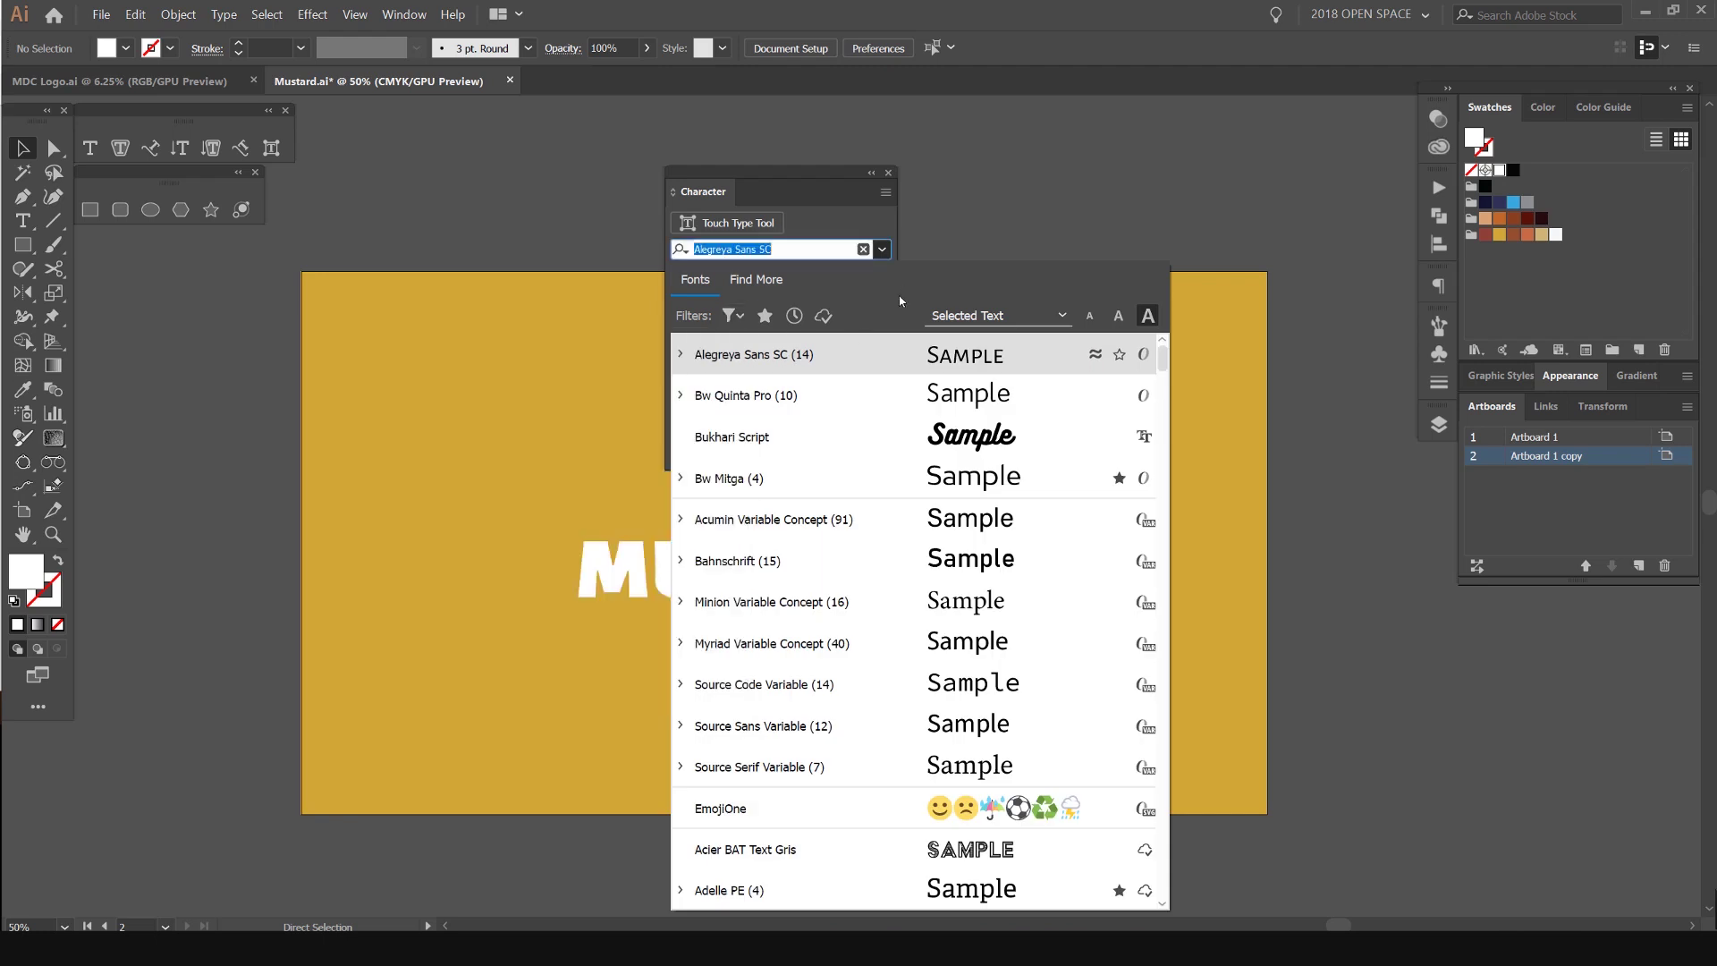
# - Try the Favorites and Recently Added font filters, then turn each off
pyautogui.click(766, 318)
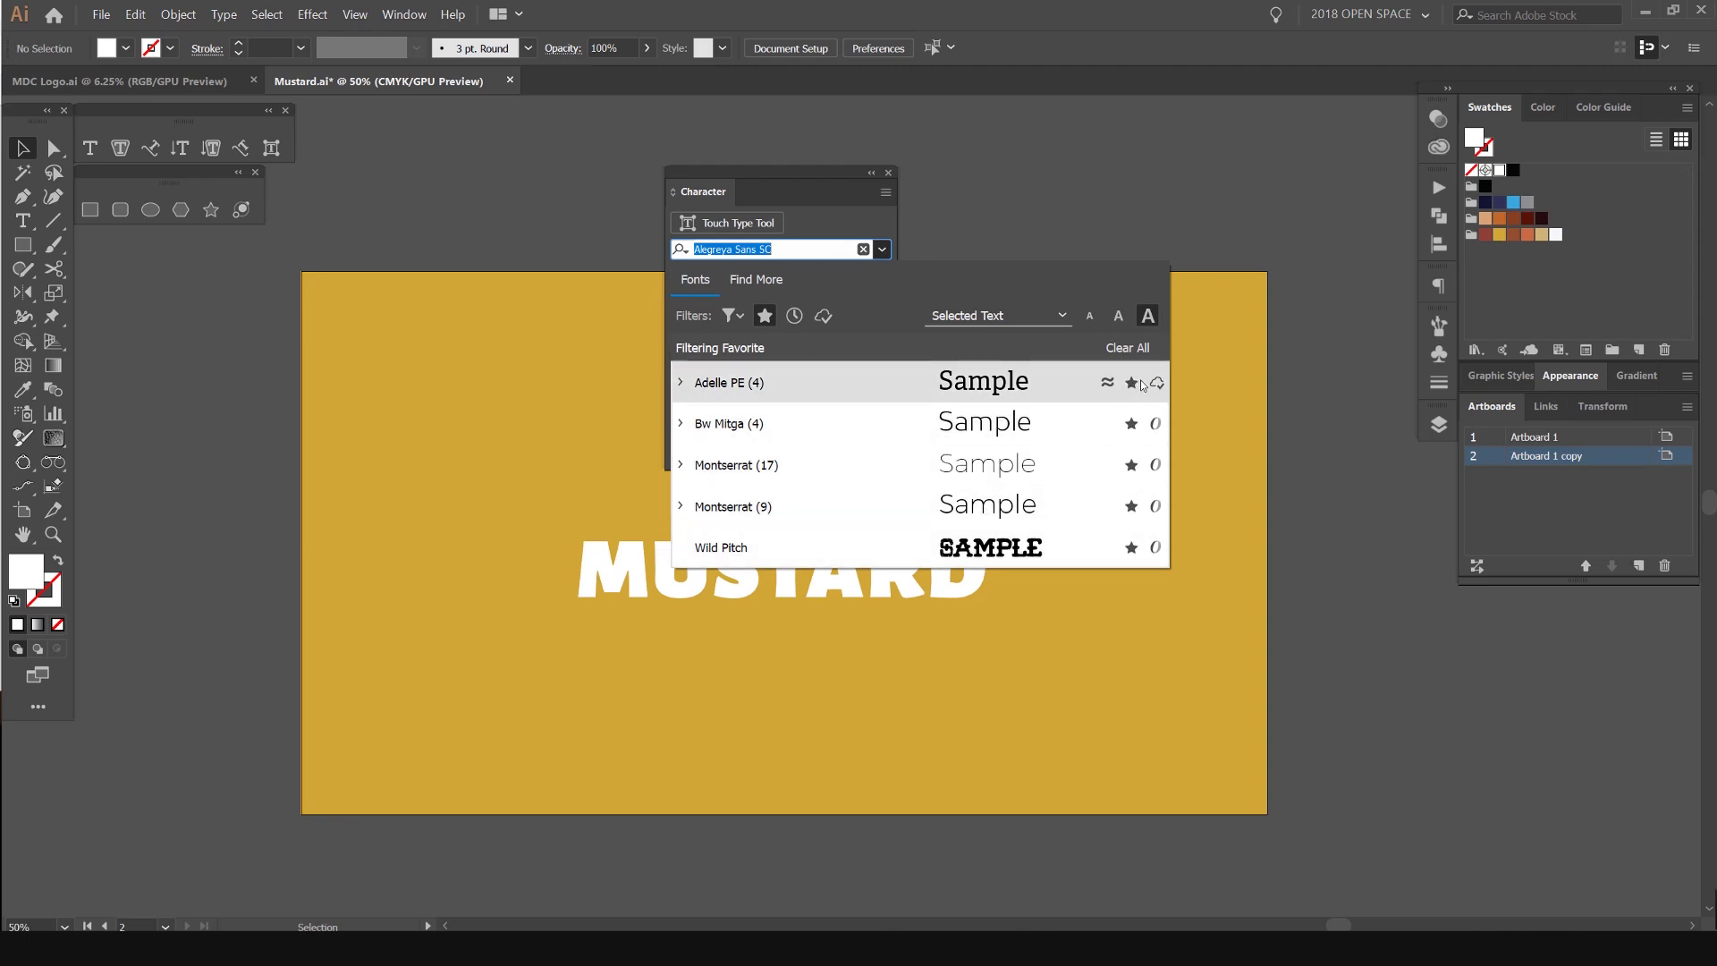
pyautogui.click(766, 316)
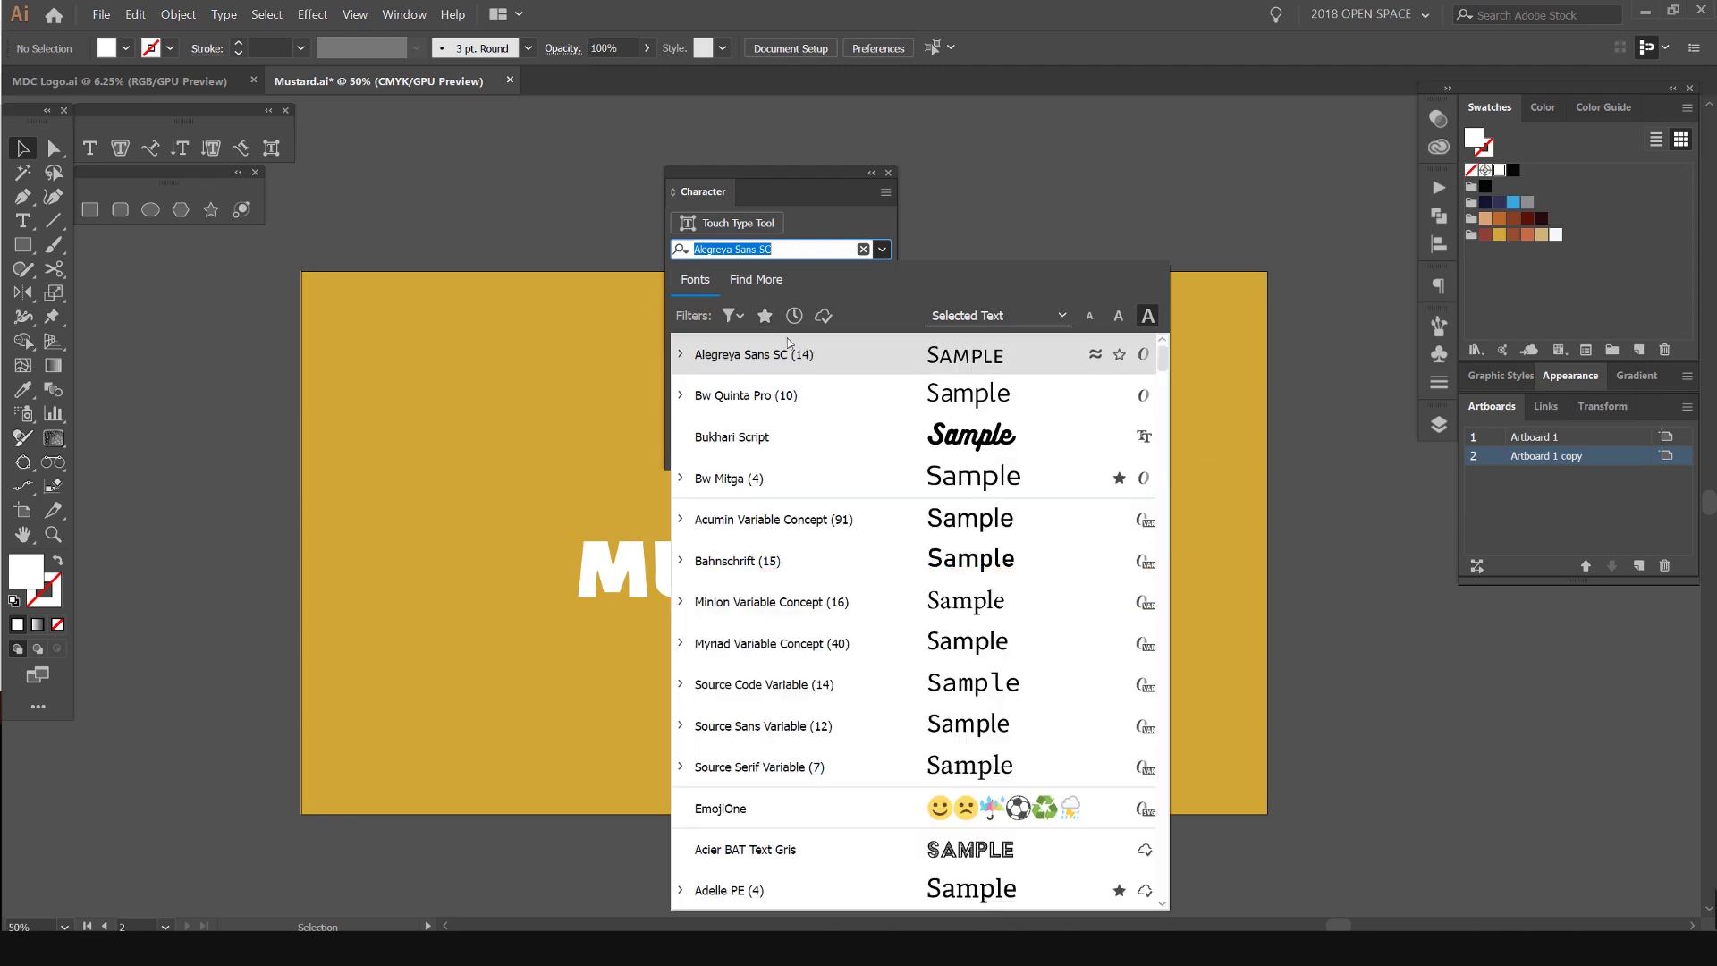
pyautogui.click(795, 316)
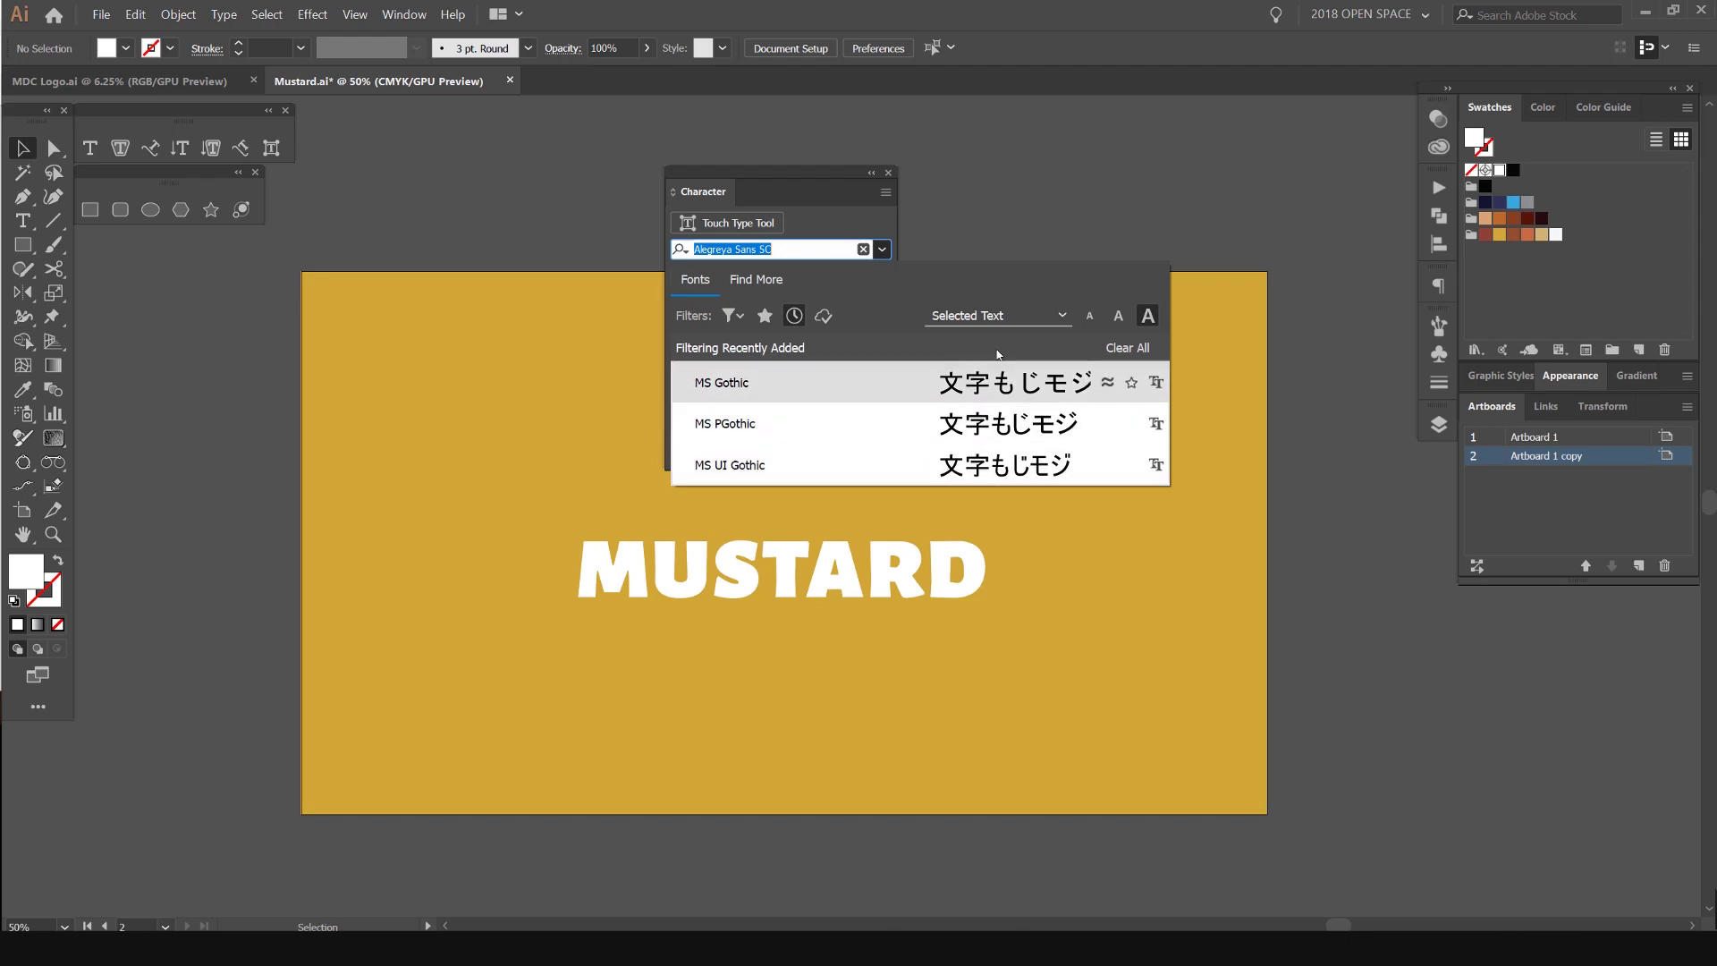
pyautogui.click(823, 315)
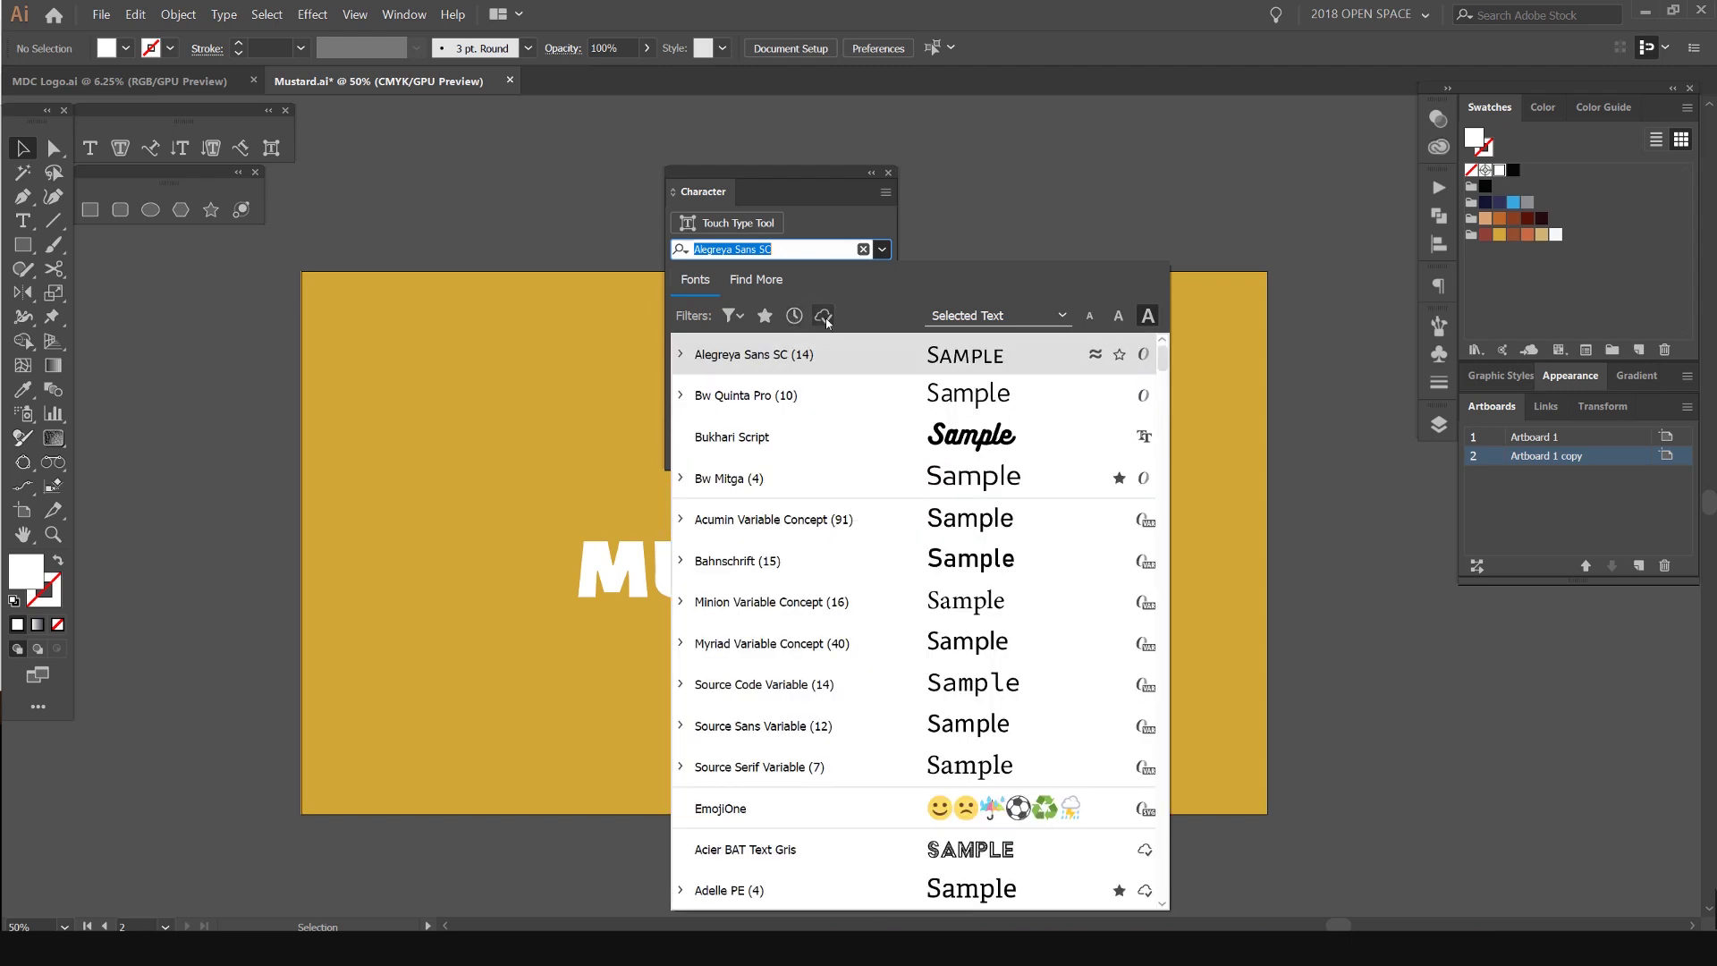
# - Browse only activated Adobe Fonts, then close the list keeping Alegreya Sans SC Black
pyautogui.click(825, 316)
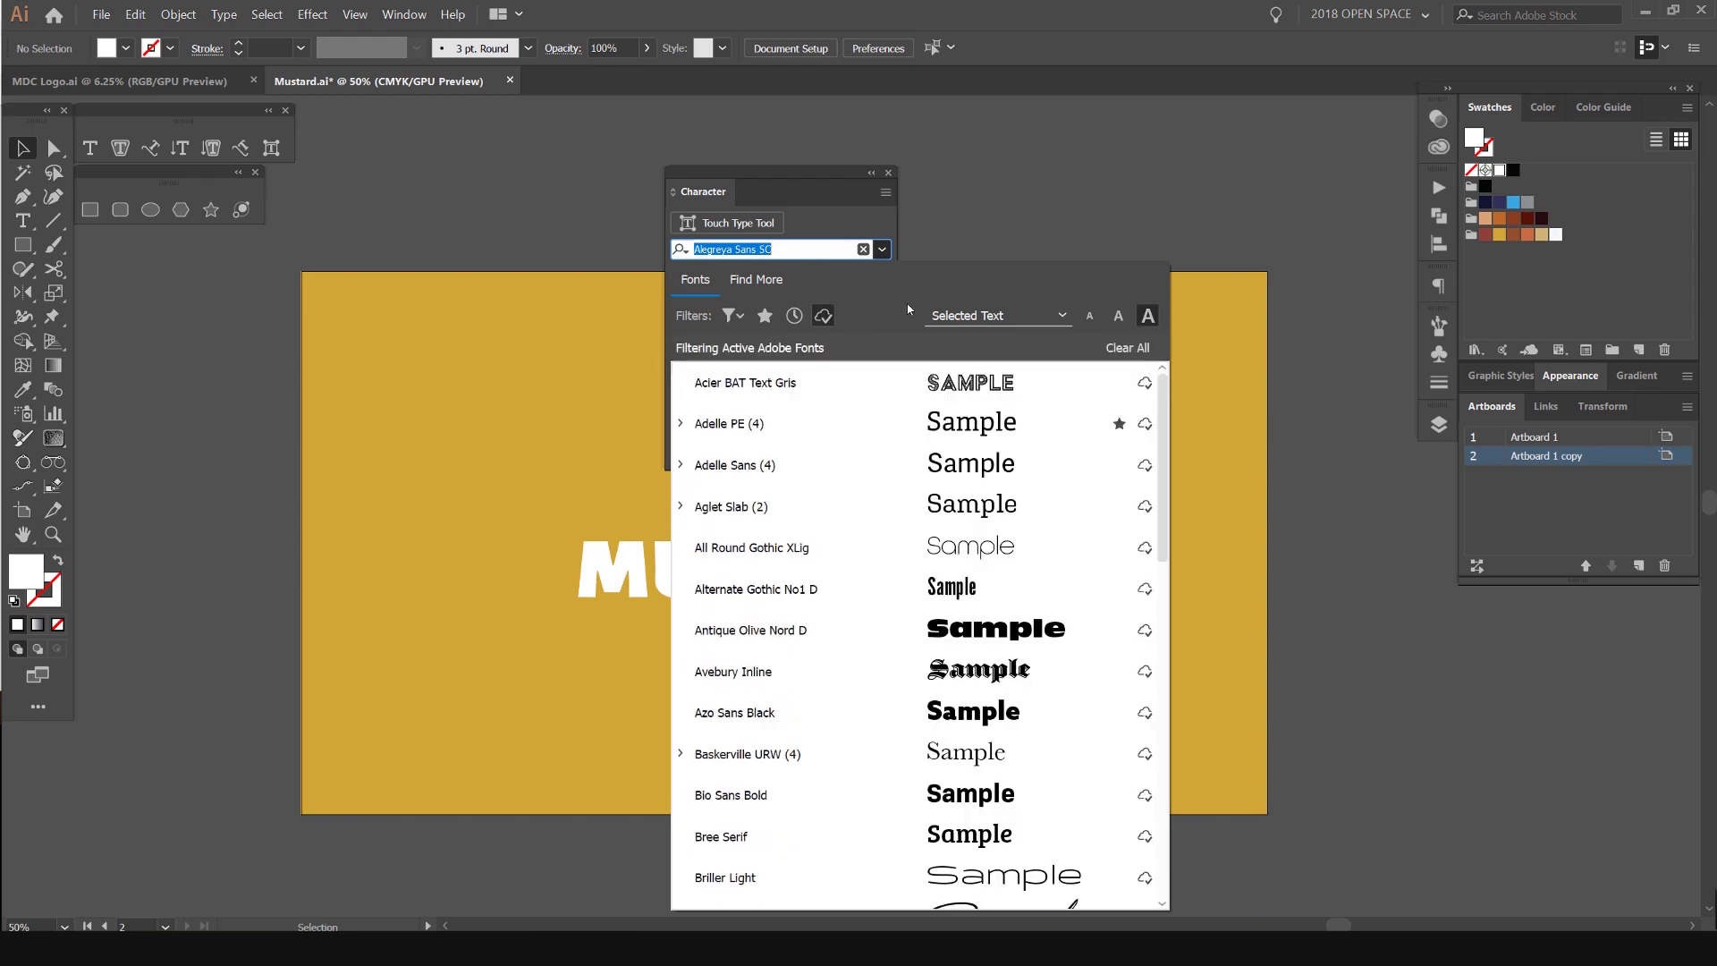
pyautogui.scroll(-10, 1125, 508)
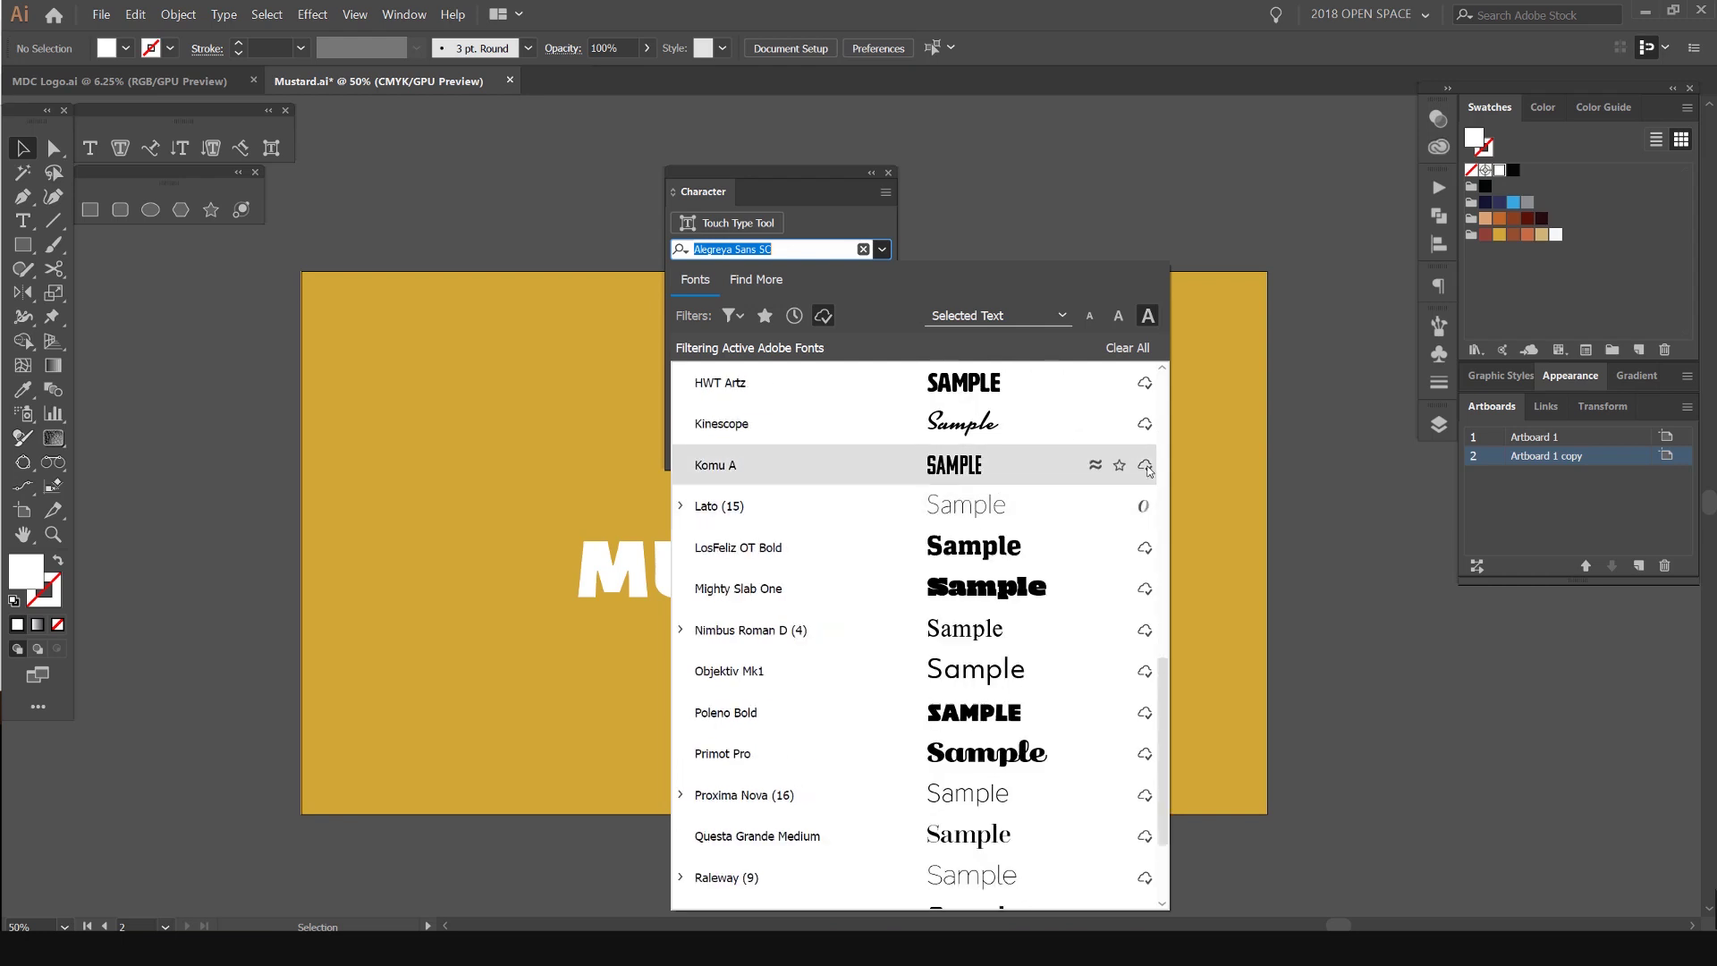
pyautogui.scroll(10, 1073, 385)
pyautogui.scroll(-12, 1003, 481)
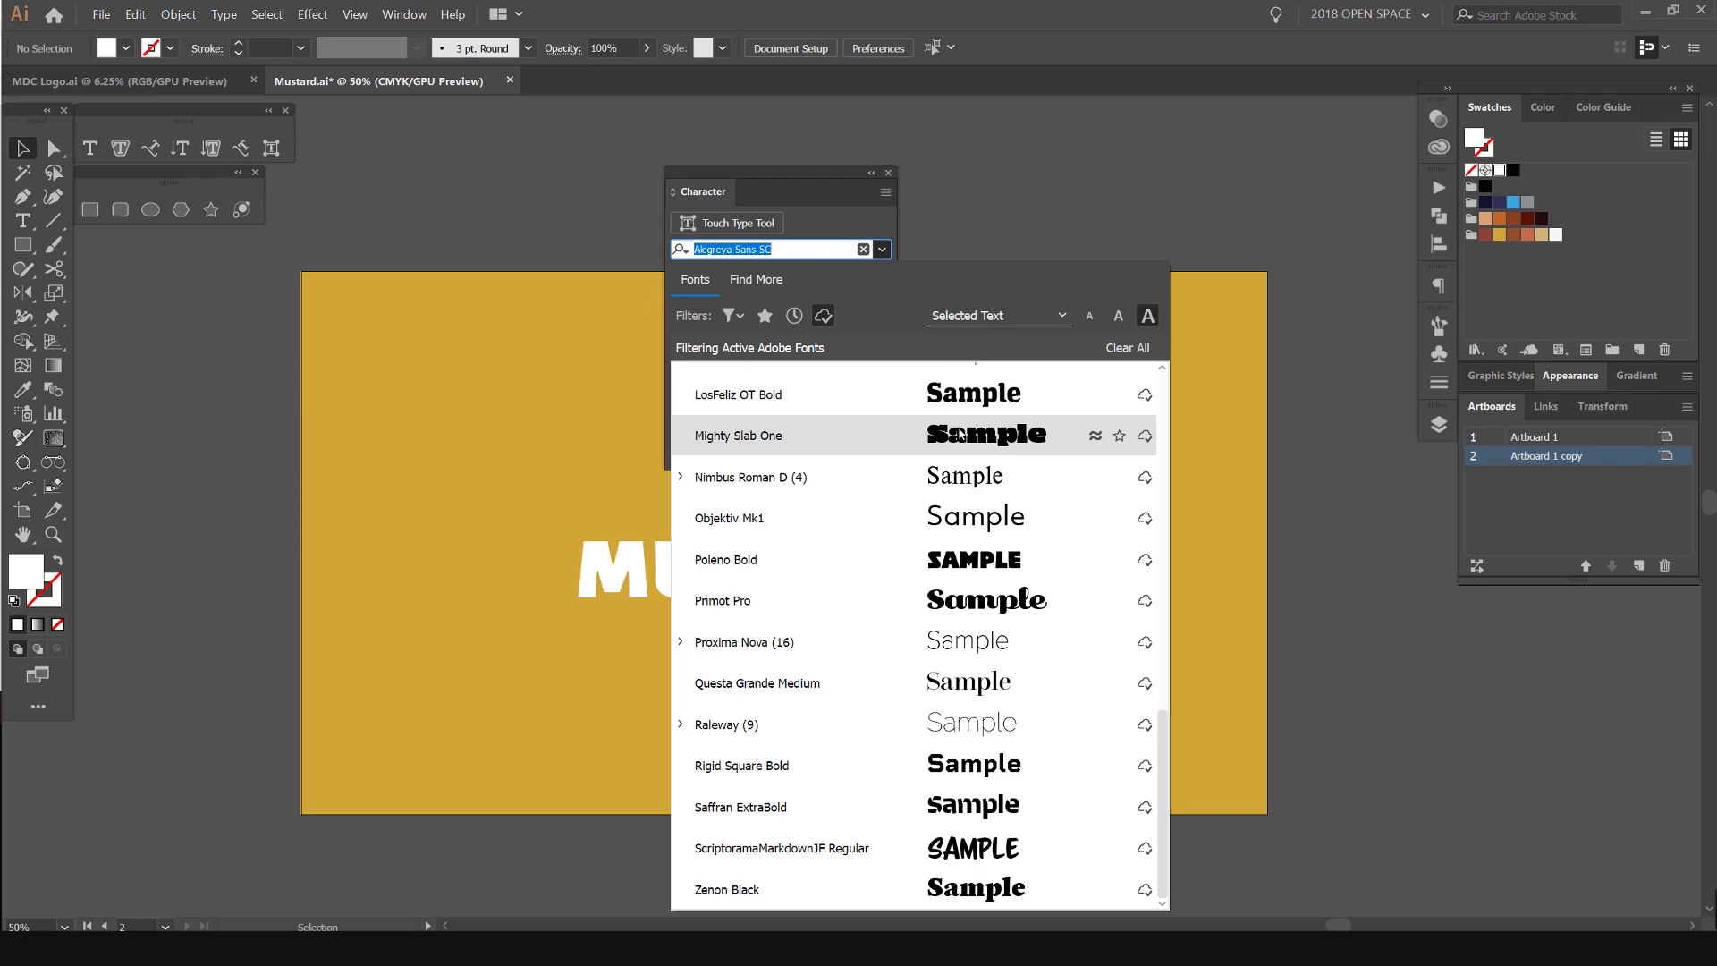
pyautogui.press('Escape')
# - Try Acier BAT Text Gris from the activated fonts on the mustard headline
pyautogui.click(824, 575)
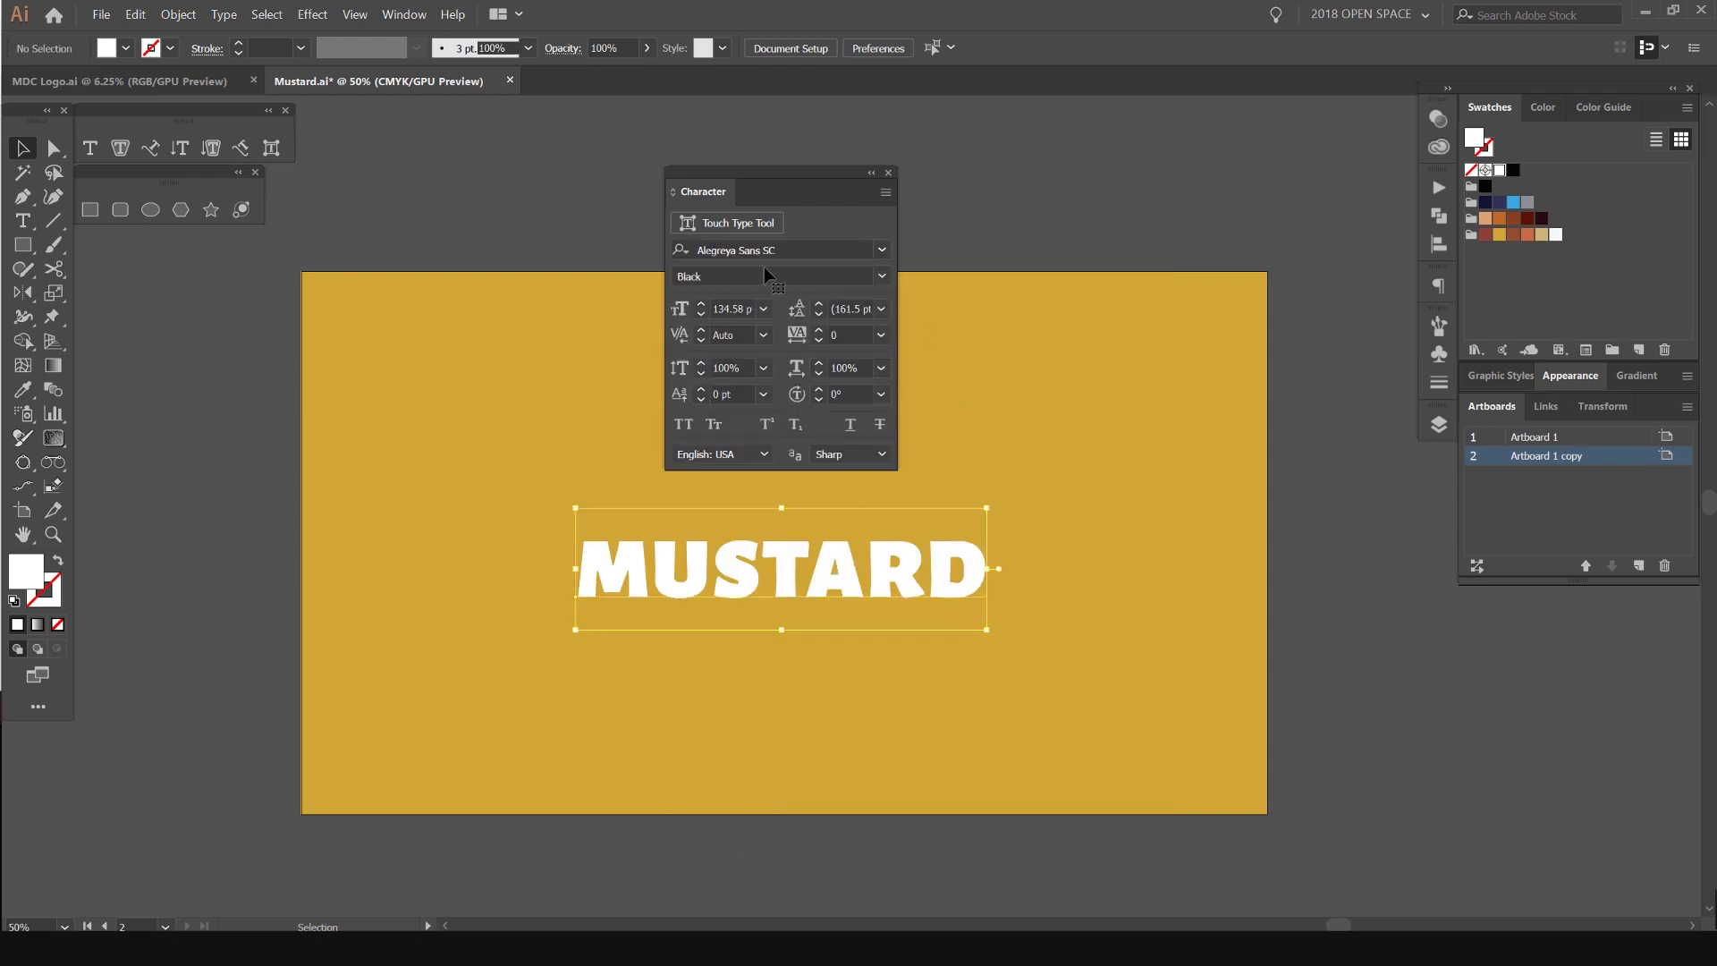
pyautogui.click(864, 248)
pyautogui.click(816, 320)
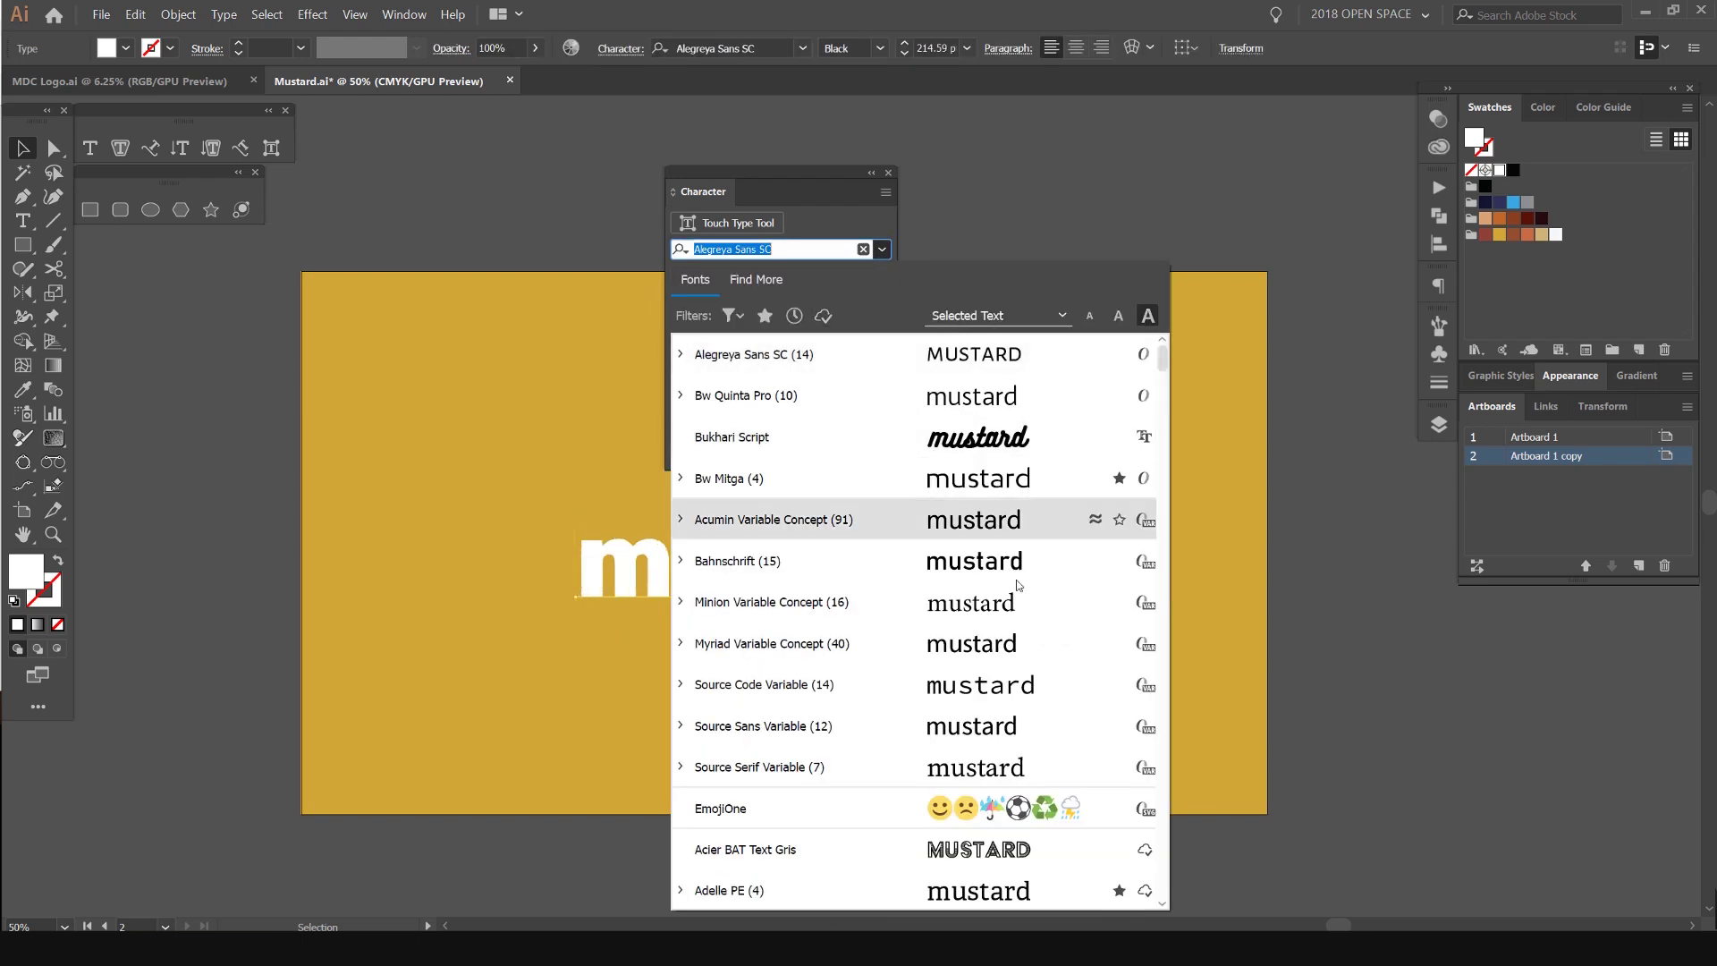
pyautogui.click(821, 316)
pyautogui.click(1017, 391)
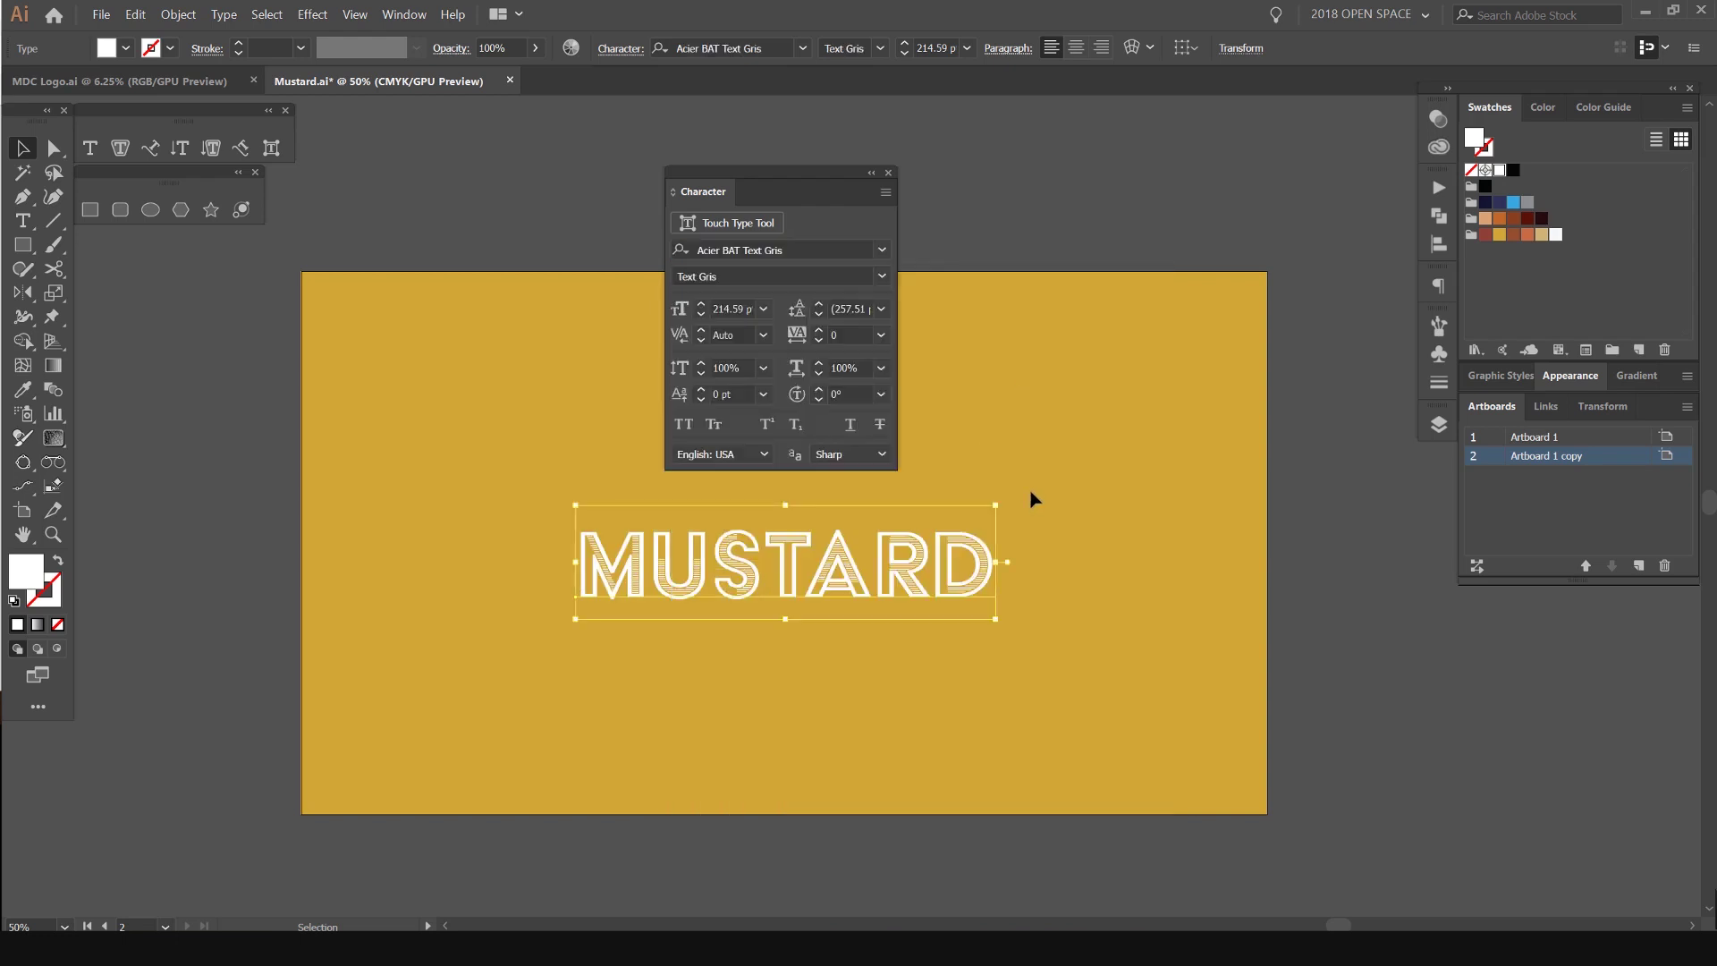
# - Set the mustard headline in Mighty Slab One instead
pyautogui.click(1210, 582)
pyautogui.click(787, 563)
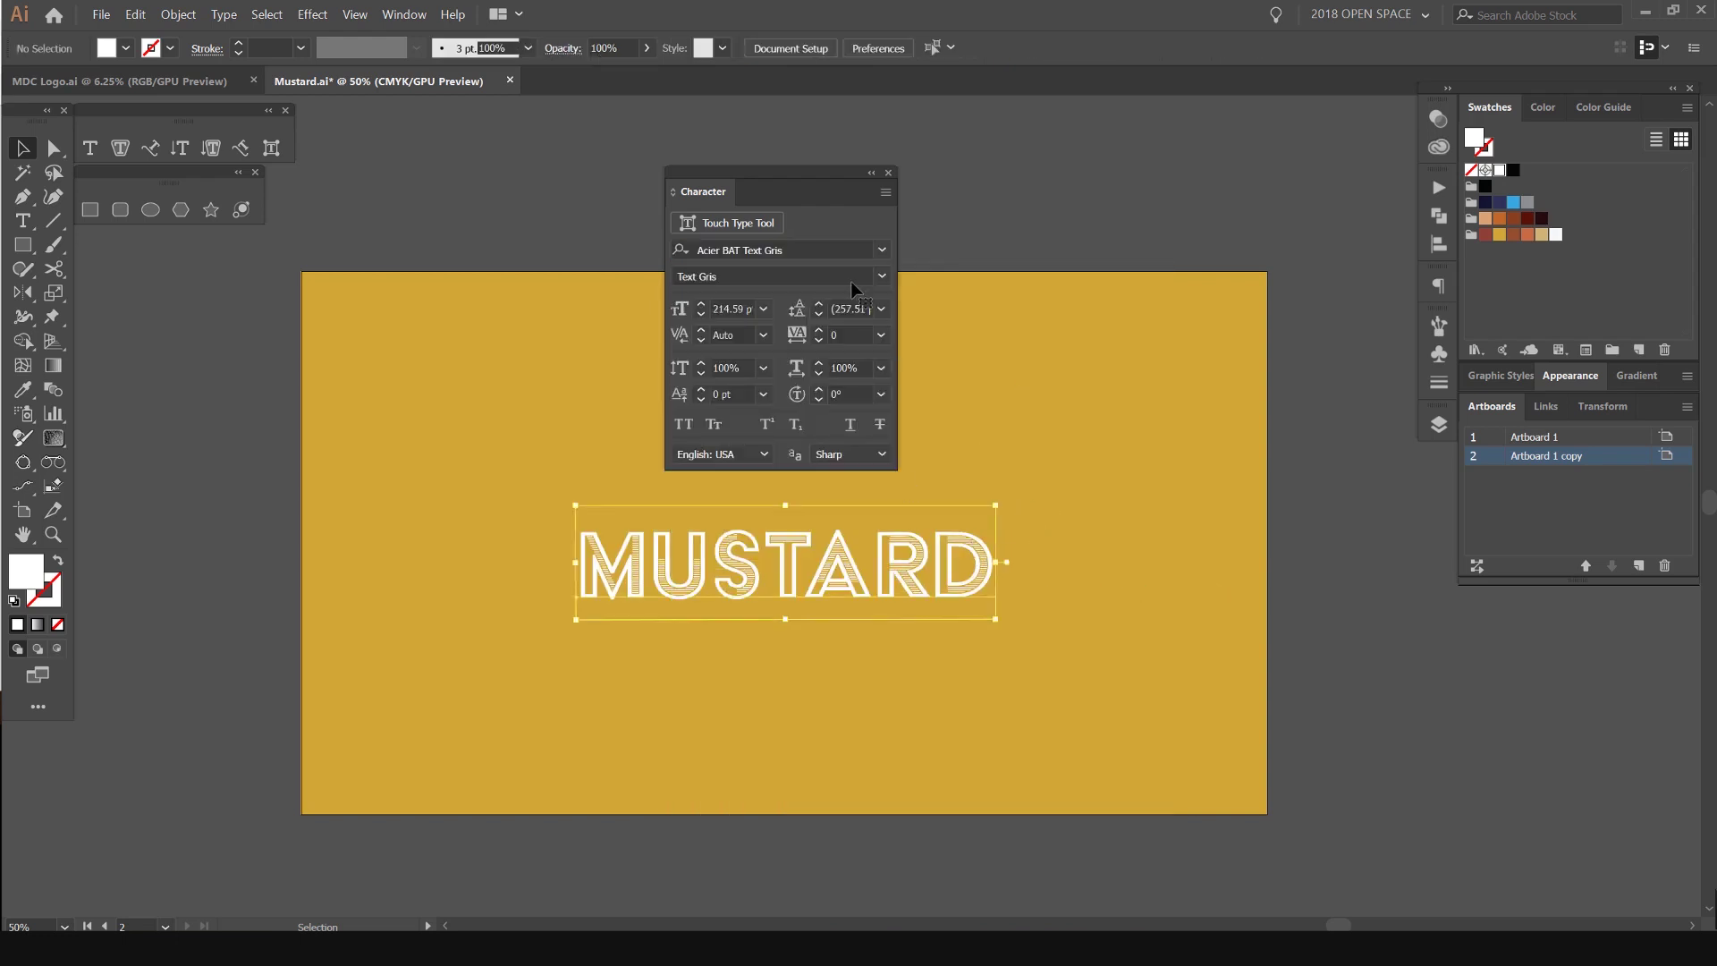
pyautogui.click(769, 249)
pyautogui.scroll(-10, 1034, 609)
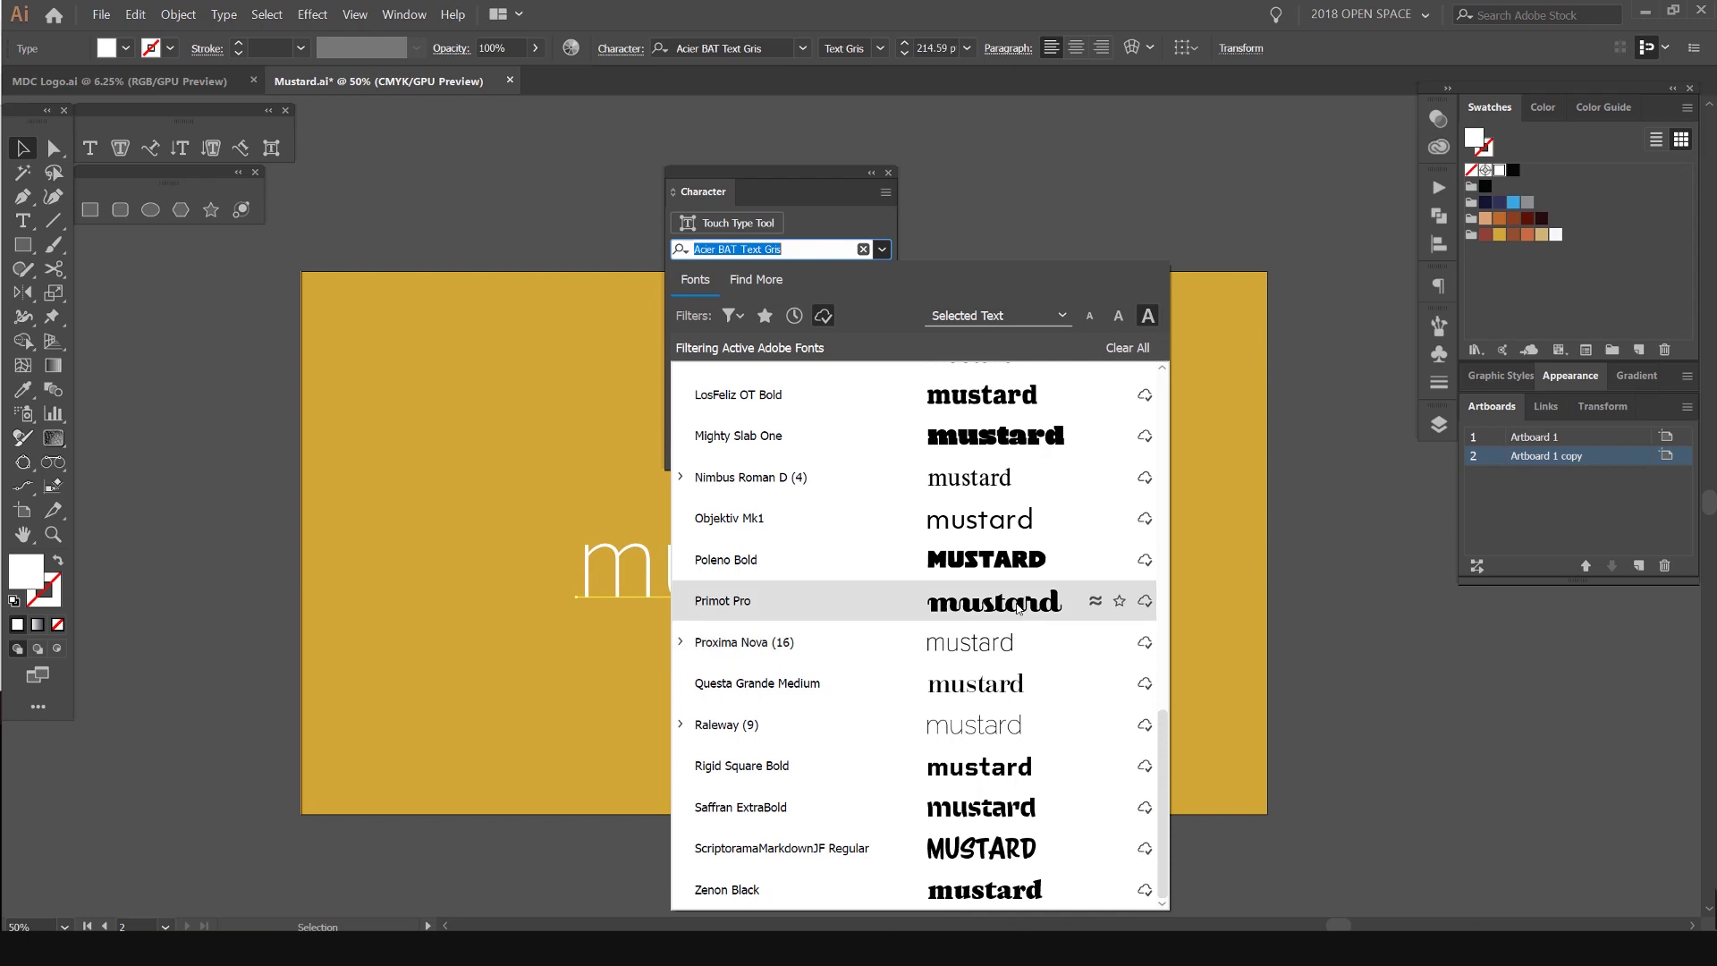
pyautogui.click(1037, 439)
# - Shift the headline left on the artboard and settle its tracking at 20
pyautogui.moveTo(1087, 577); pyautogui.dragTo(1028, 575)
pyautogui.hotkey('alt', 'Right')
pyautogui.hotkey('alt', 'Right')
pyautogui.hotkey('alt', 'Right')
pyautogui.hotkey('alt', 'Right')
pyautogui.hotkey('alt', 'Right')
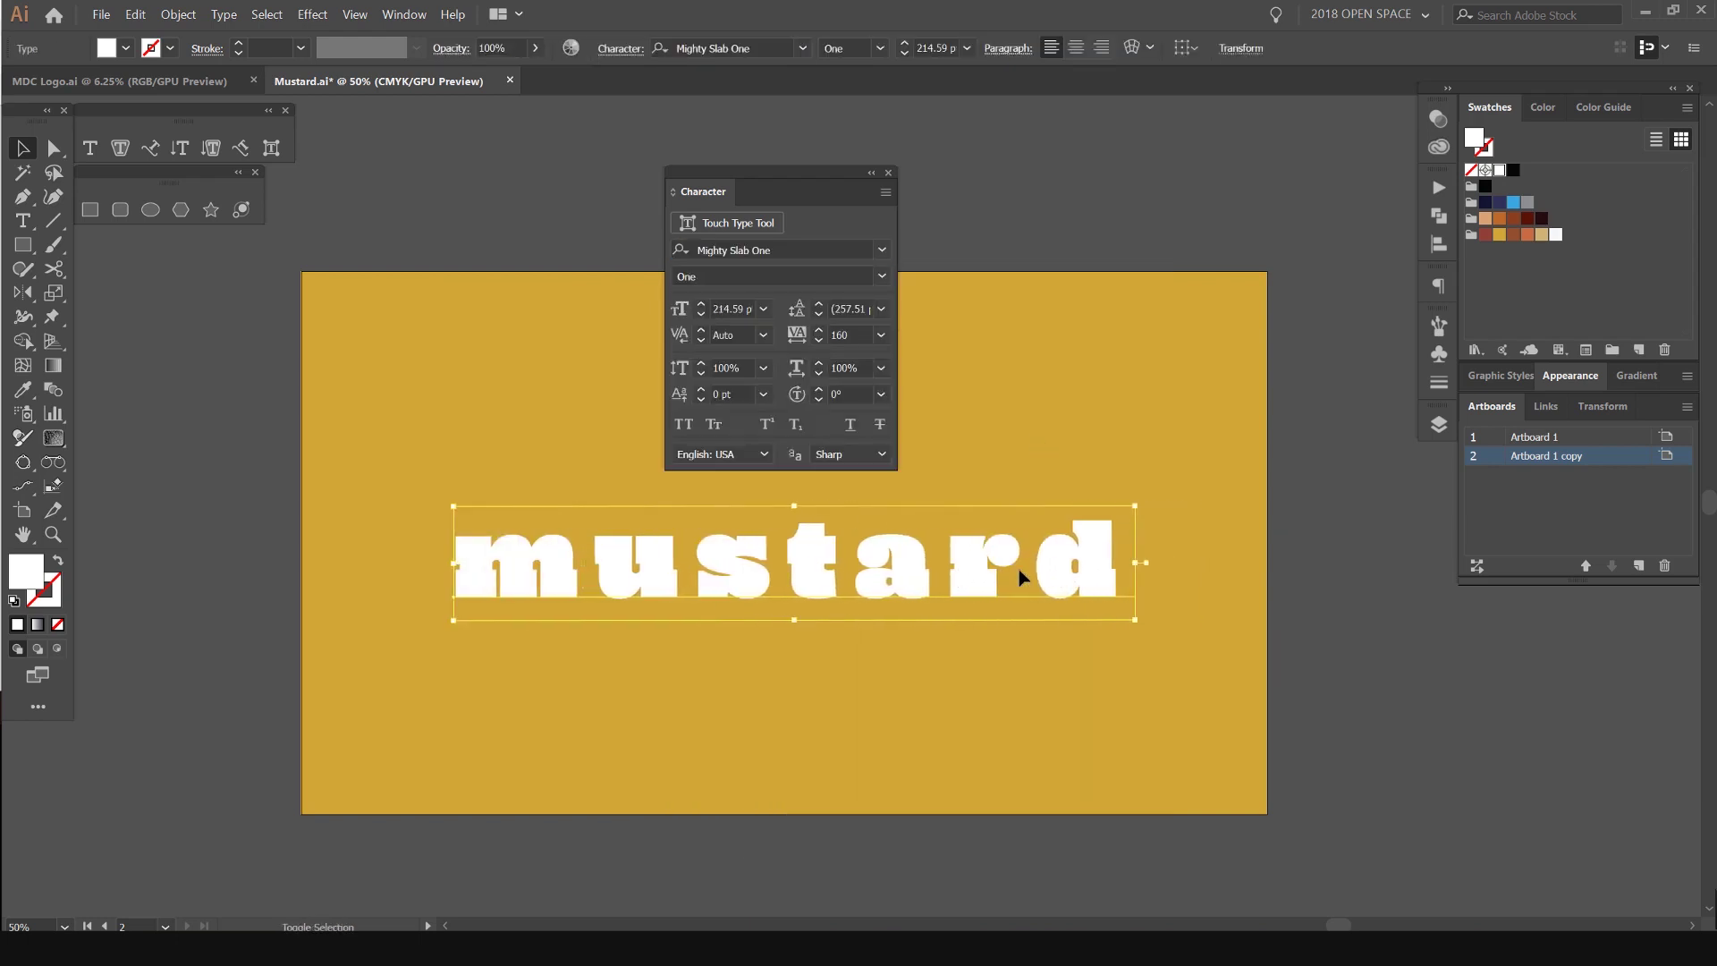
pyautogui.hotkey('alt', 'Left')
pyautogui.hotkey('alt', 'Left')
pyautogui.hotkey('alt', 'Left')
pyautogui.hotkey('alt', 'Left')
pyautogui.hotkey('alt', 'Left')
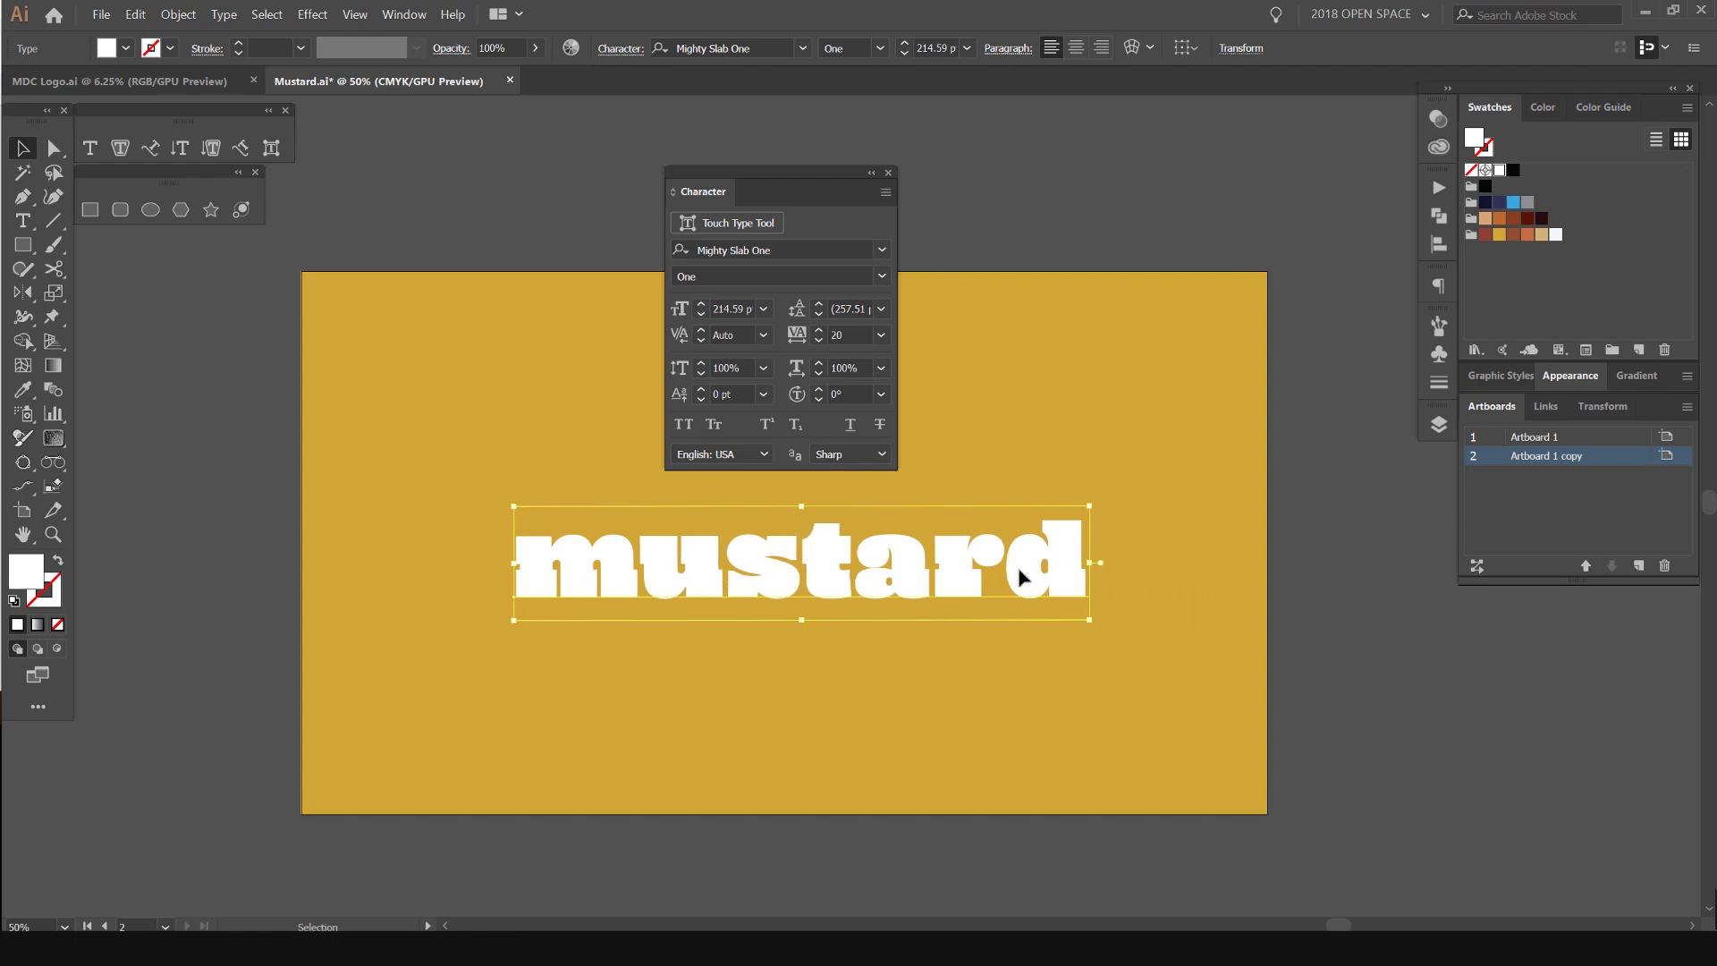
pyautogui.moveTo(982, 567); pyautogui.dragTo(970, 568)
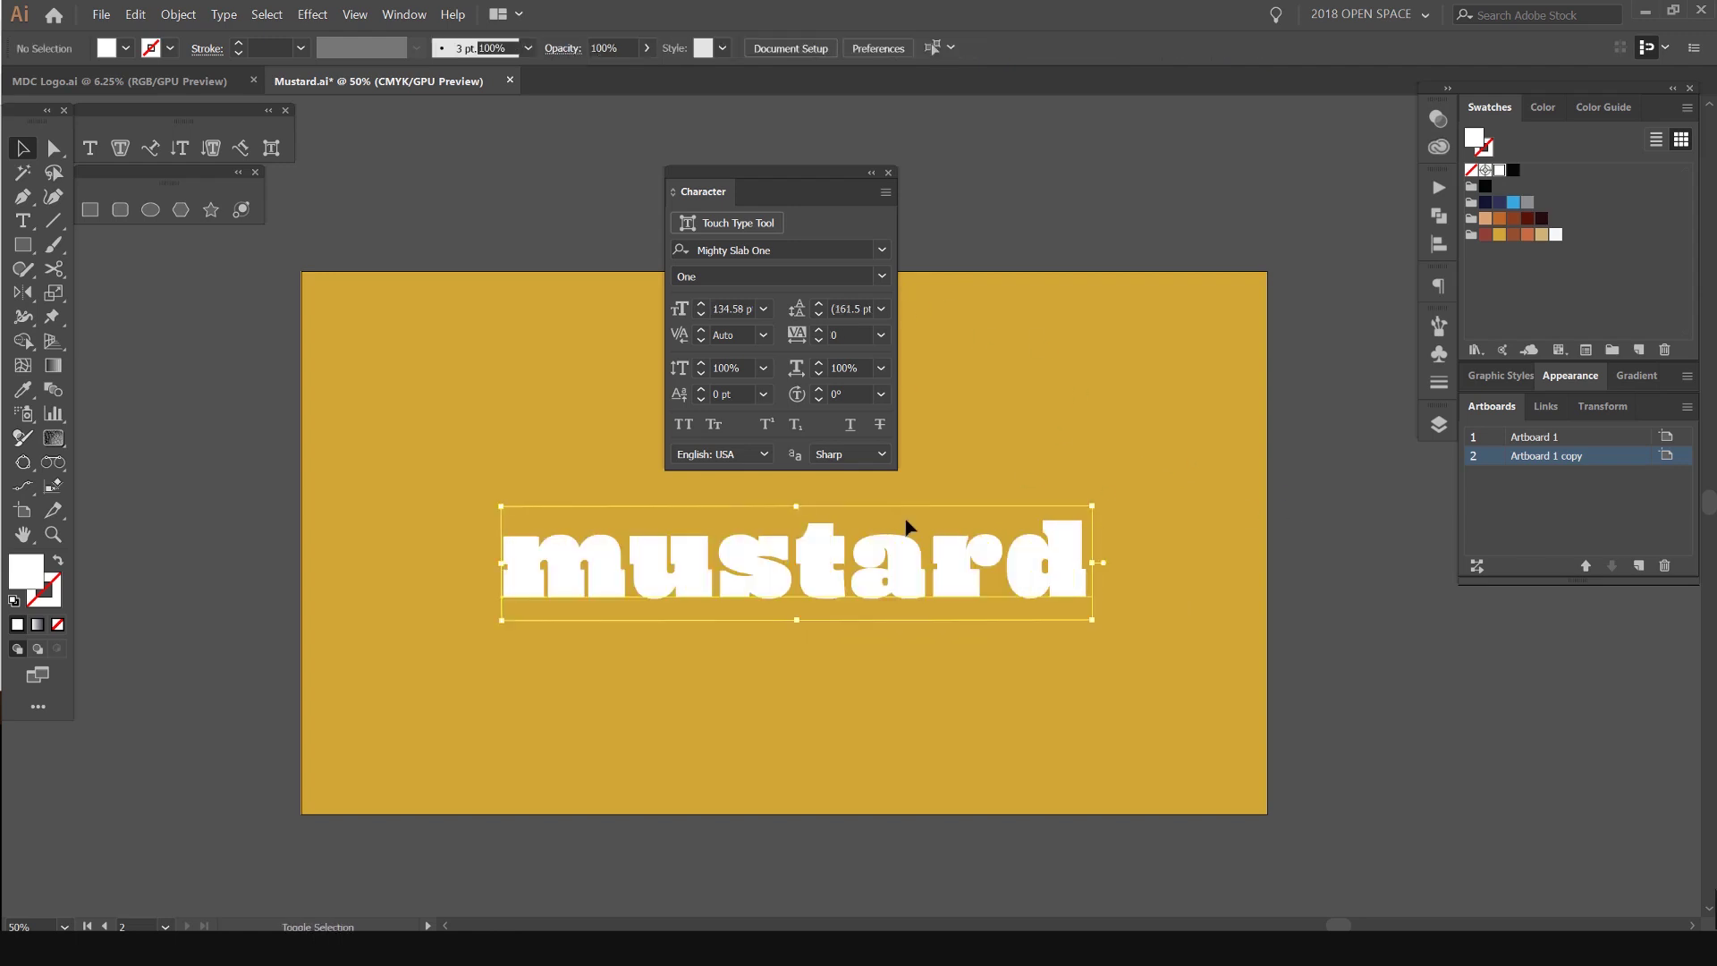
pyautogui.hotkey('ctrl', 'alt', 'shift', 'm')
pyautogui.hotkey('alt', 'Down')
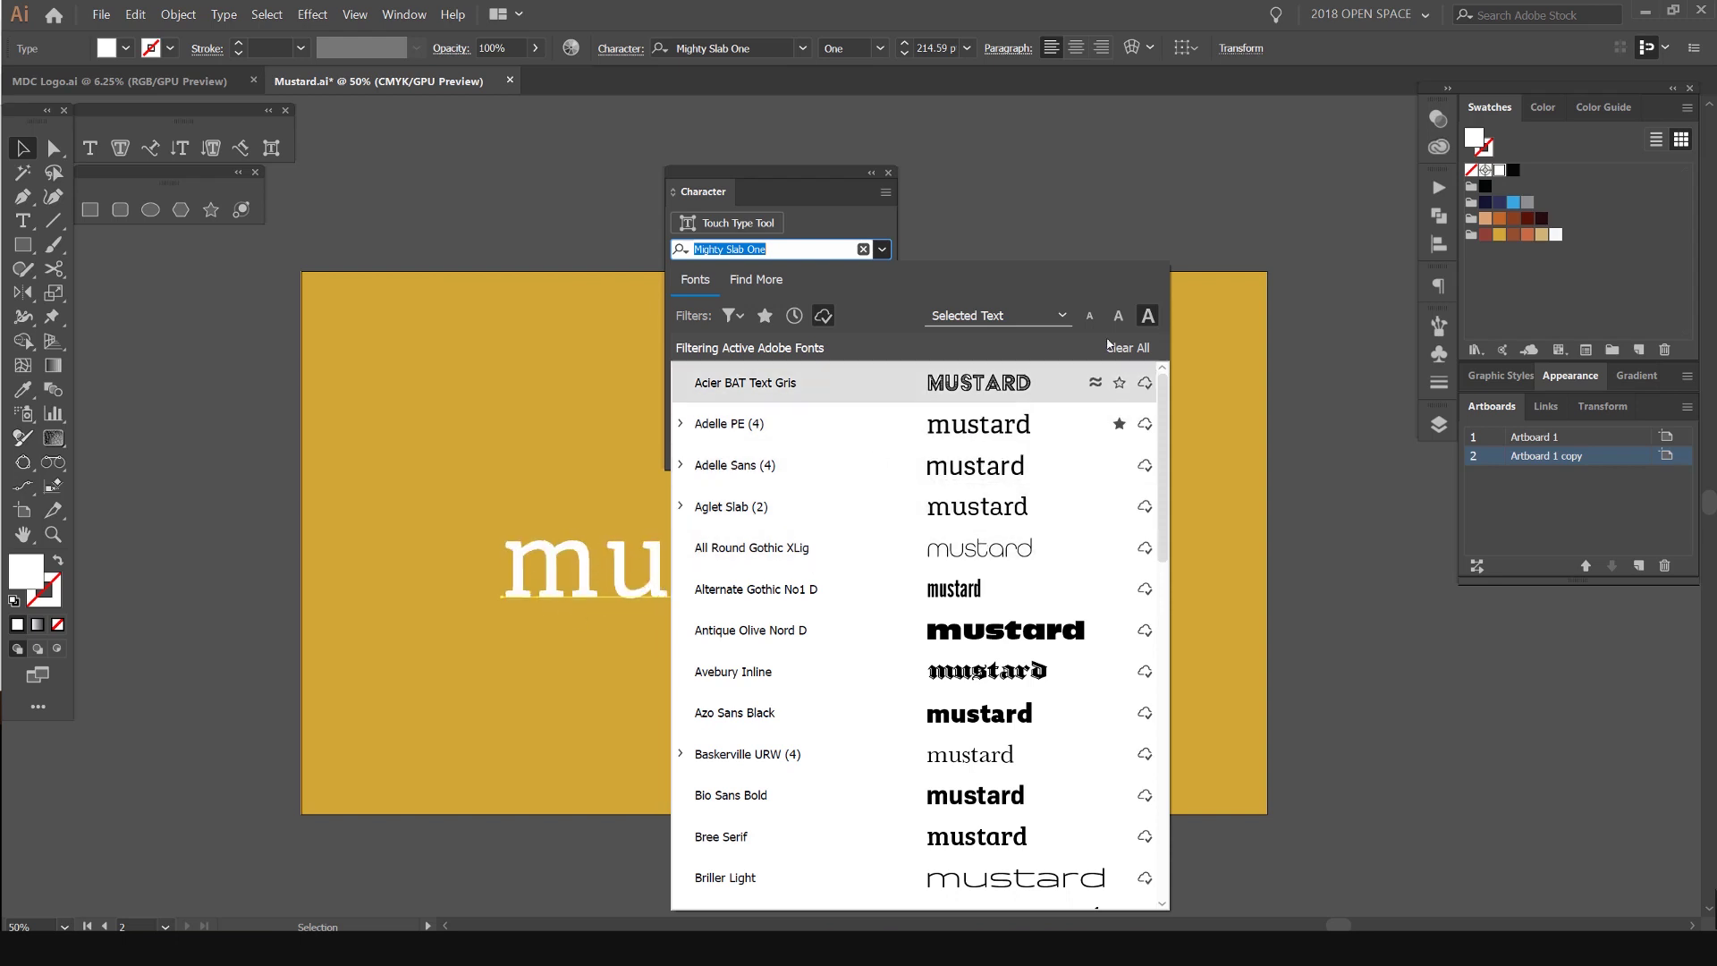
pyautogui.click(1065, 318)
pyautogui.click(985, 367)
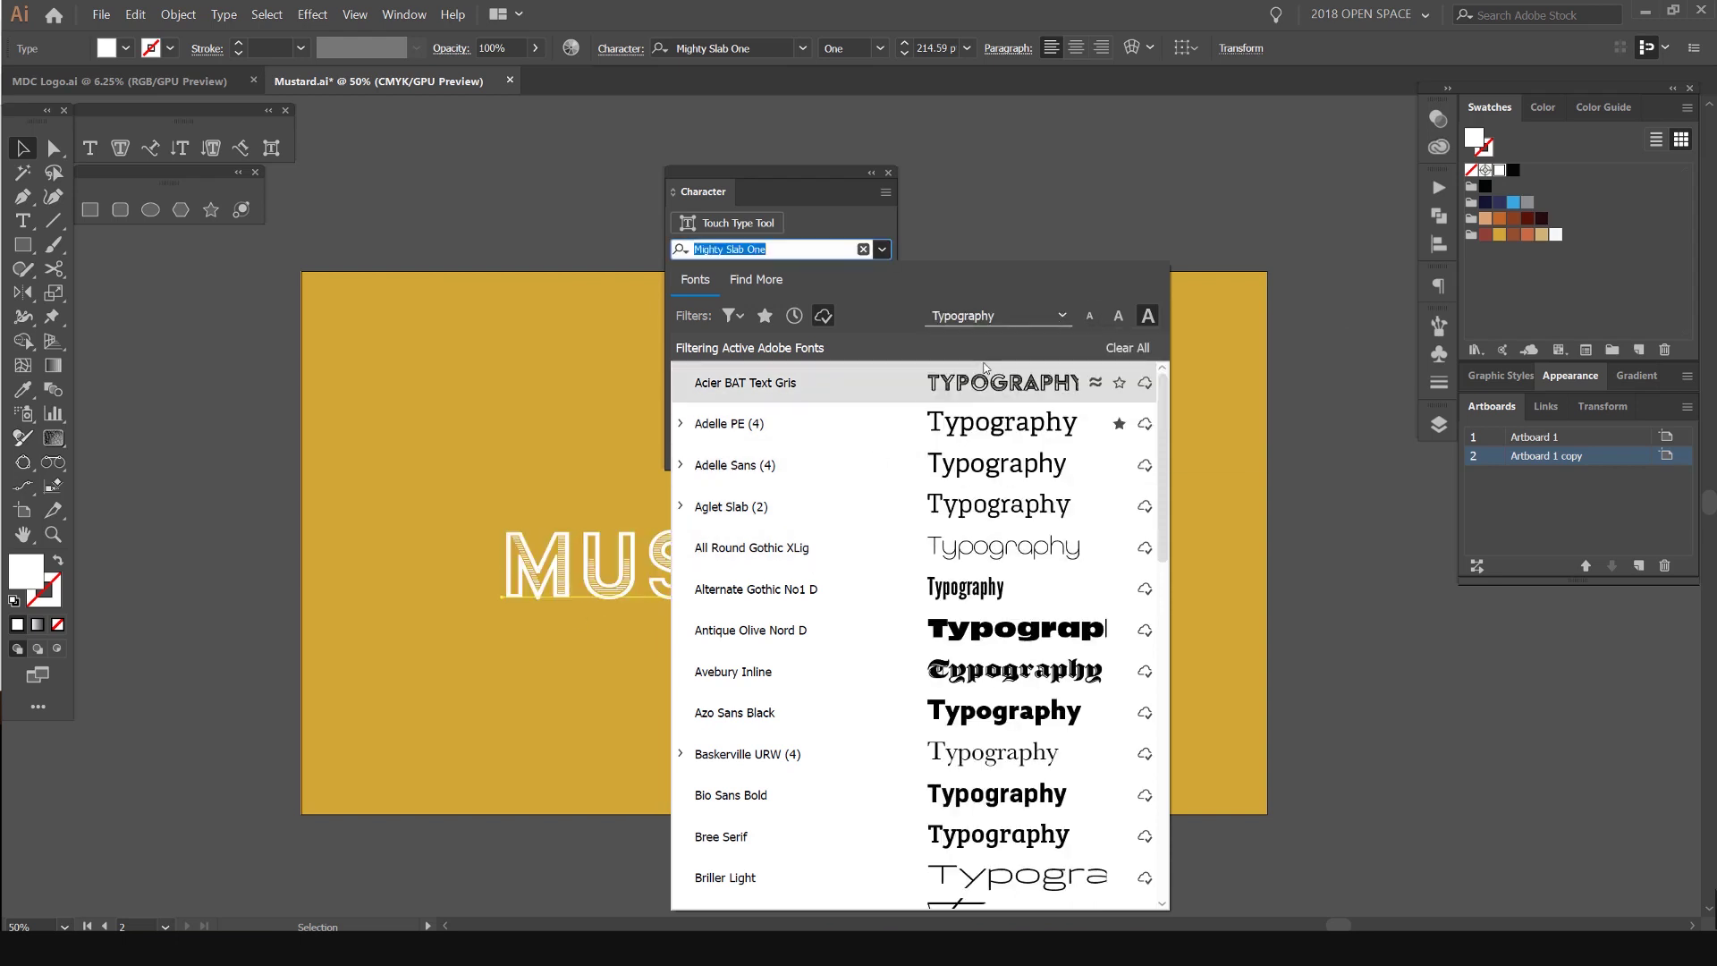
pyautogui.scroll(-5, 984, 444)
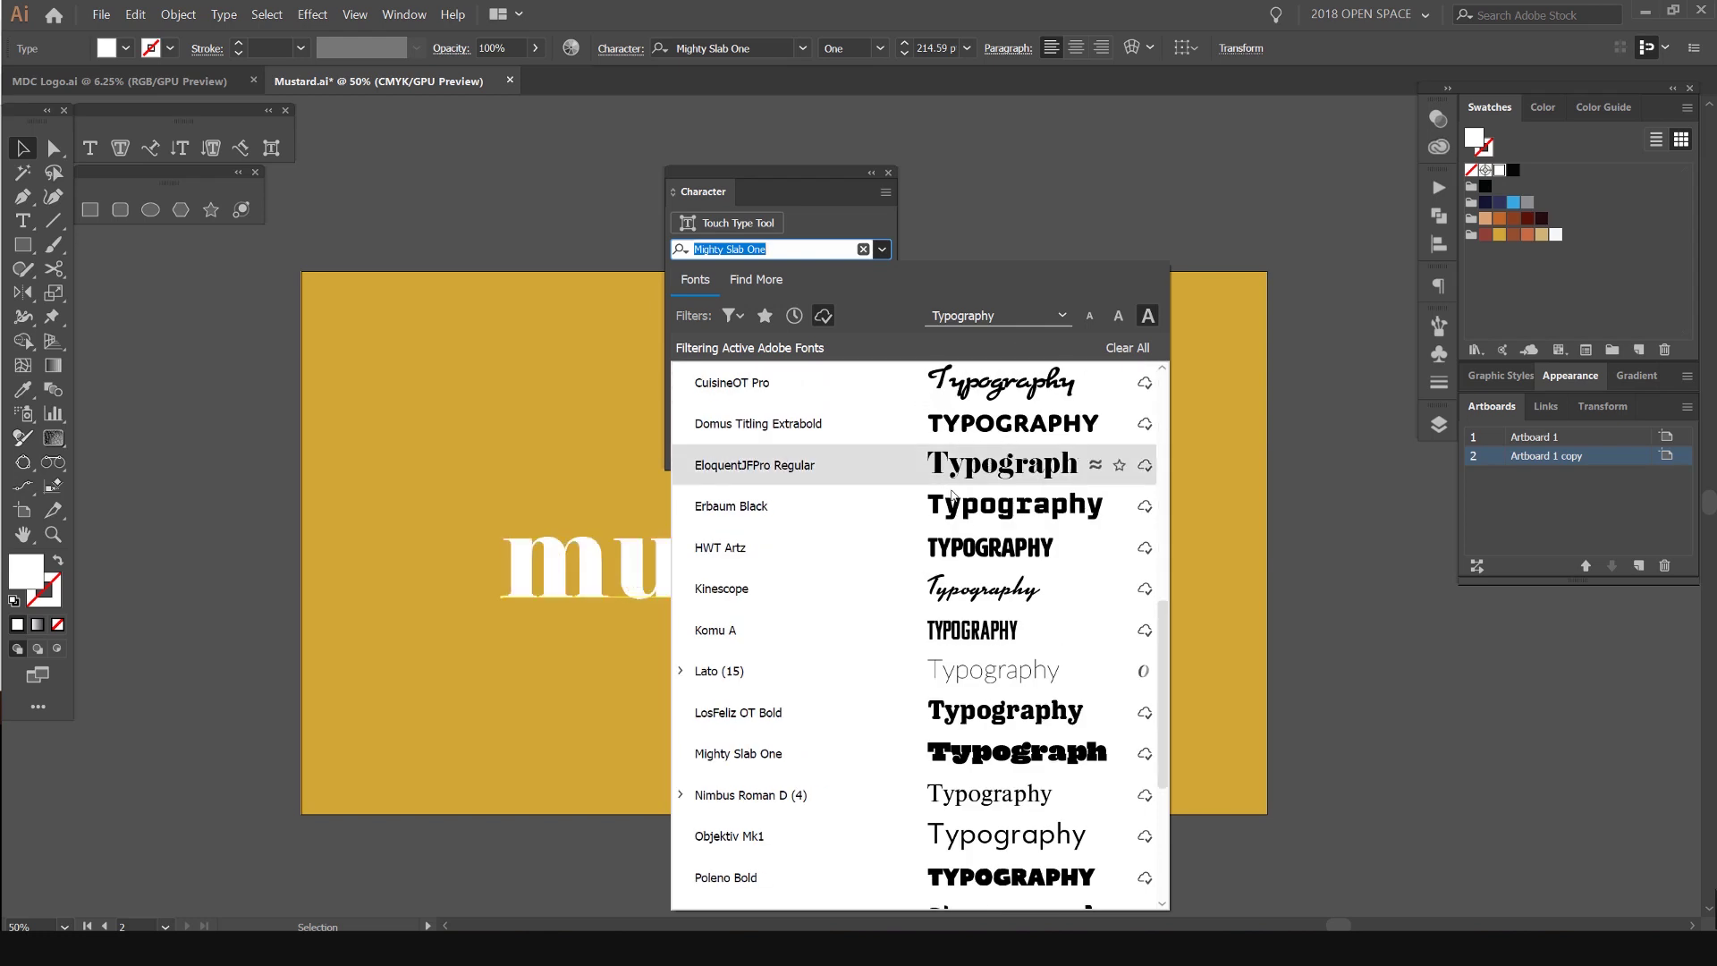
pyautogui.click(1062, 316)
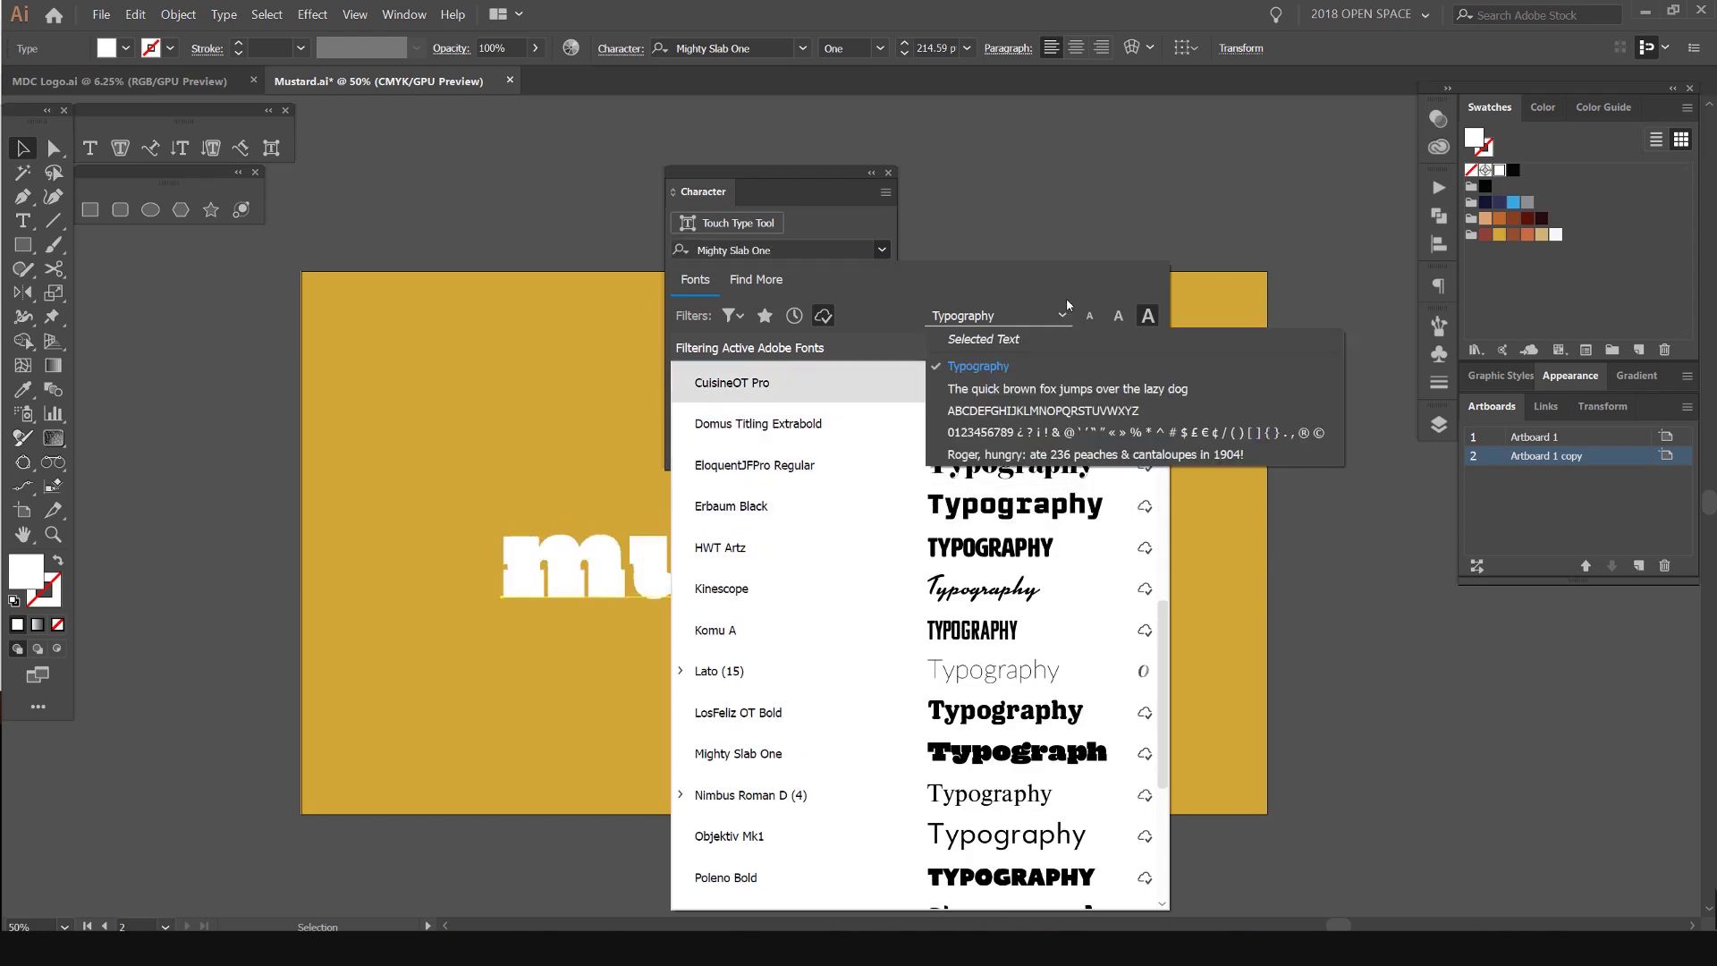
pyautogui.click(1038, 388)
pyautogui.scroll(-3, 1032, 517)
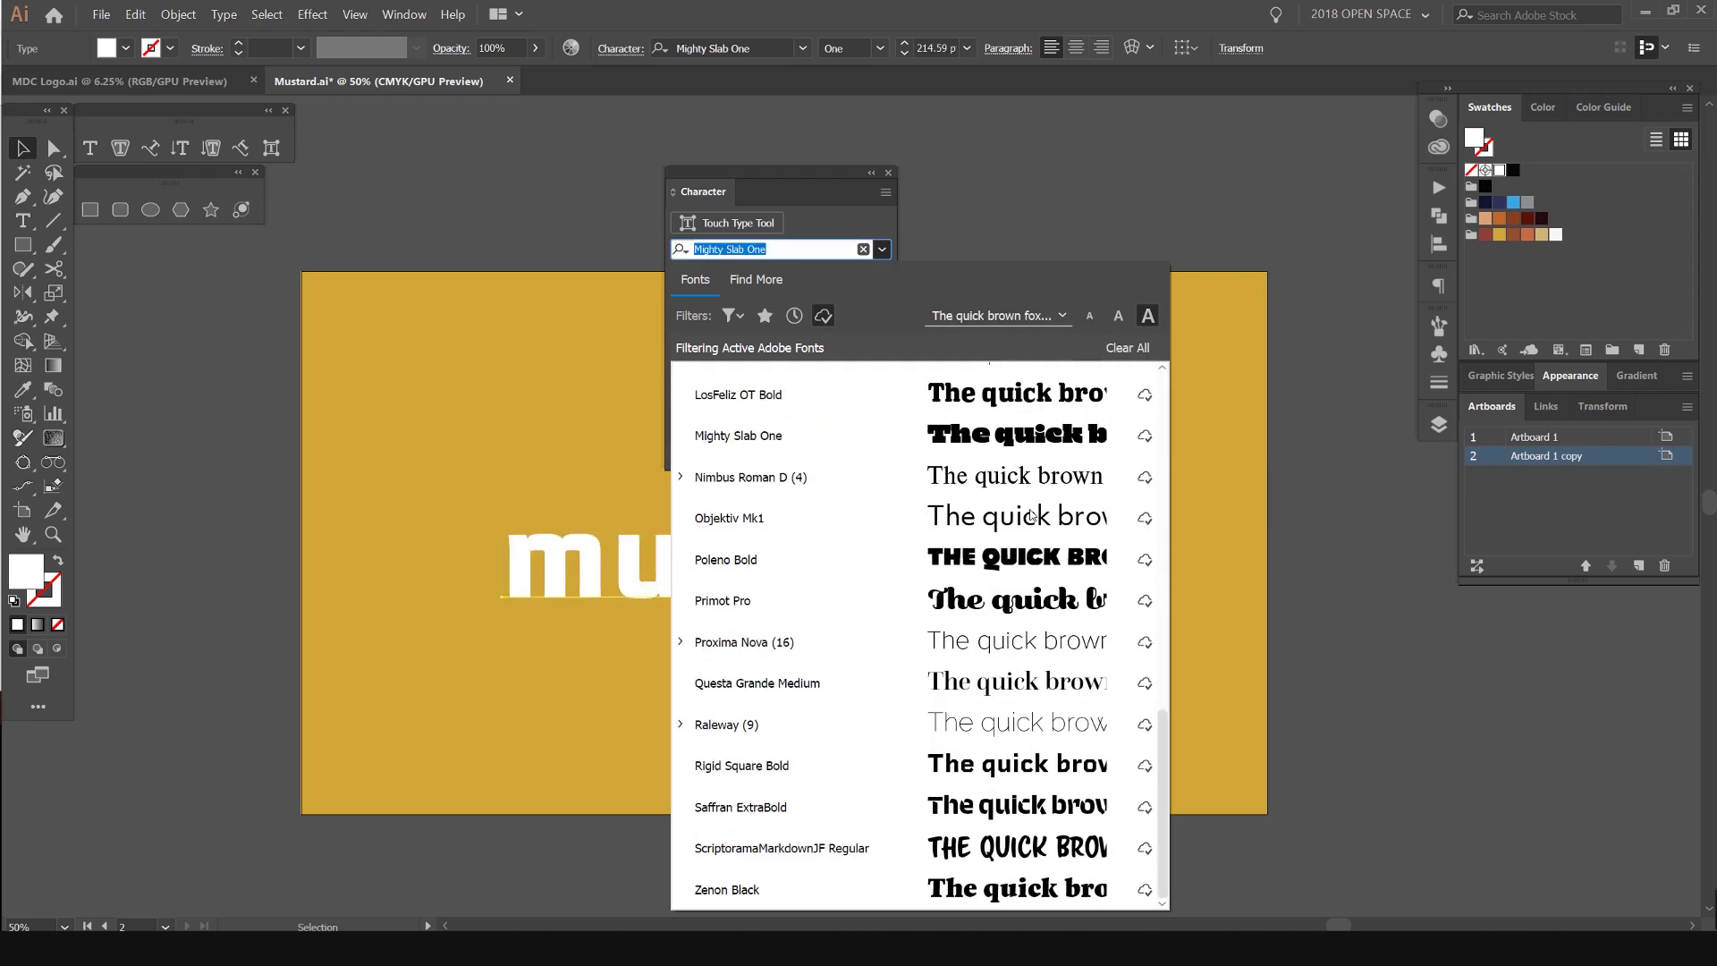
pyautogui.scroll(-2, 1000, 319)
pyautogui.click(1007, 318)
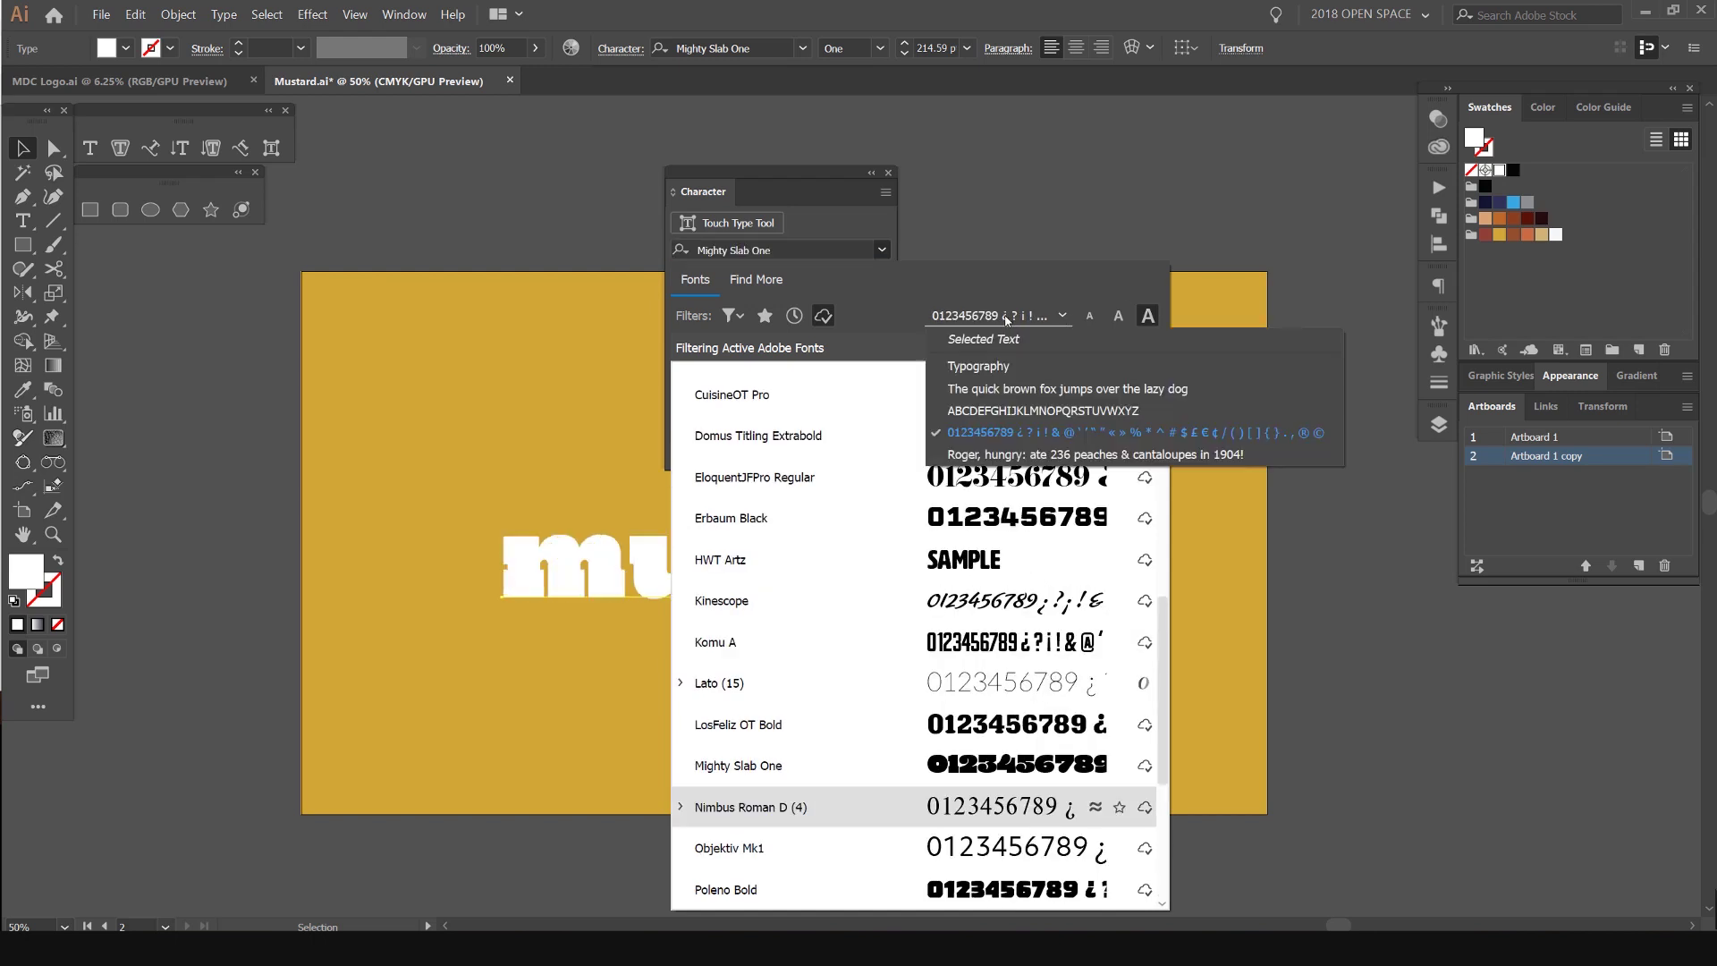
pyautogui.click(1009, 388)
pyautogui.scroll(-3, 1009, 538)
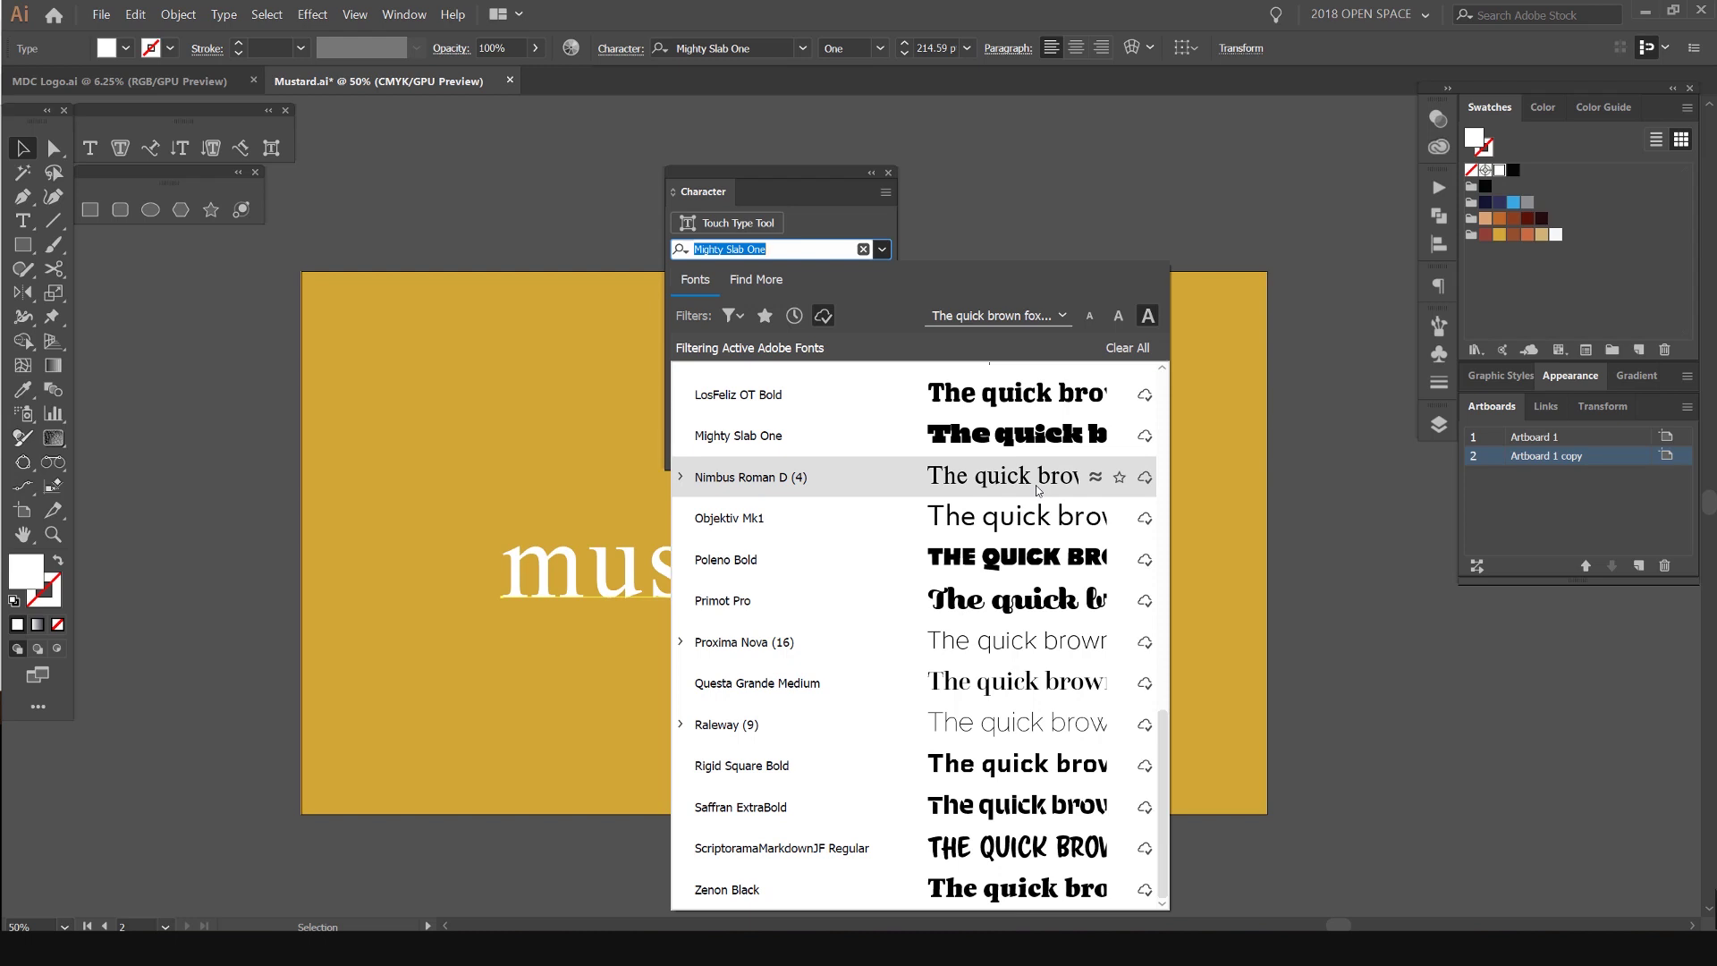
pyautogui.scroll(8, 1036, 485)
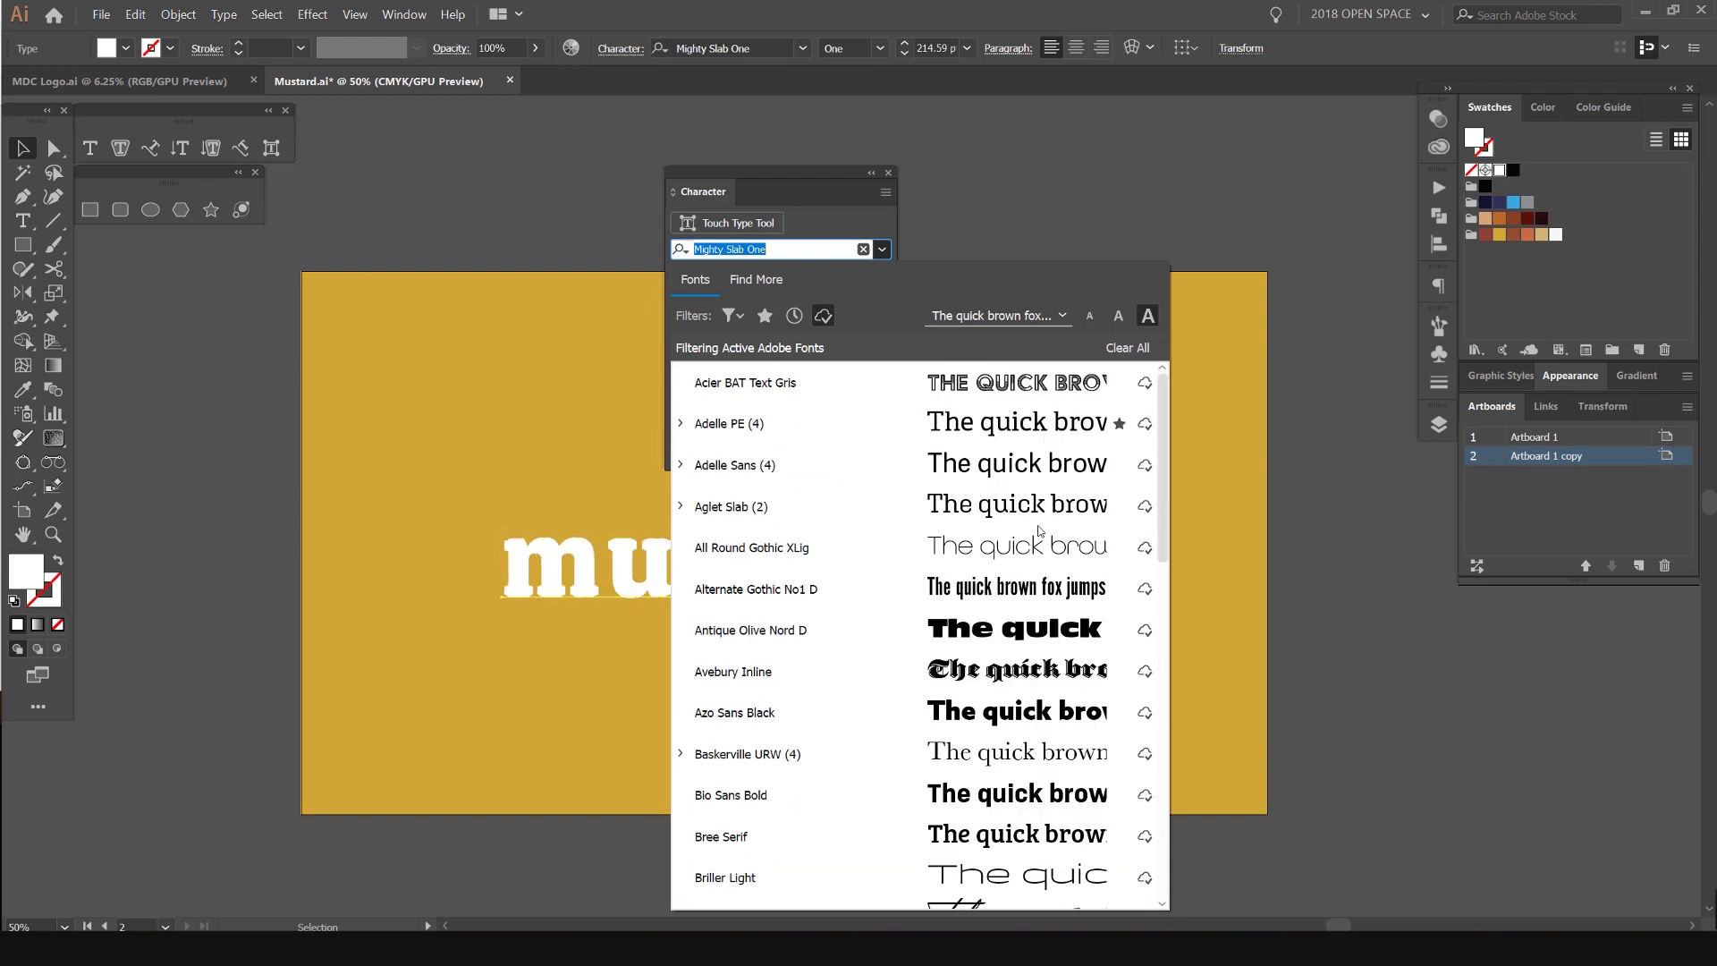
pyautogui.click(997, 315)
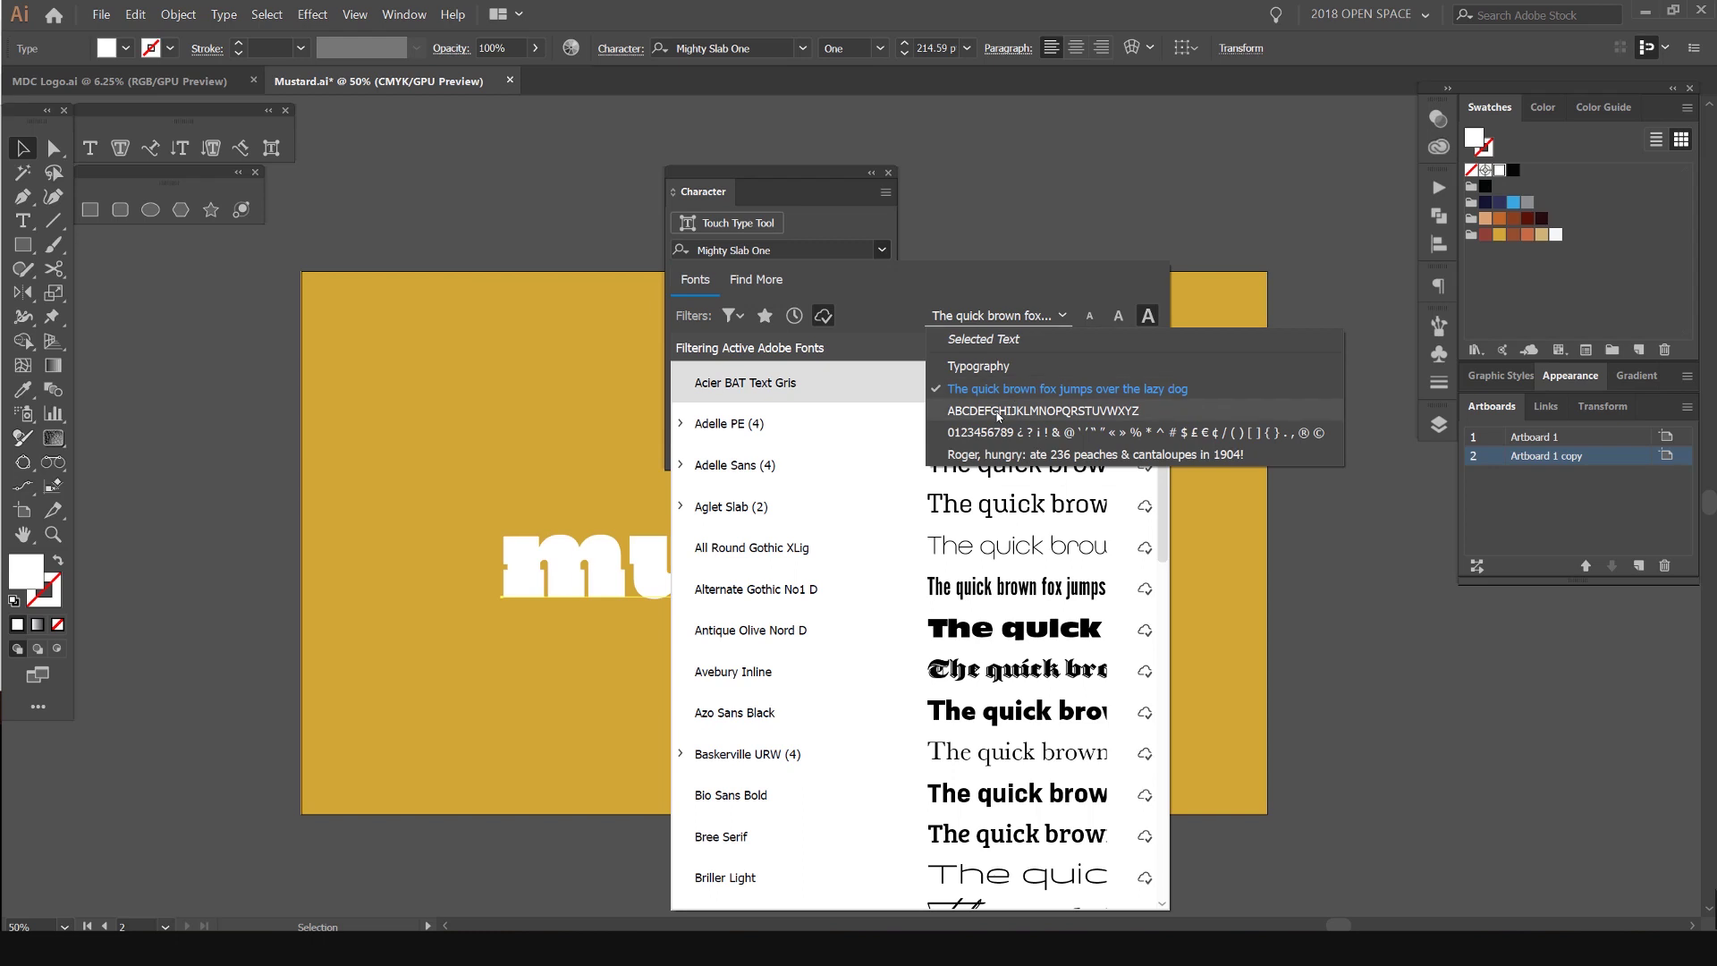
pyautogui.click(990, 432)
pyautogui.scroll(-8, 997, 466)
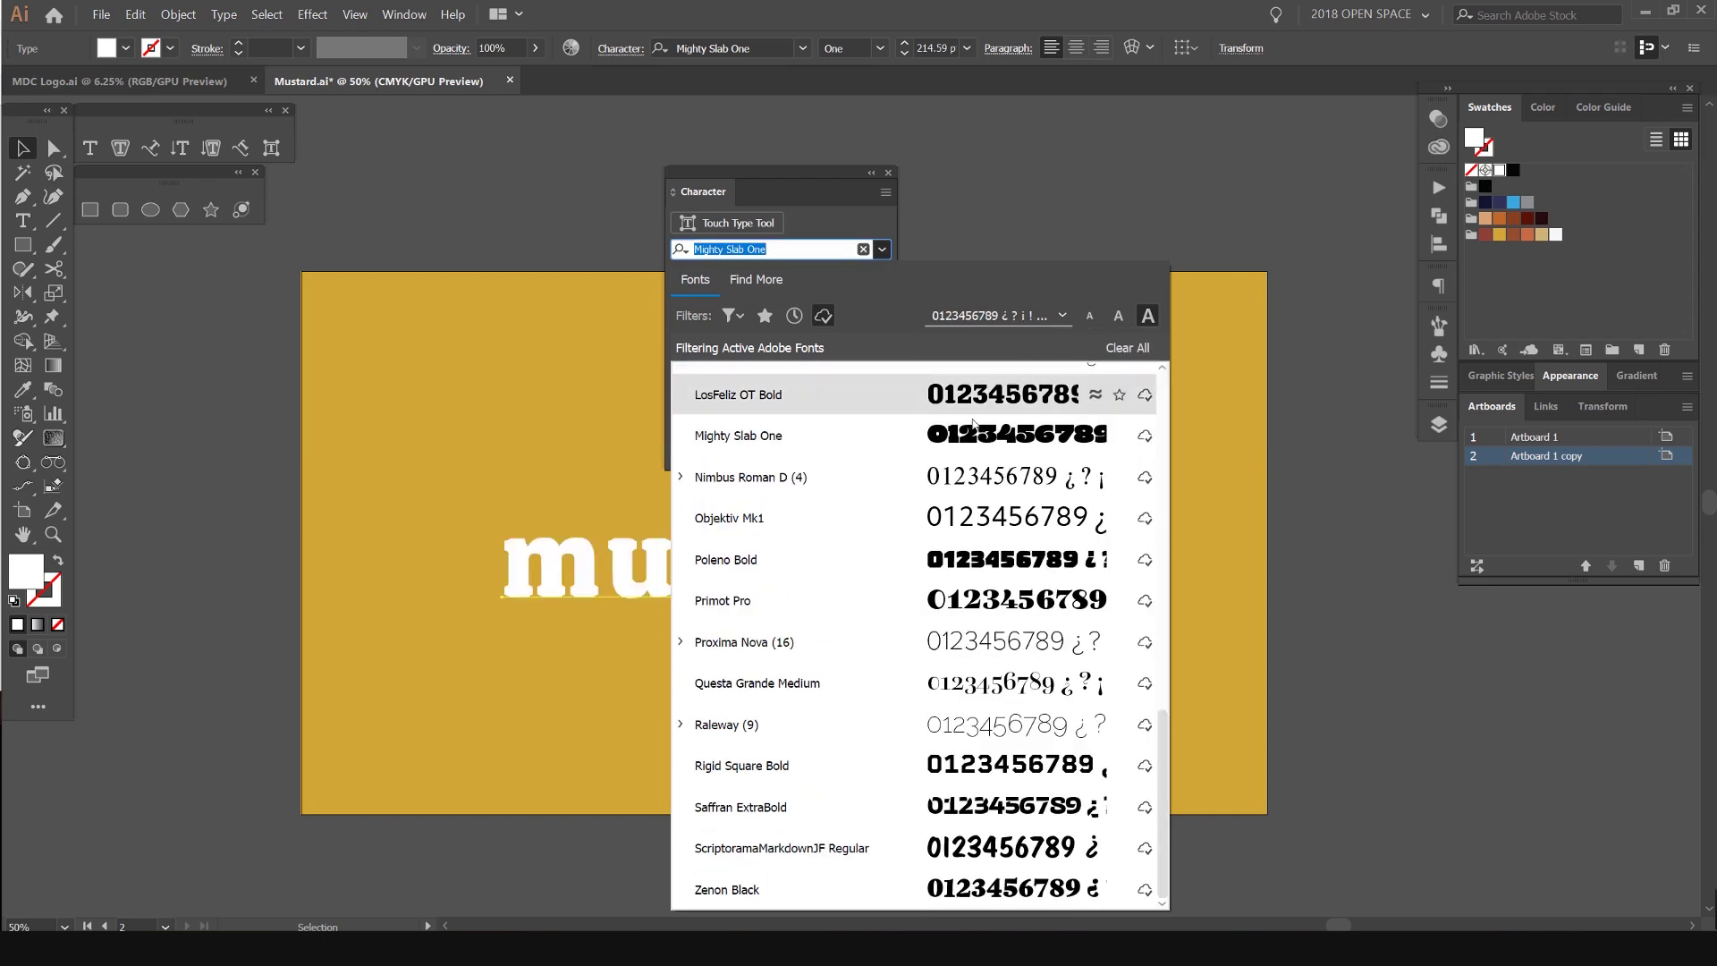
pyautogui.click(1040, 332)
pyautogui.click(1116, 310)
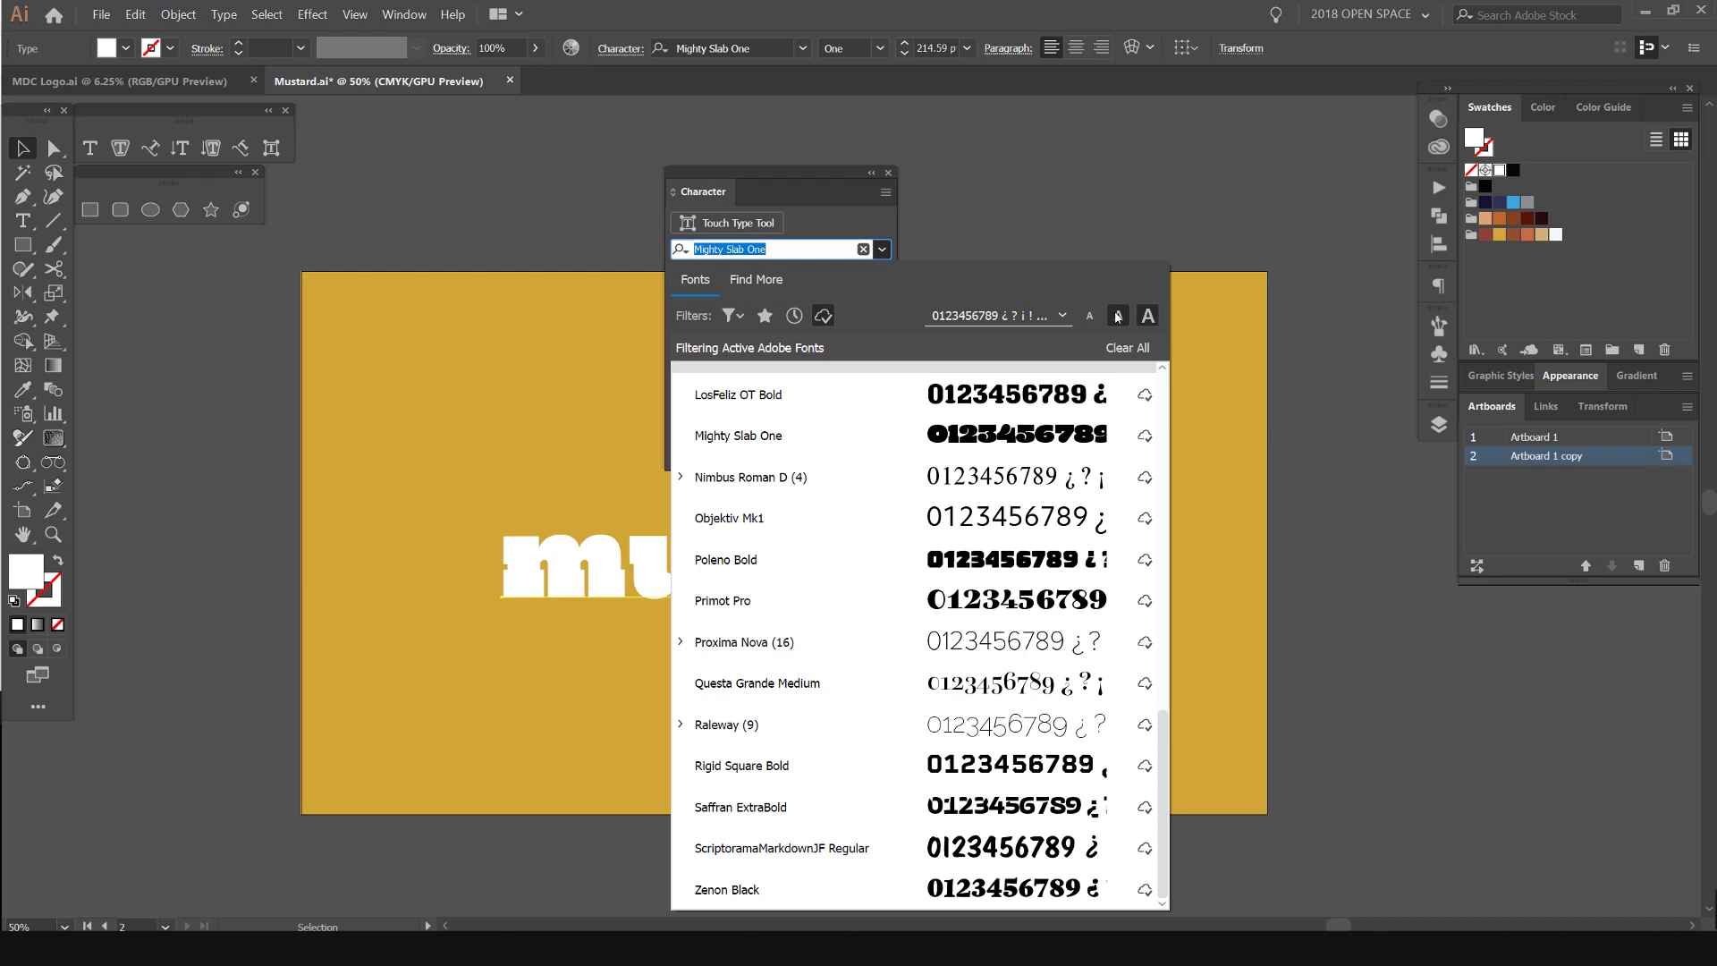
pyautogui.click(1091, 316)
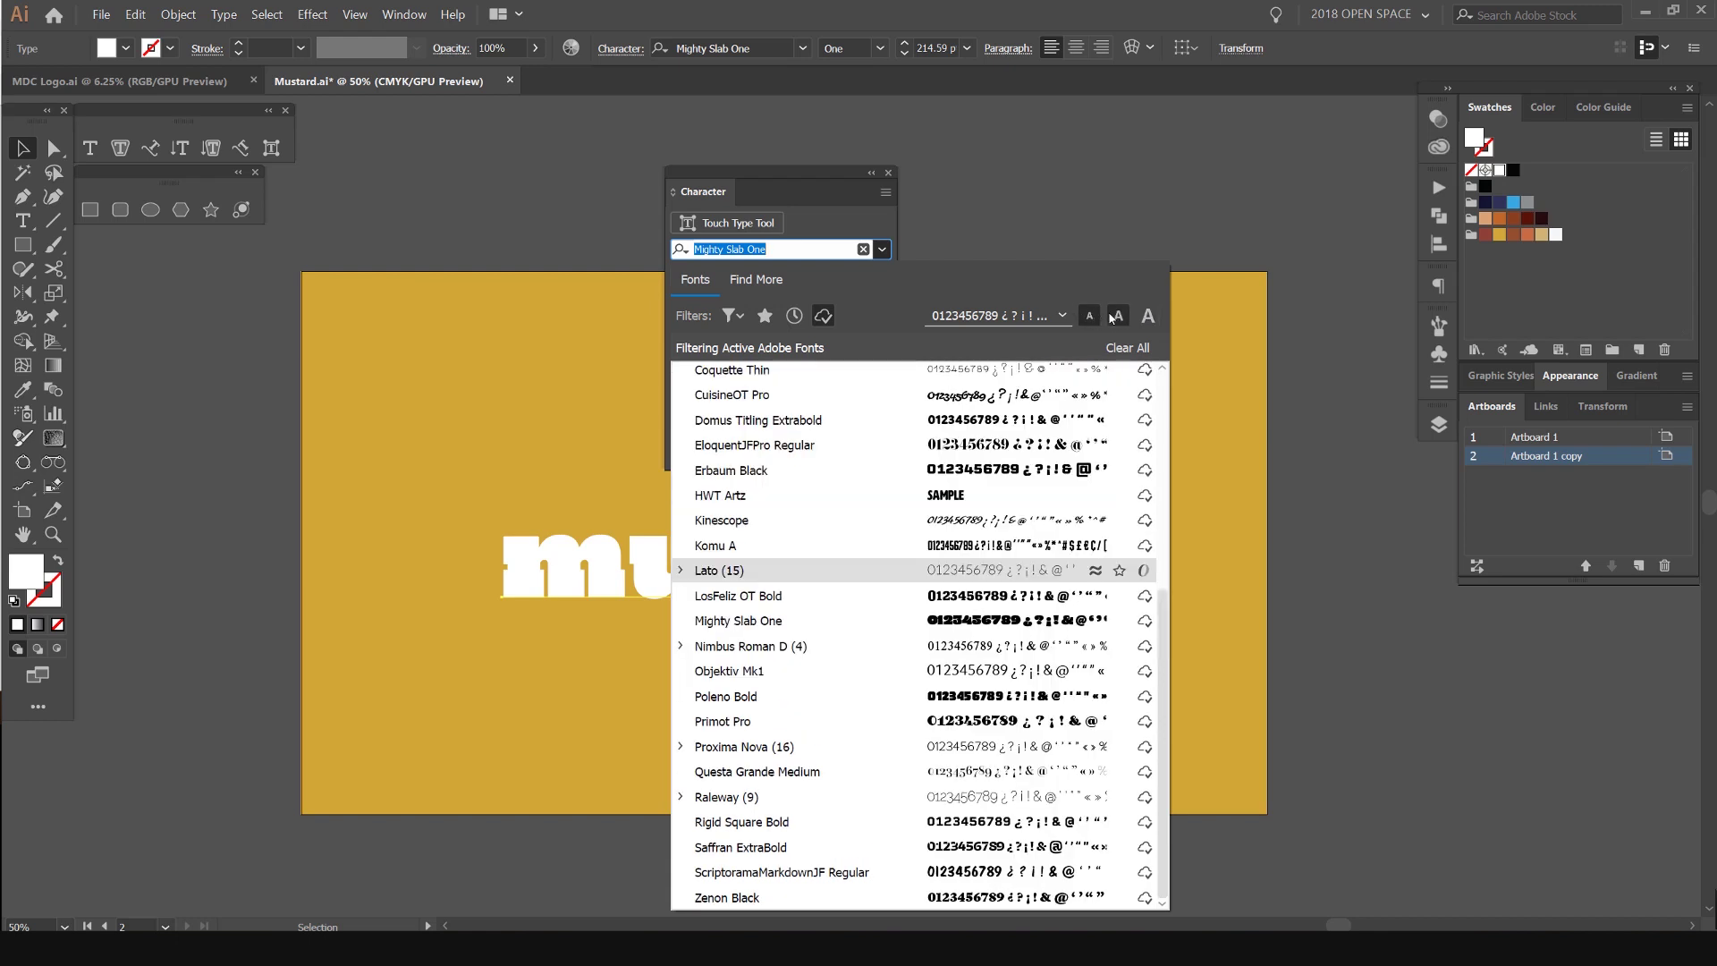
pyautogui.click(1118, 316)
pyautogui.click(1149, 316)
pyautogui.press('BackSpace')
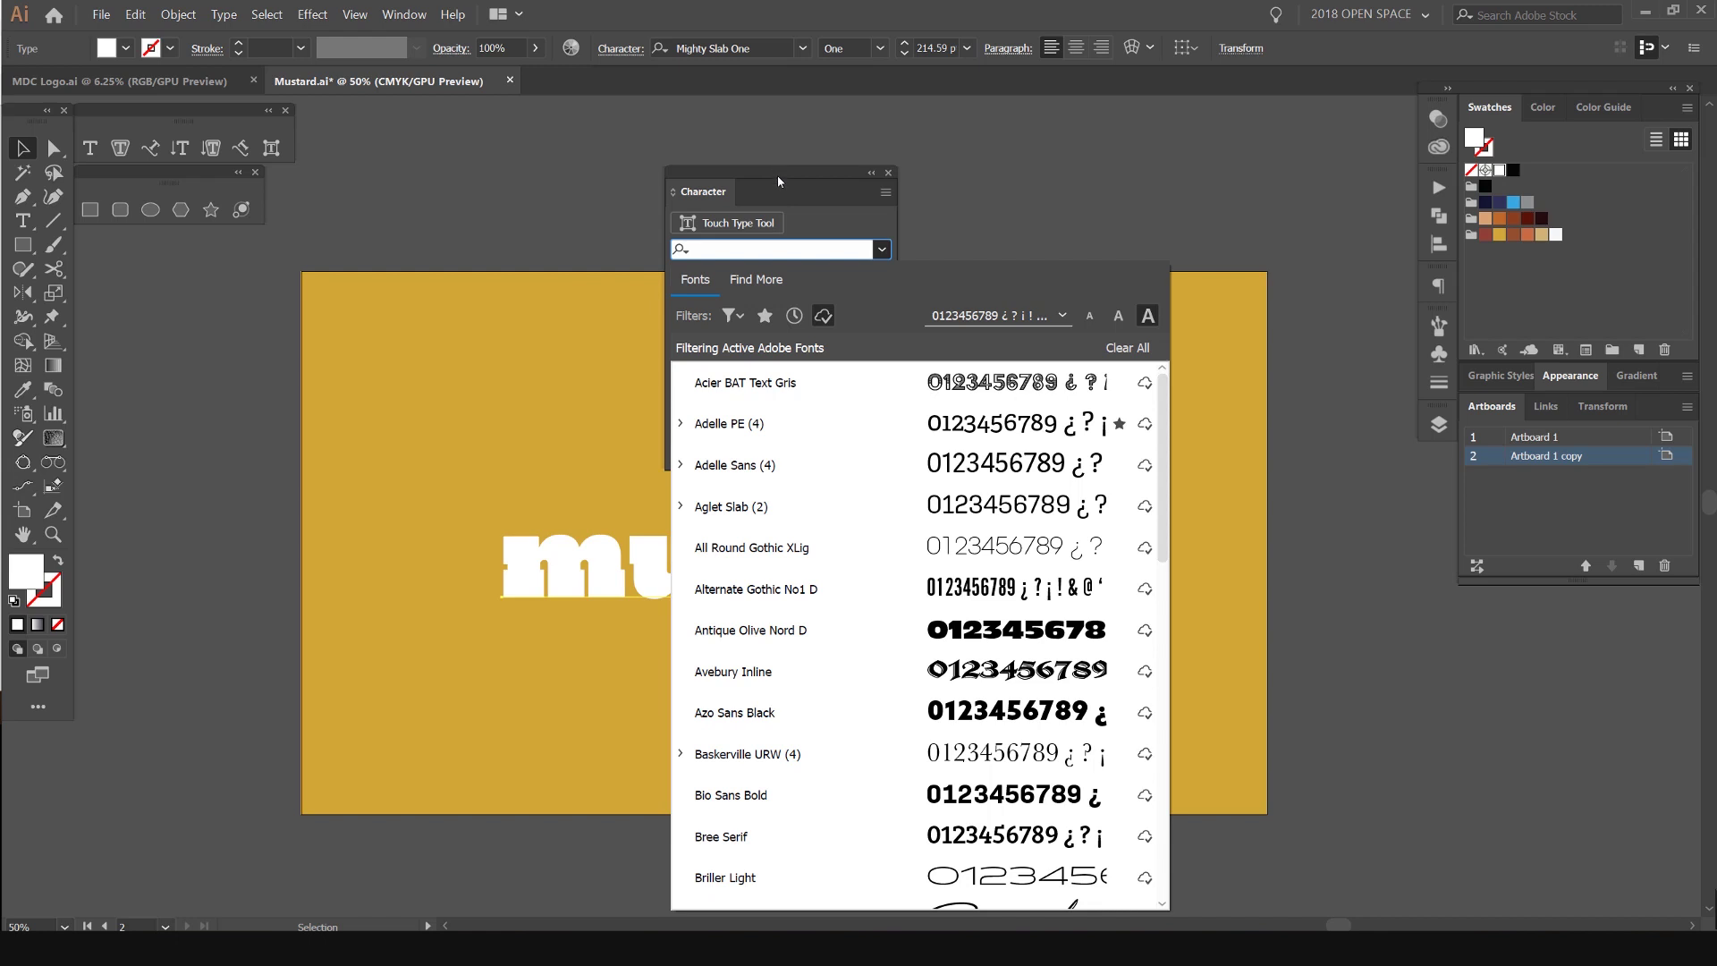
pyautogui.press('Escape')
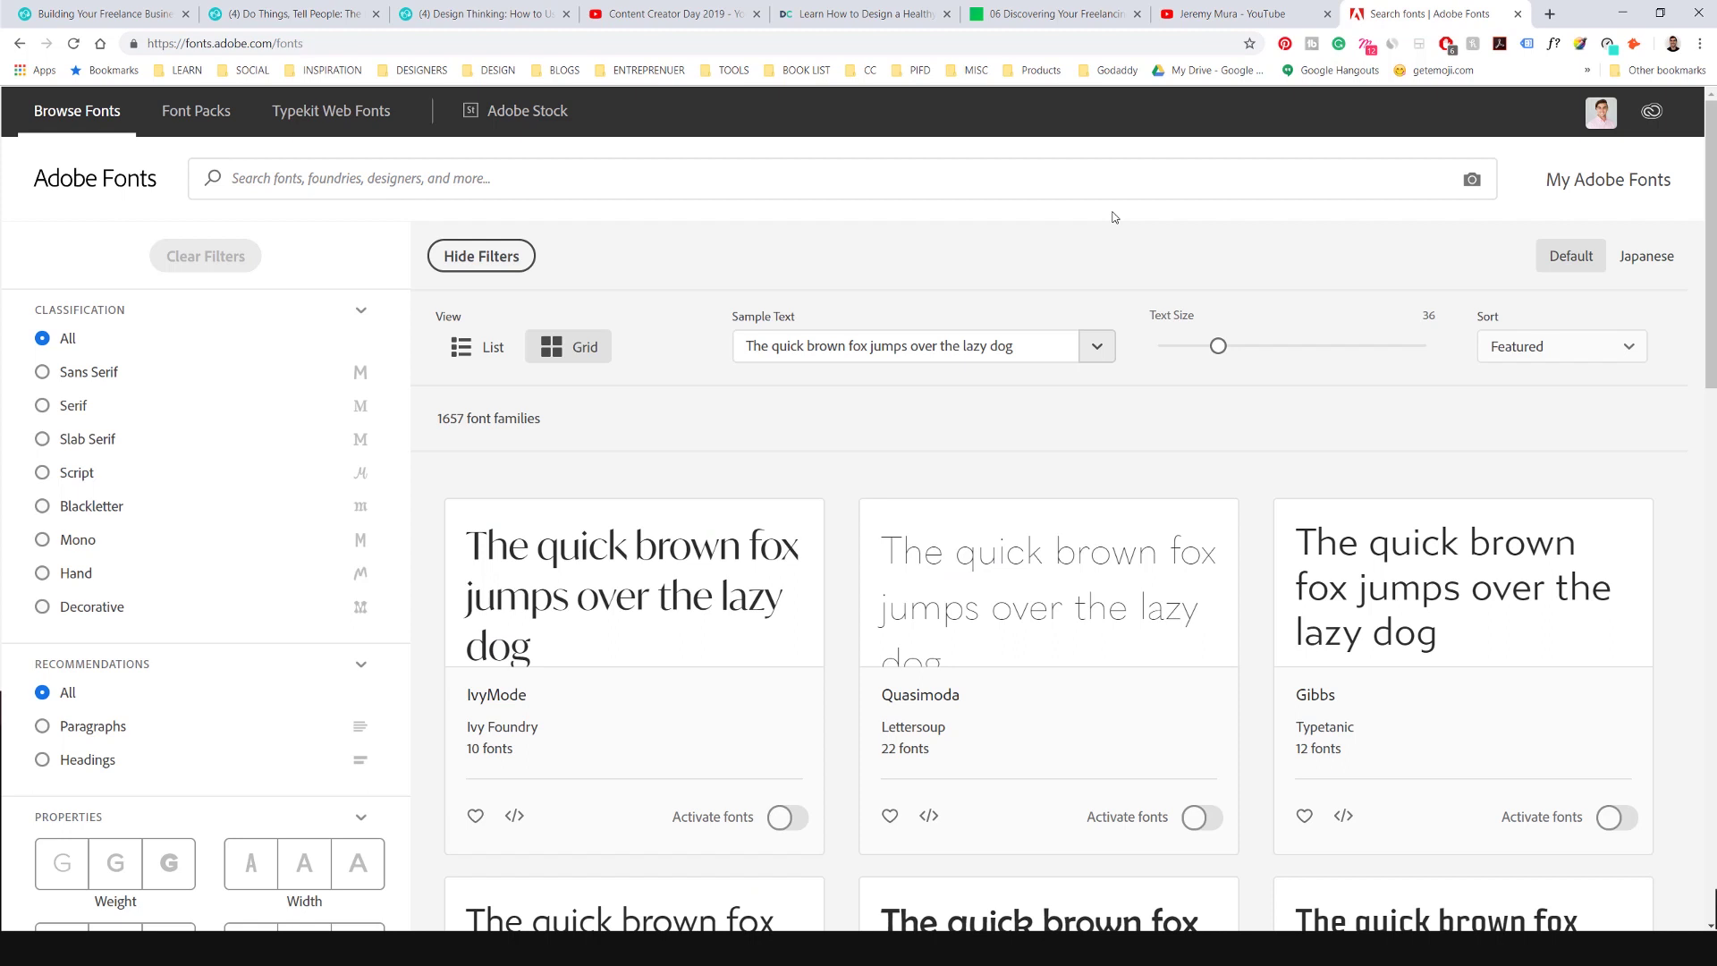
# - Filter the Adobe Fonts catalogue to Headings recommendations, cutting 1657 families to 253
pyautogui.click(1601, 111)
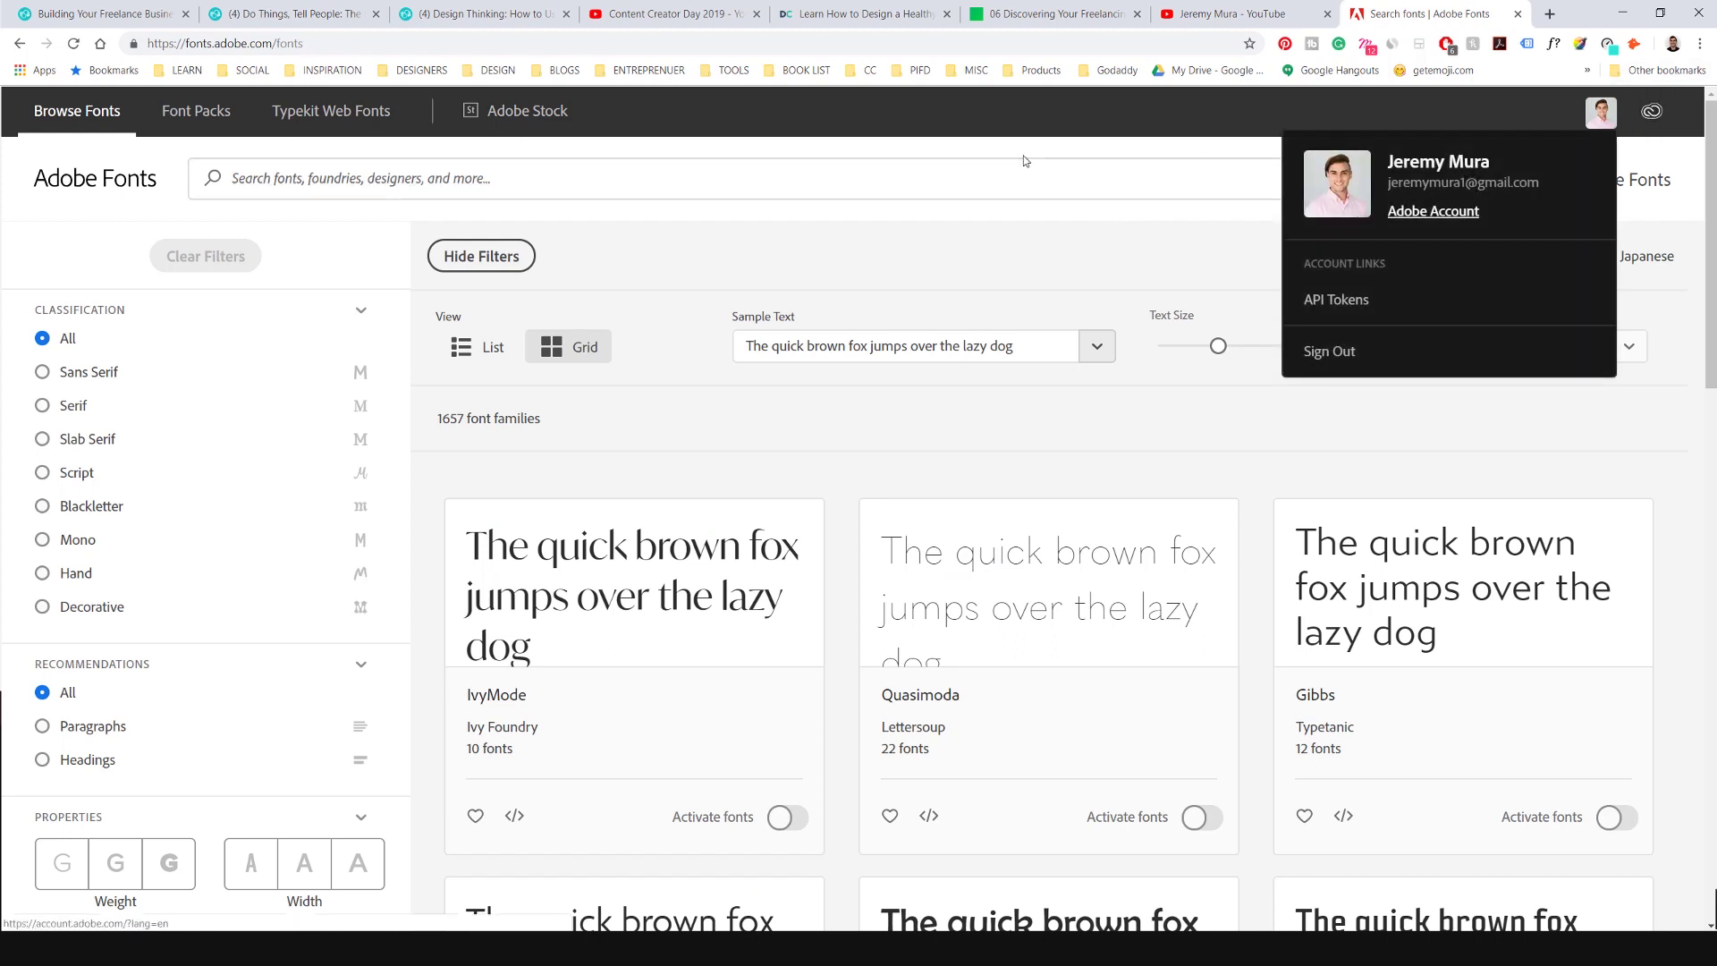
pyautogui.click(604, 254)
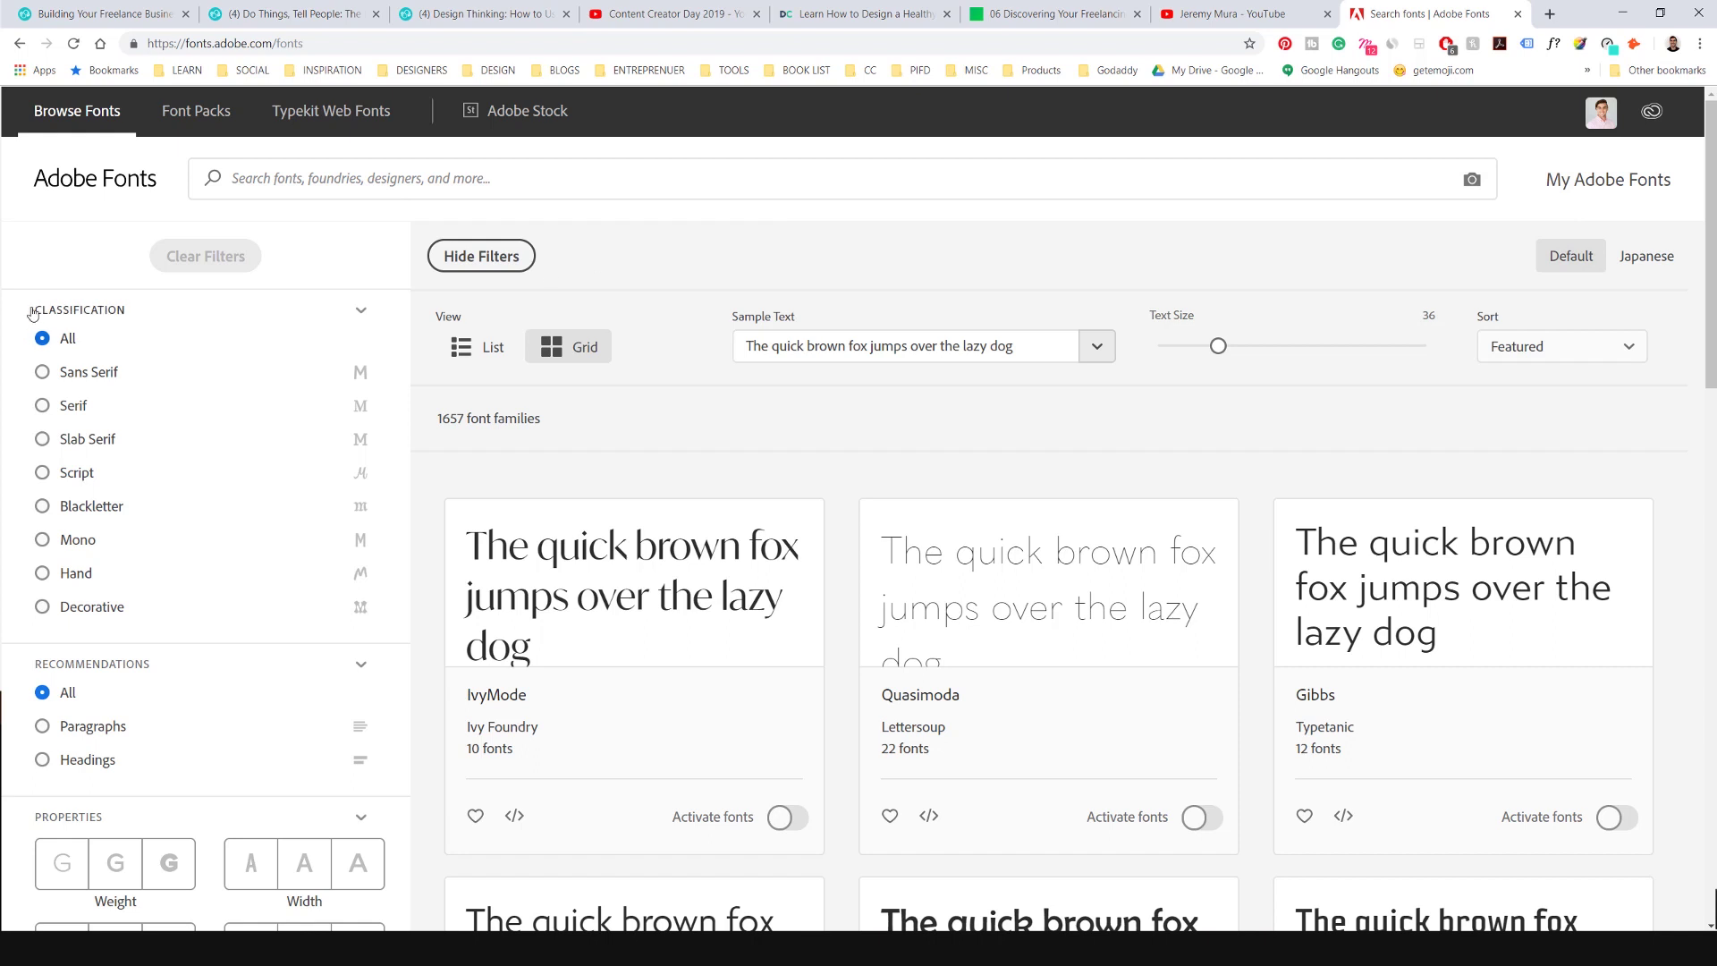
pyautogui.click(367, 179)
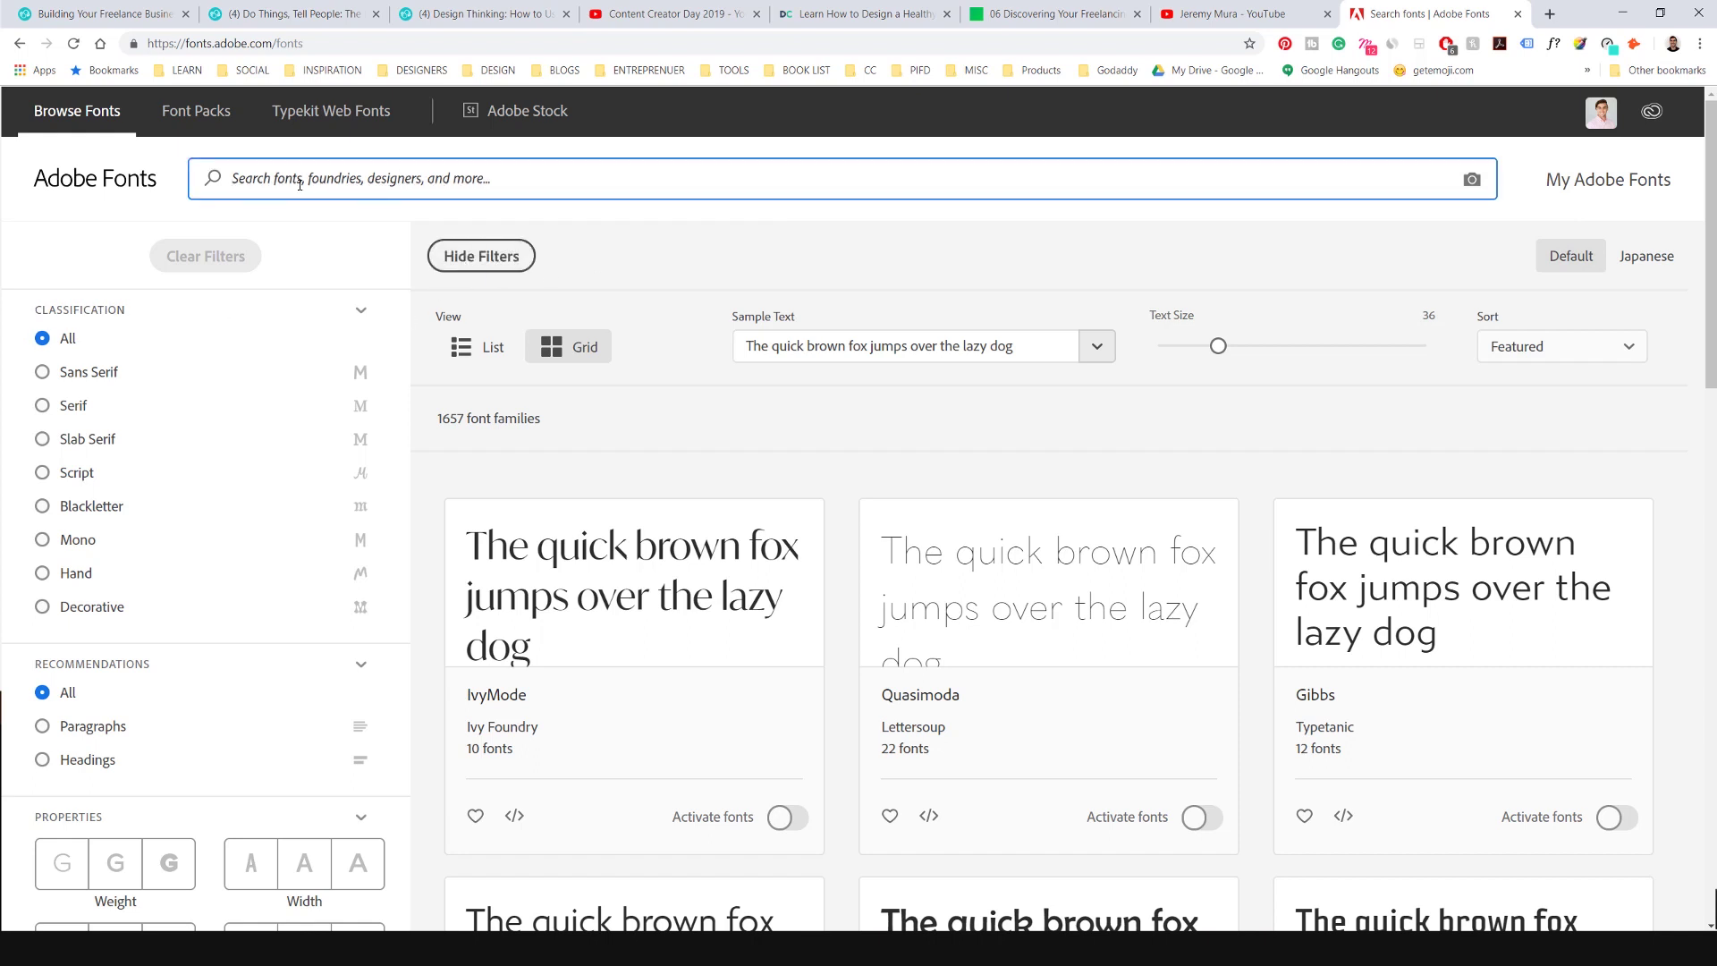
pyautogui.write('d')
pyautogui.press('BackSpace')
pyautogui.scroll(-3, 553, 287)
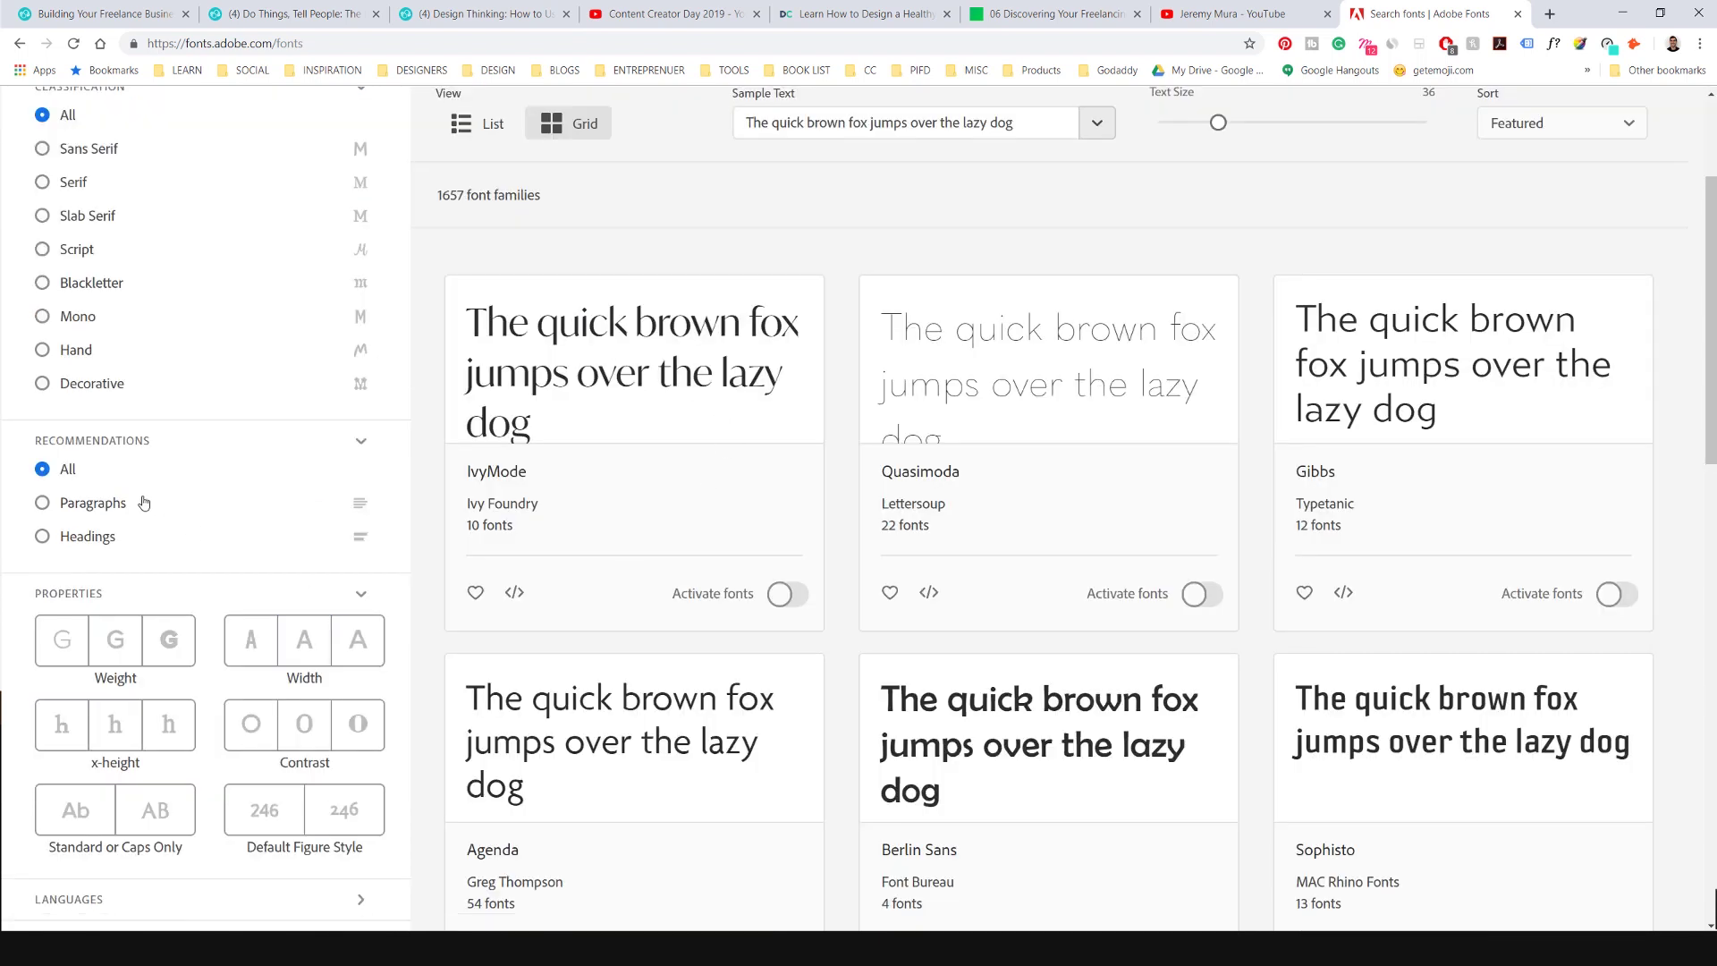
pyautogui.click(42, 538)
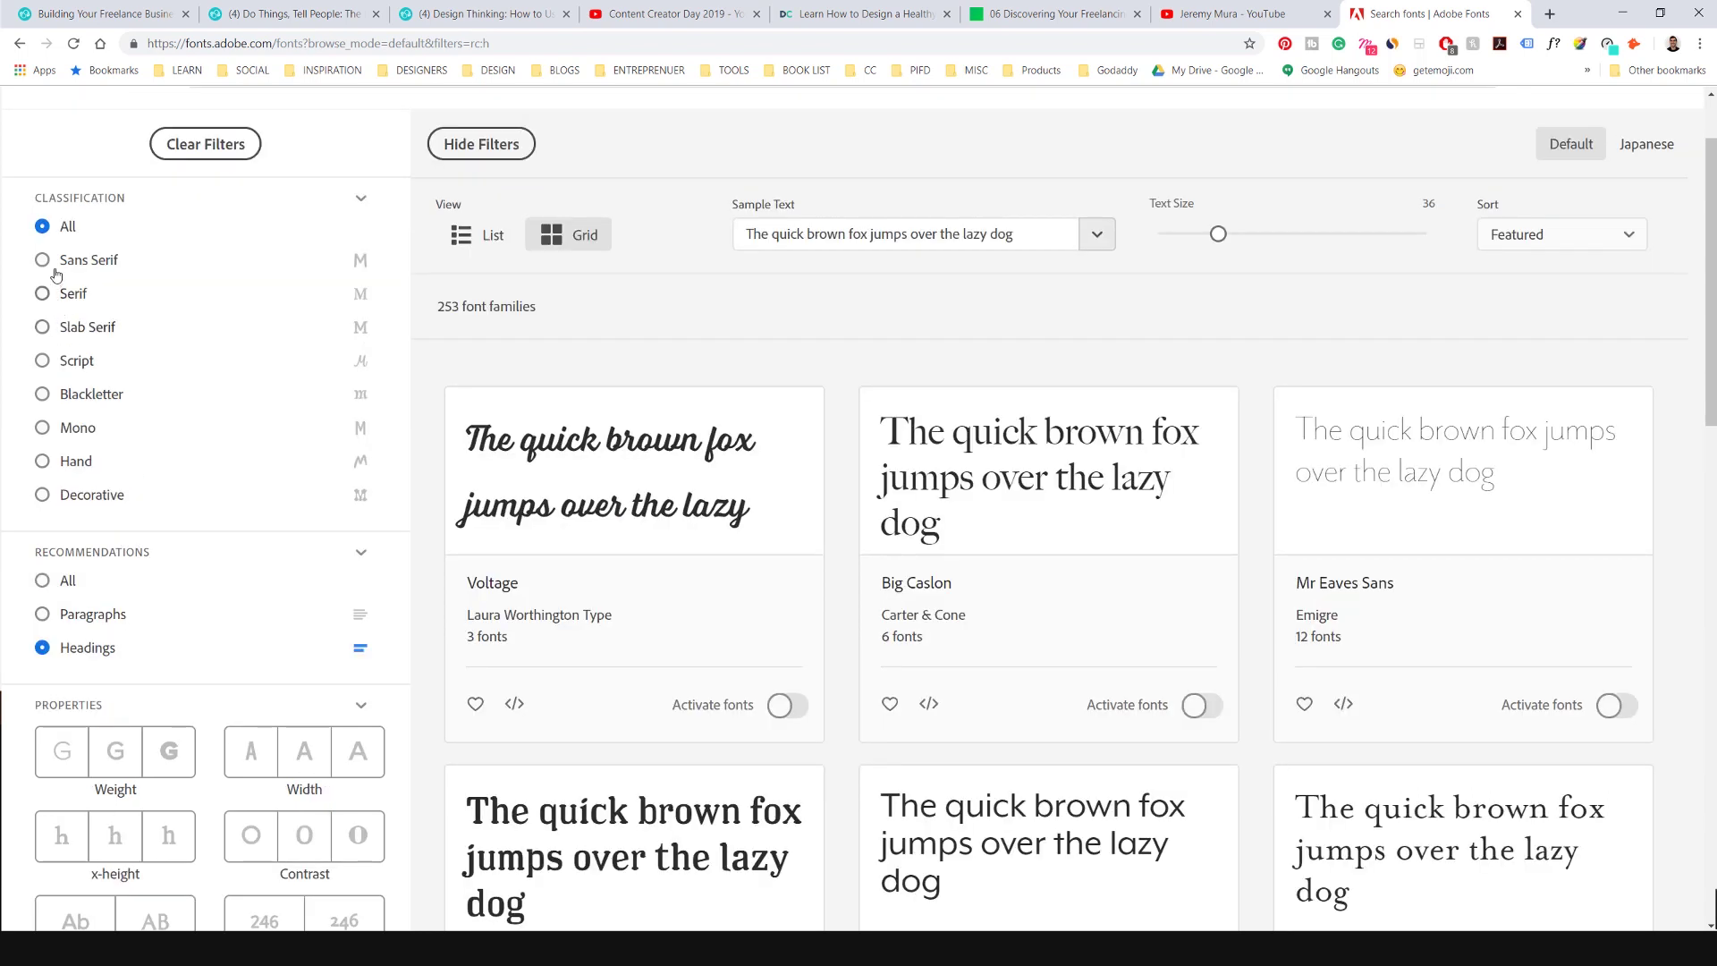
# - Narrow the results to Slab Serif fonts and browse to page 2
pyautogui.click(42, 327)
pyautogui.scroll(-5, 245, 594)
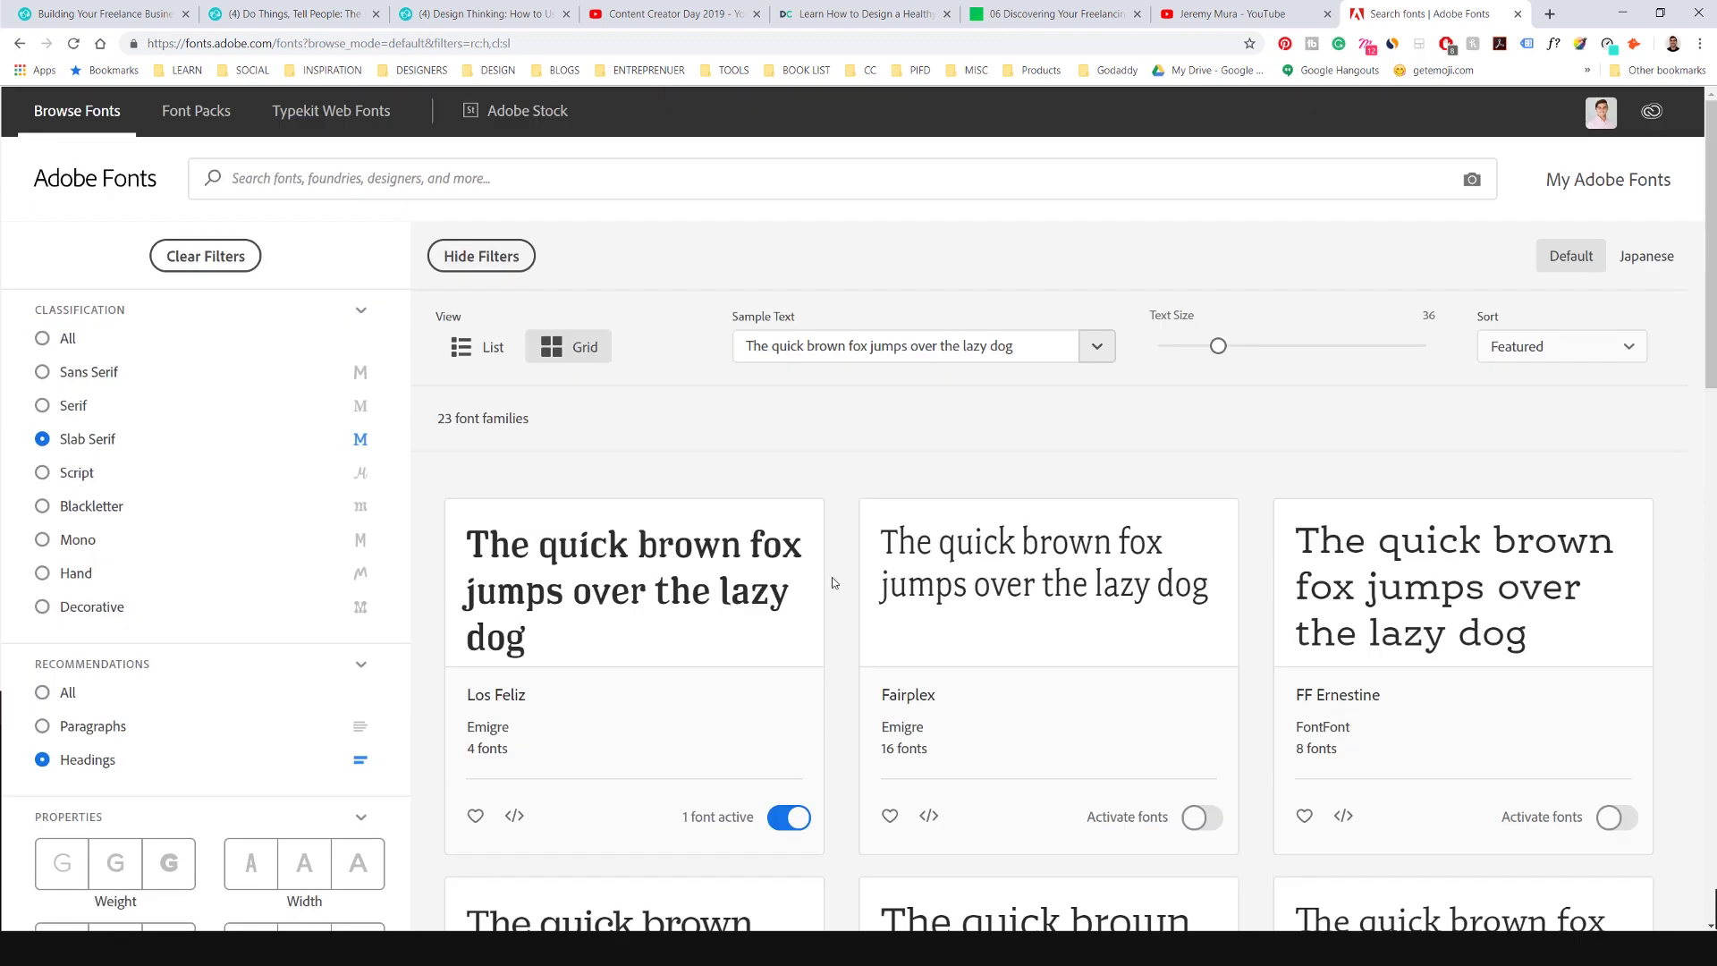
pyautogui.scroll(-9, 832, 577)
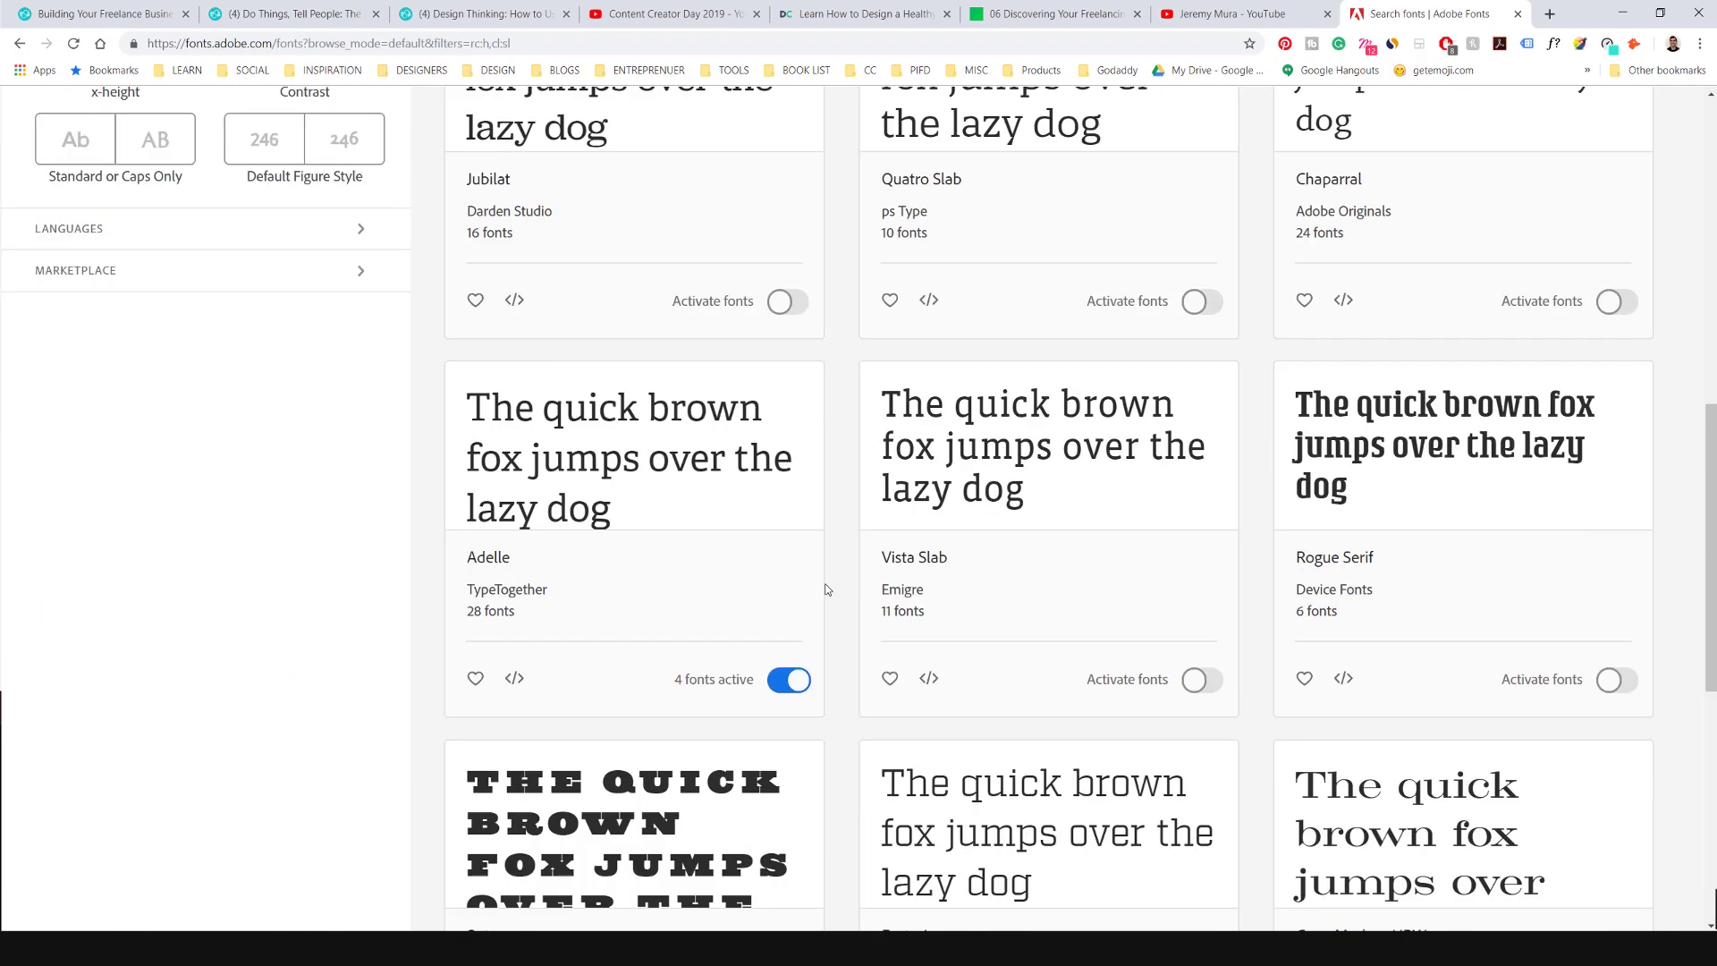
pyautogui.scroll(-6, 810, 599)
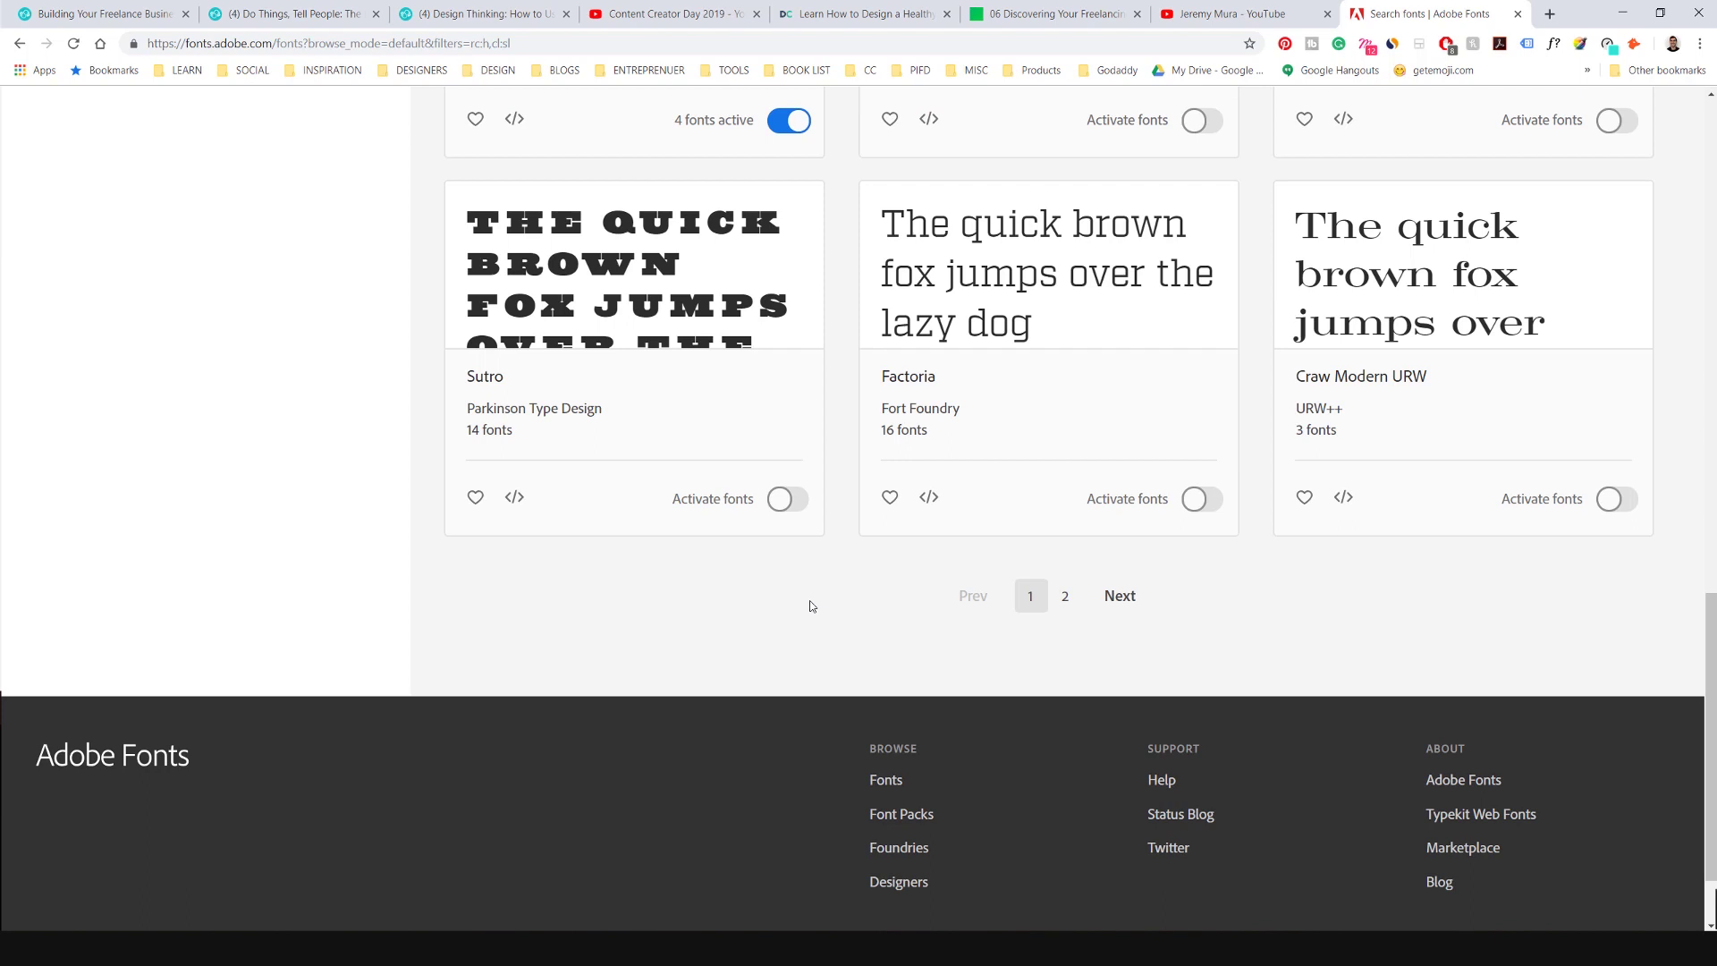
pyautogui.scroll(12, 811, 599)
pyautogui.scroll(-13, 904, 734)
pyautogui.click(1118, 710)
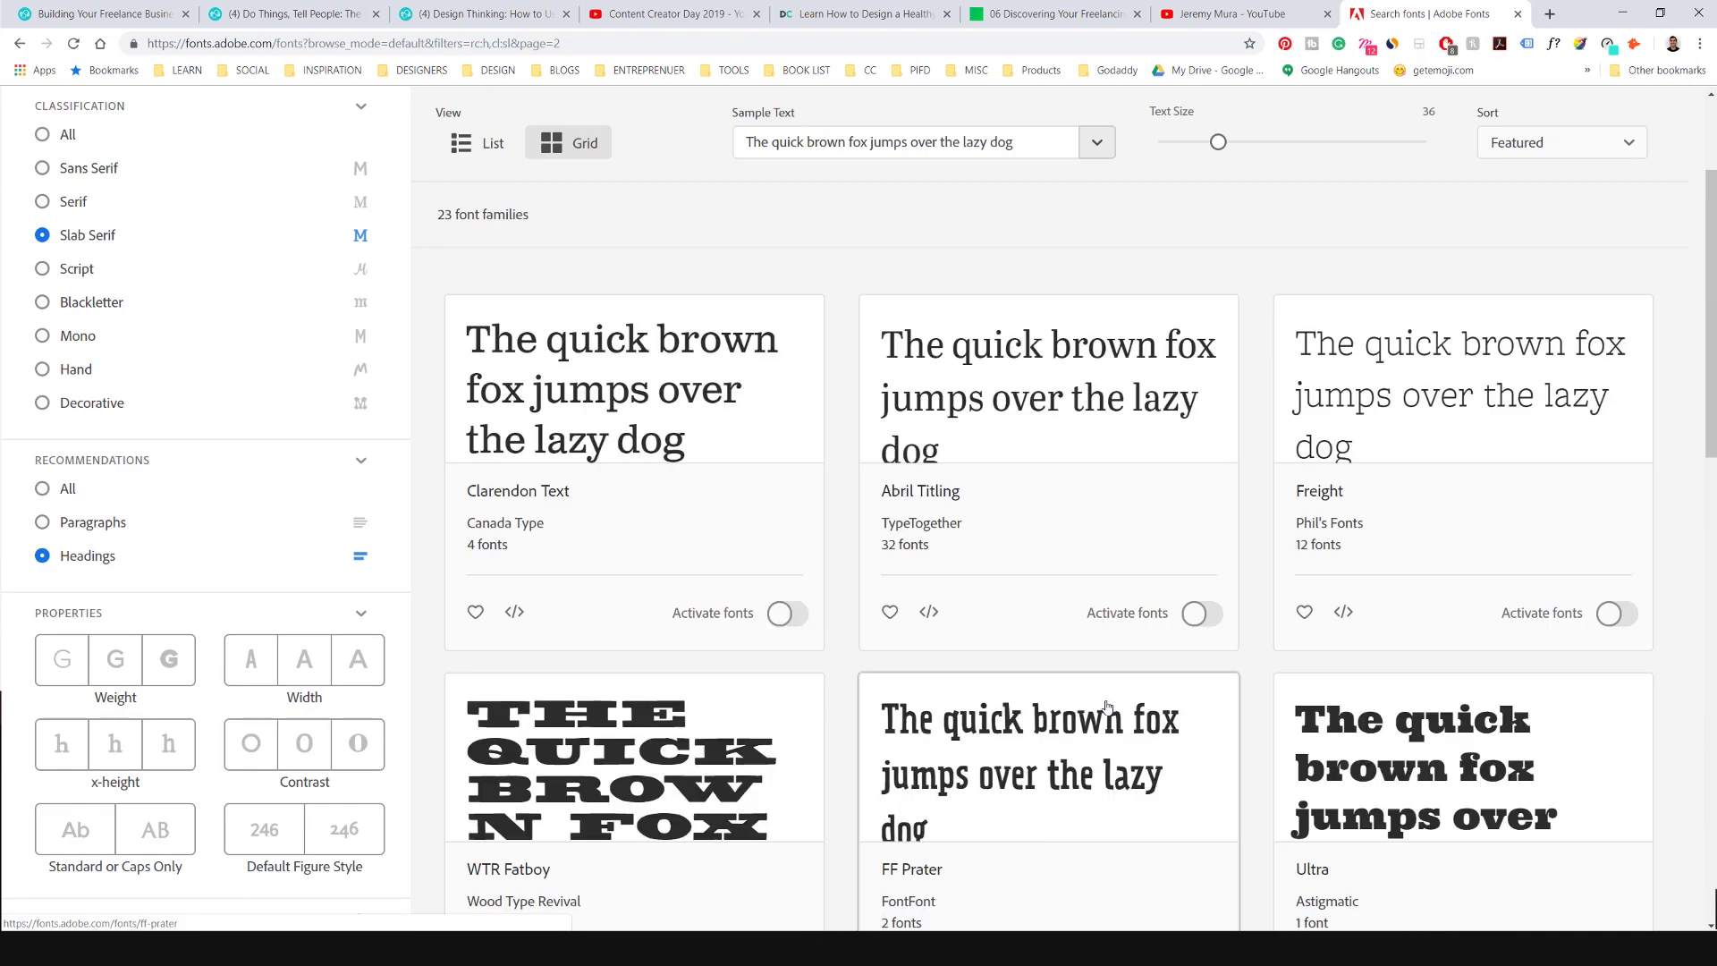
pyautogui.scroll(-10, 1107, 706)
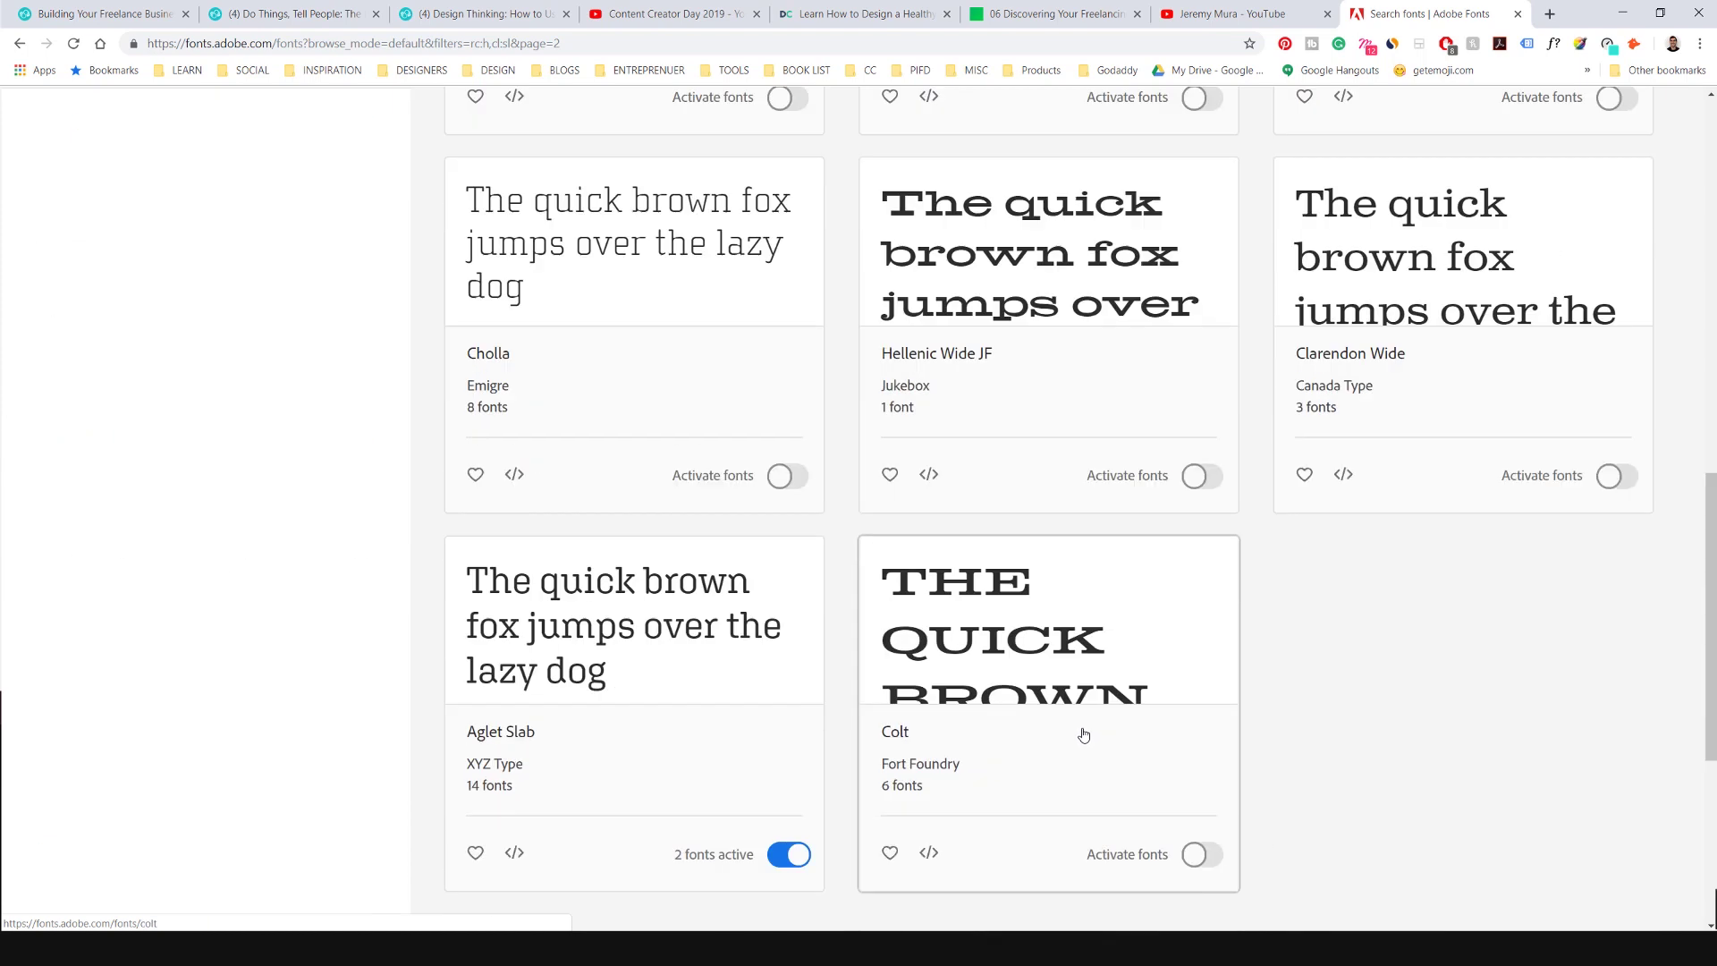
pyautogui.scroll(6, 1085, 729)
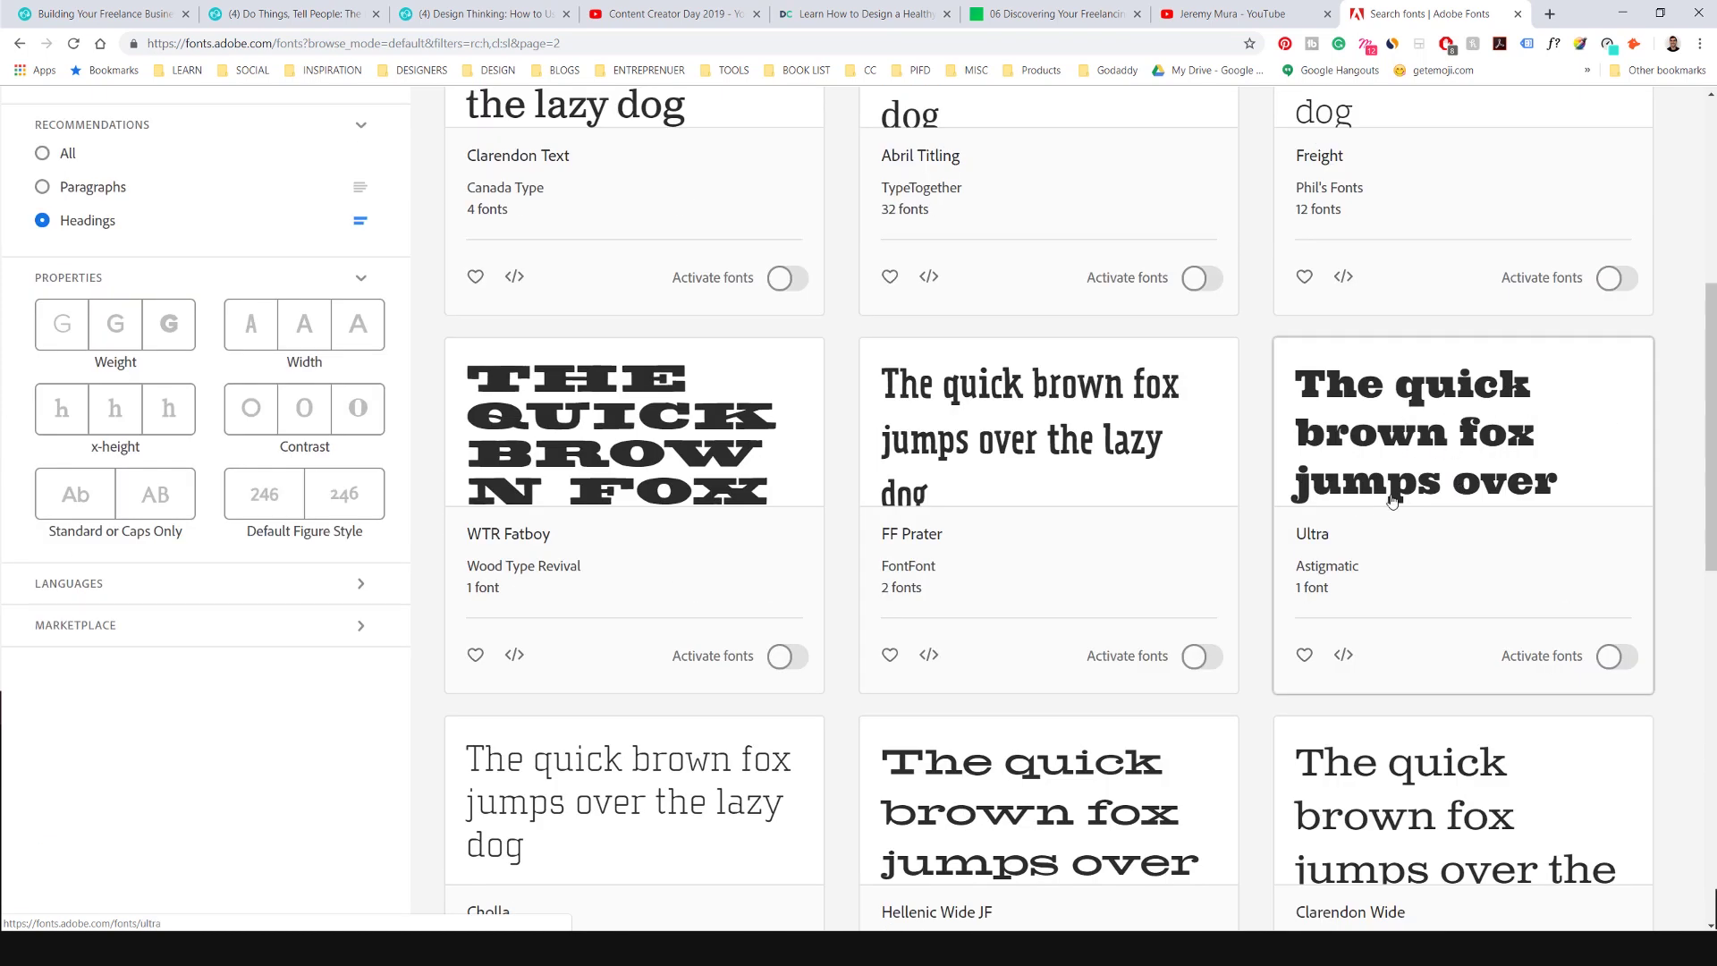
# - Activate the Ultra family by Astigmatic, suppress future activation notices, and return to Illustrator
pyautogui.click(1613, 658)
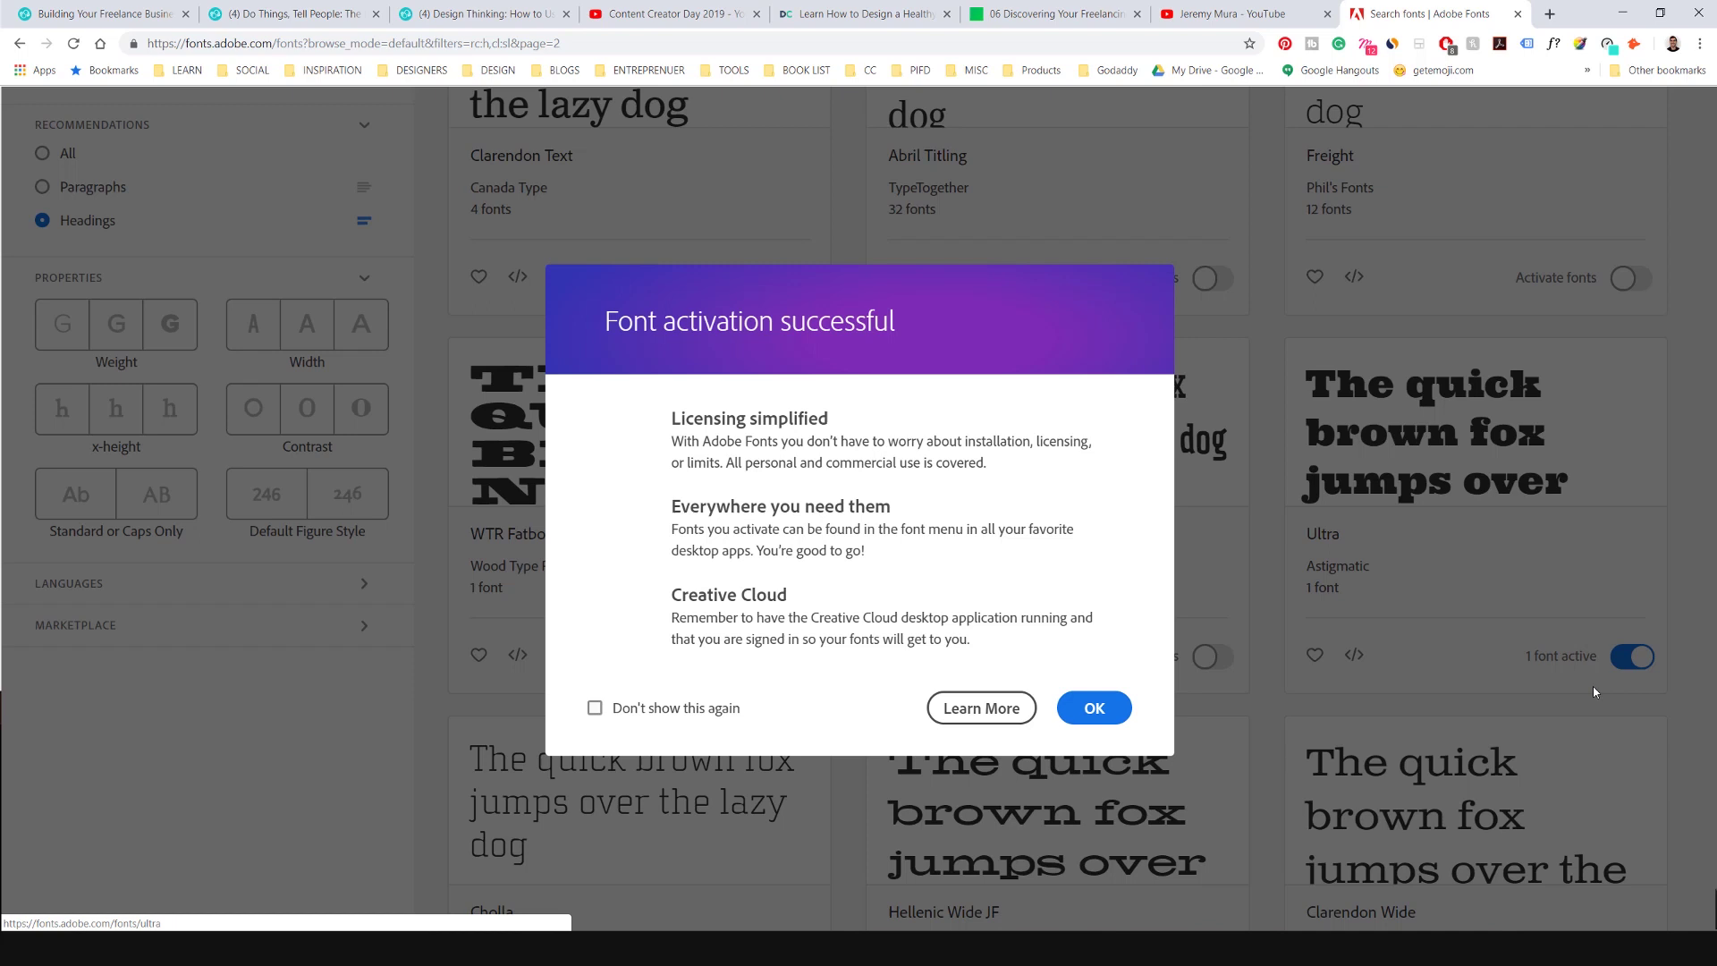
pyautogui.click(677, 712)
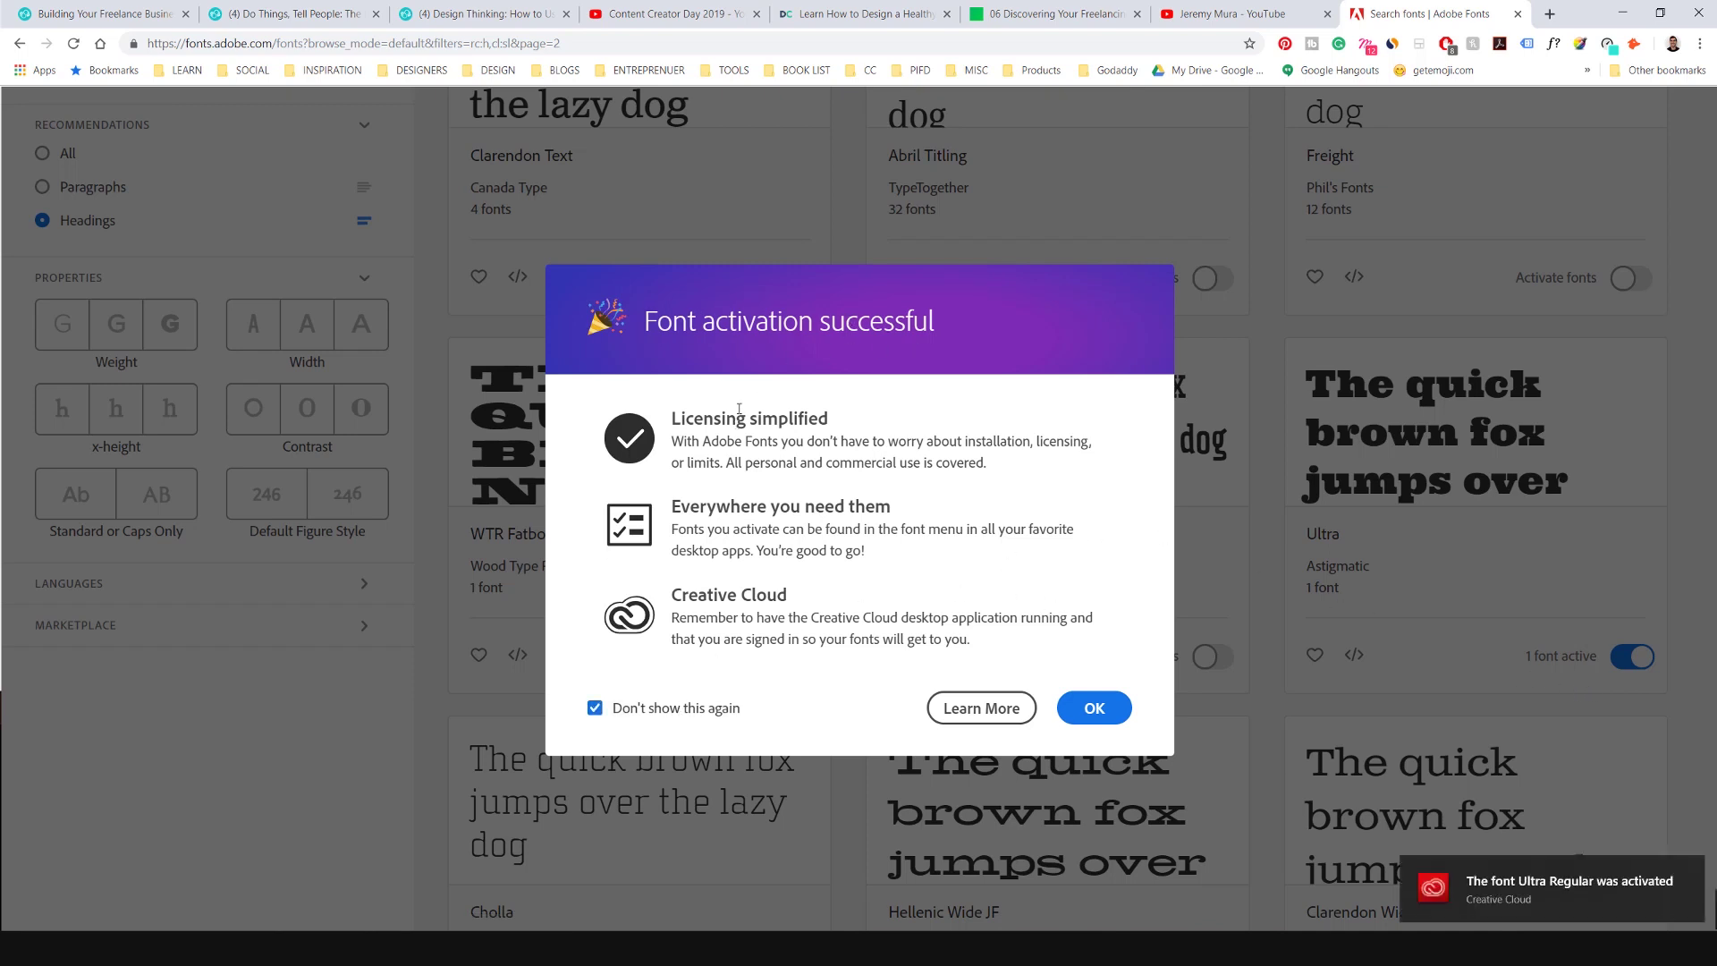
pyautogui.moveTo(778, 419); pyautogui.dragTo(865, 551)
pyautogui.moveTo(971, 639); pyautogui.dragTo(991, 617)
pyautogui.click(1094, 707)
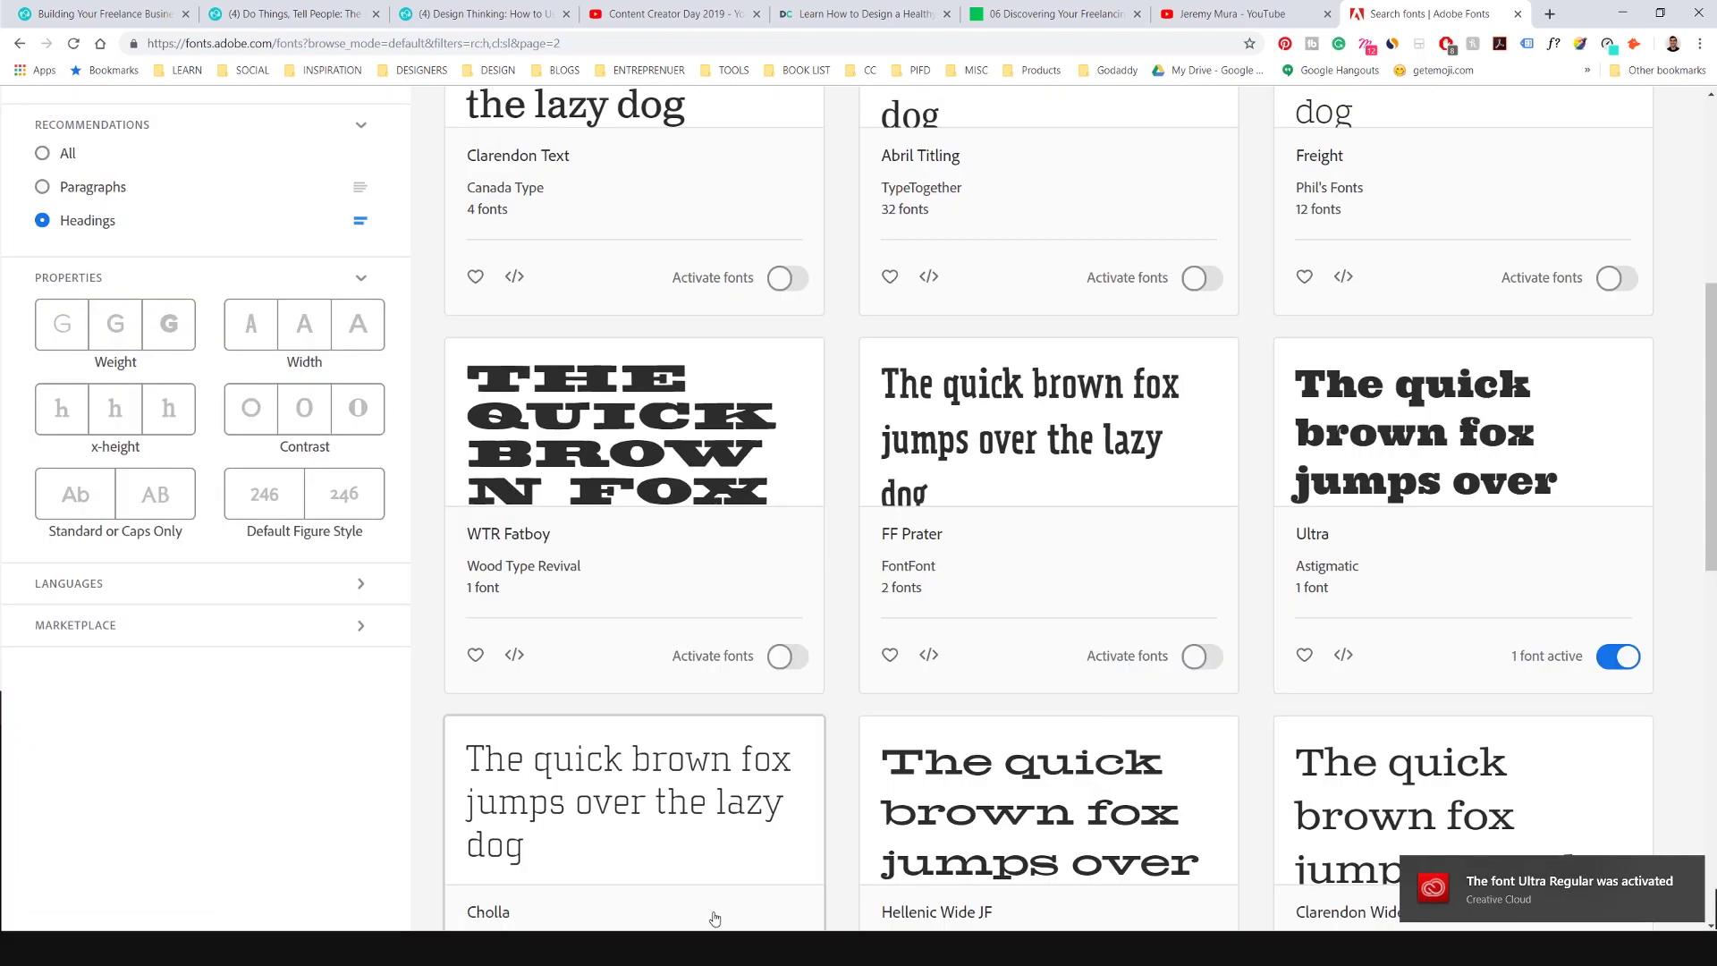
pyautogui.hotkey('alt', 'Tab')
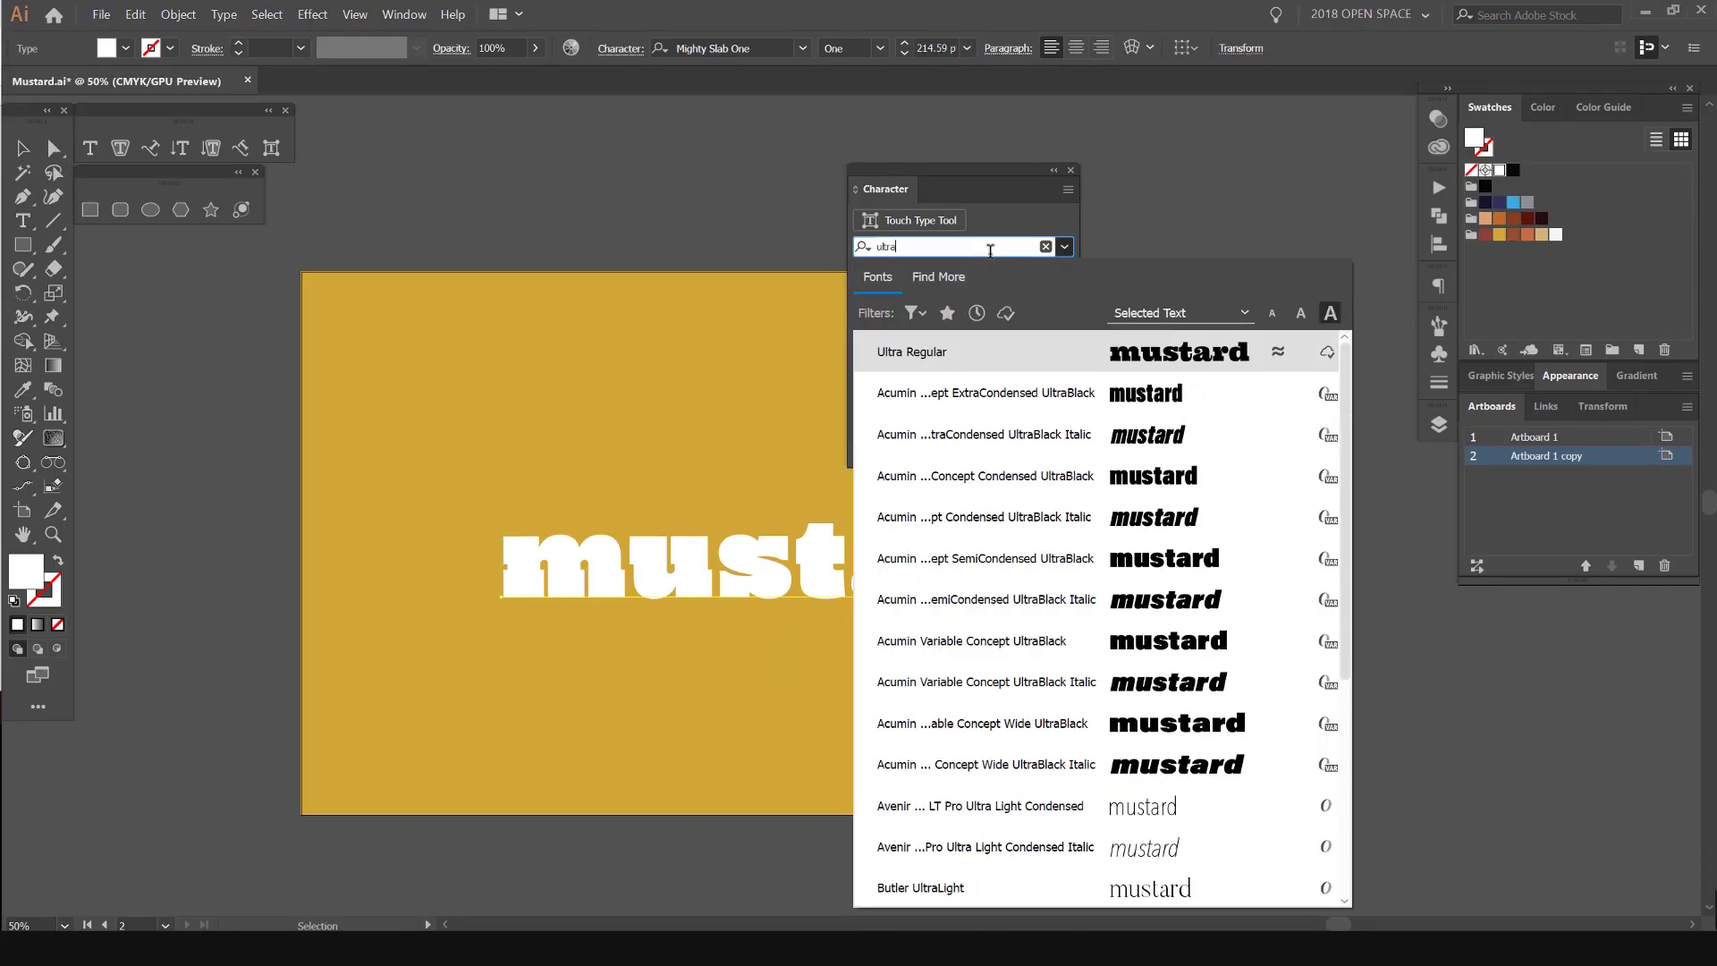
# - Apply Ultra Regular to the mustard headline and reset the Character panel
pyautogui.click(958, 359)
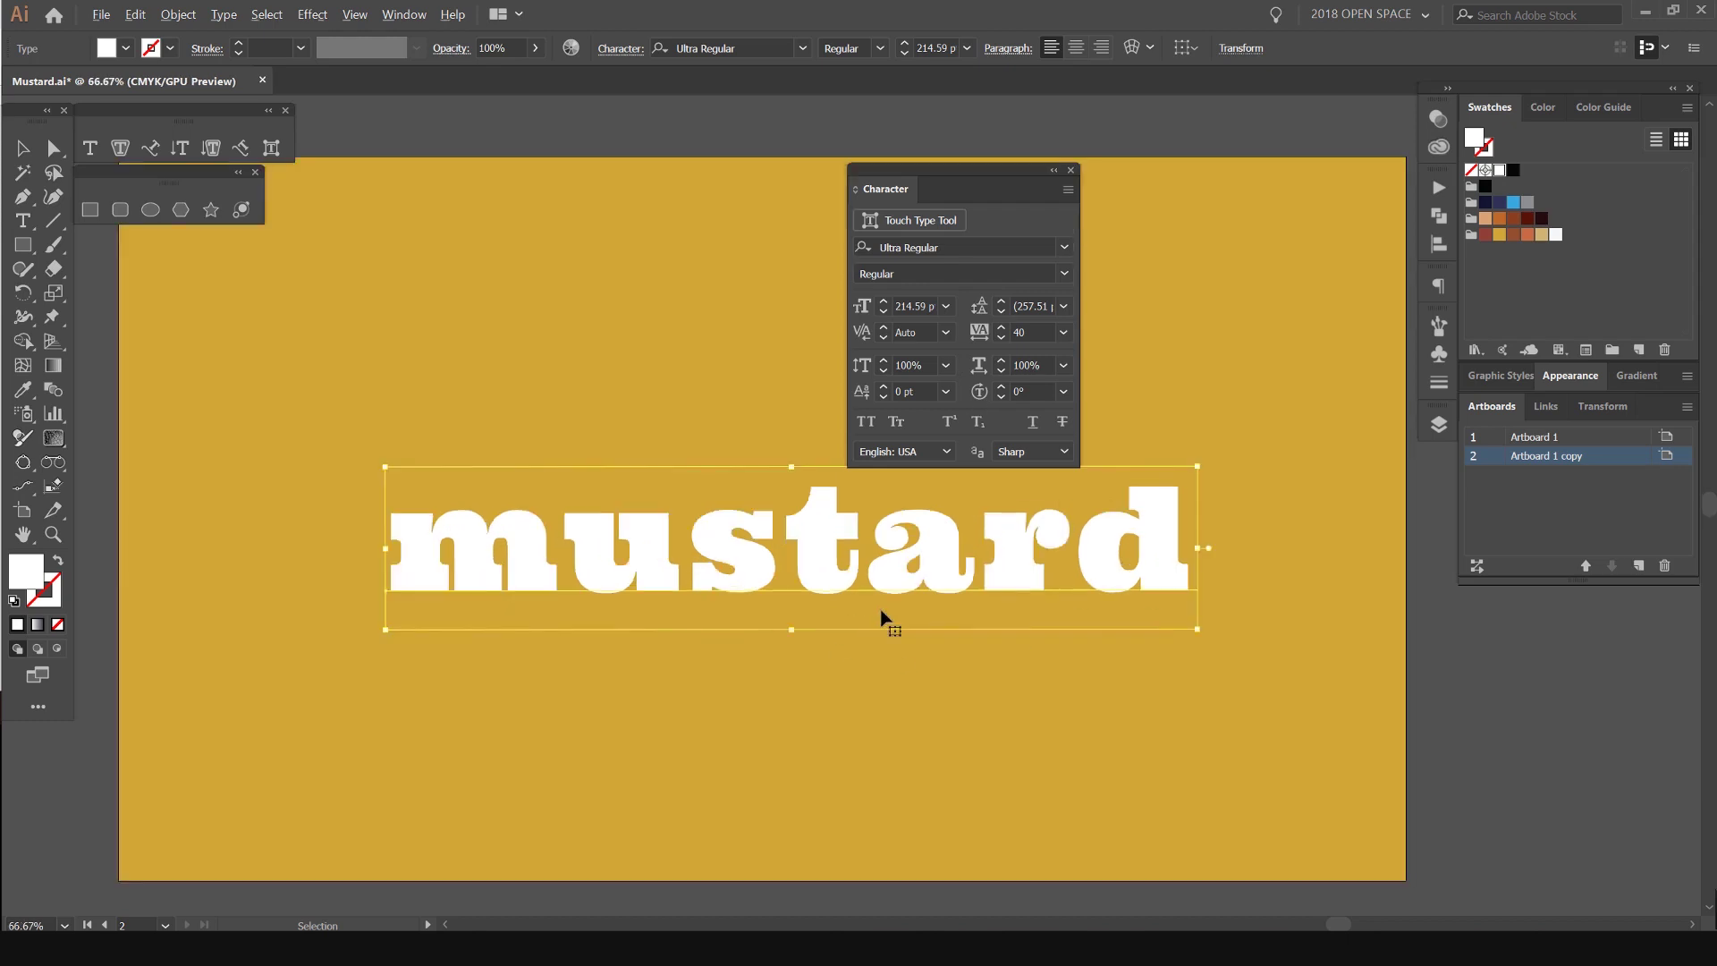
pyautogui.moveTo(934, 166); pyautogui.dragTo(892, 135)
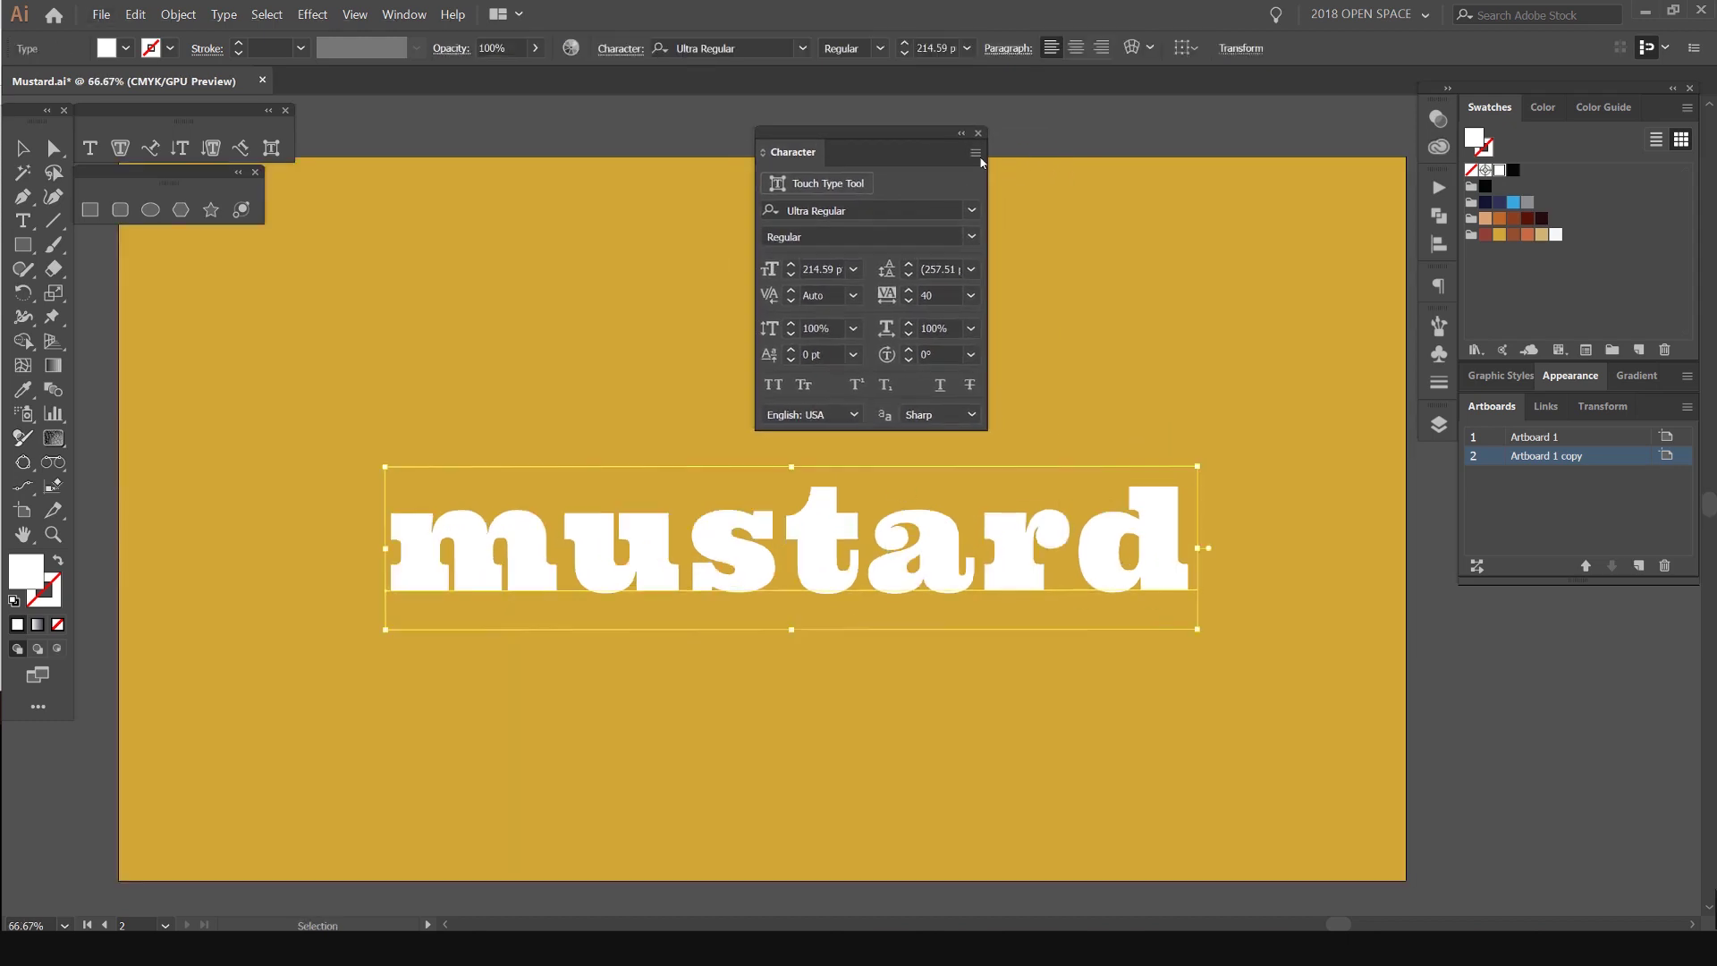
pyautogui.click(975, 154)
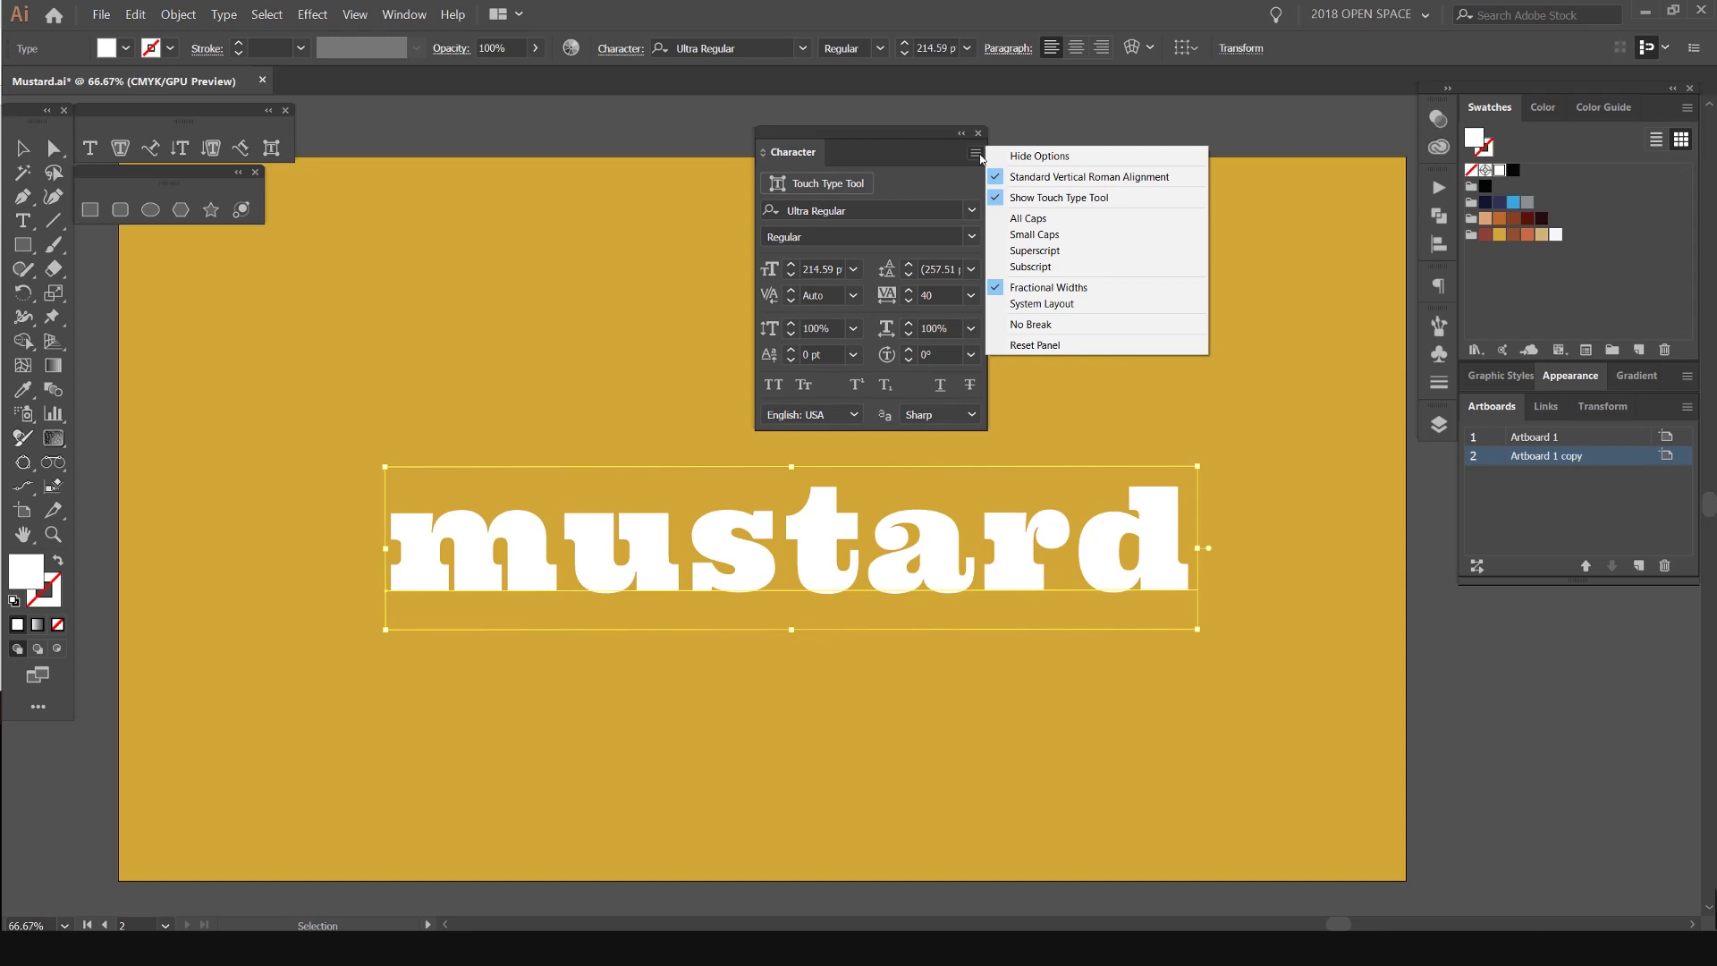
pyautogui.click(1040, 347)
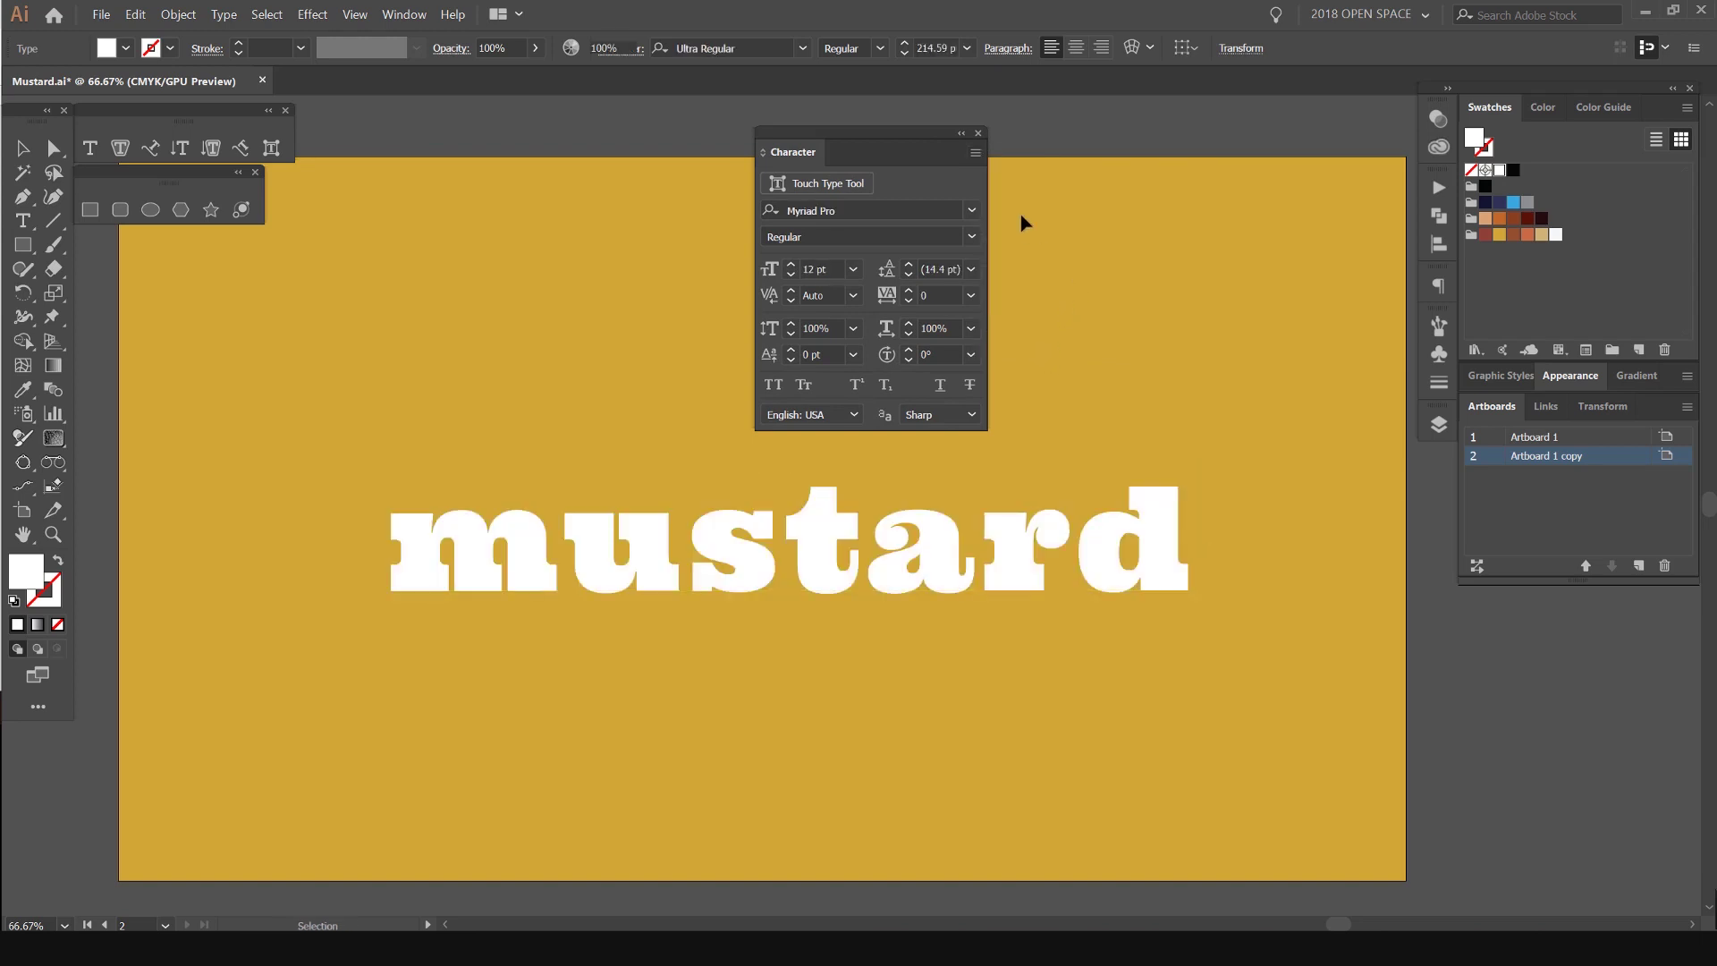
# - Reset the Character panel again with nothing selected, restoring Myriad Pro 12 pt
pyautogui.click(1053, 517)
pyautogui.click(1058, 230)
pyautogui.click(976, 154)
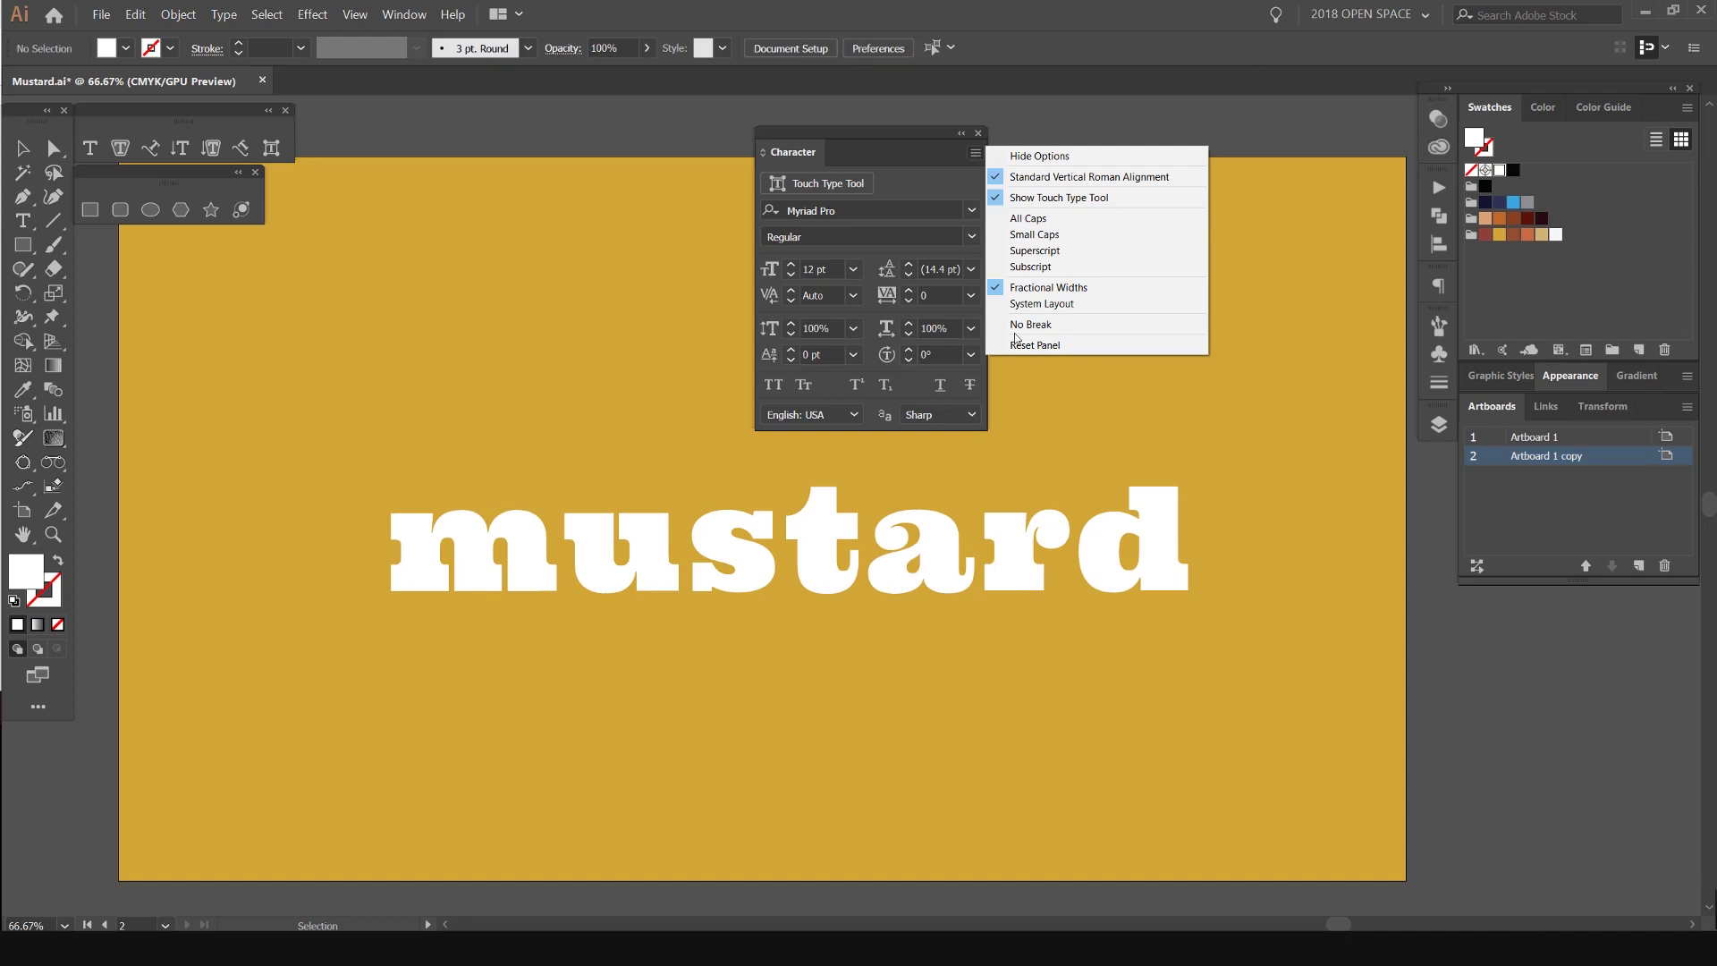
pyautogui.click(1025, 347)
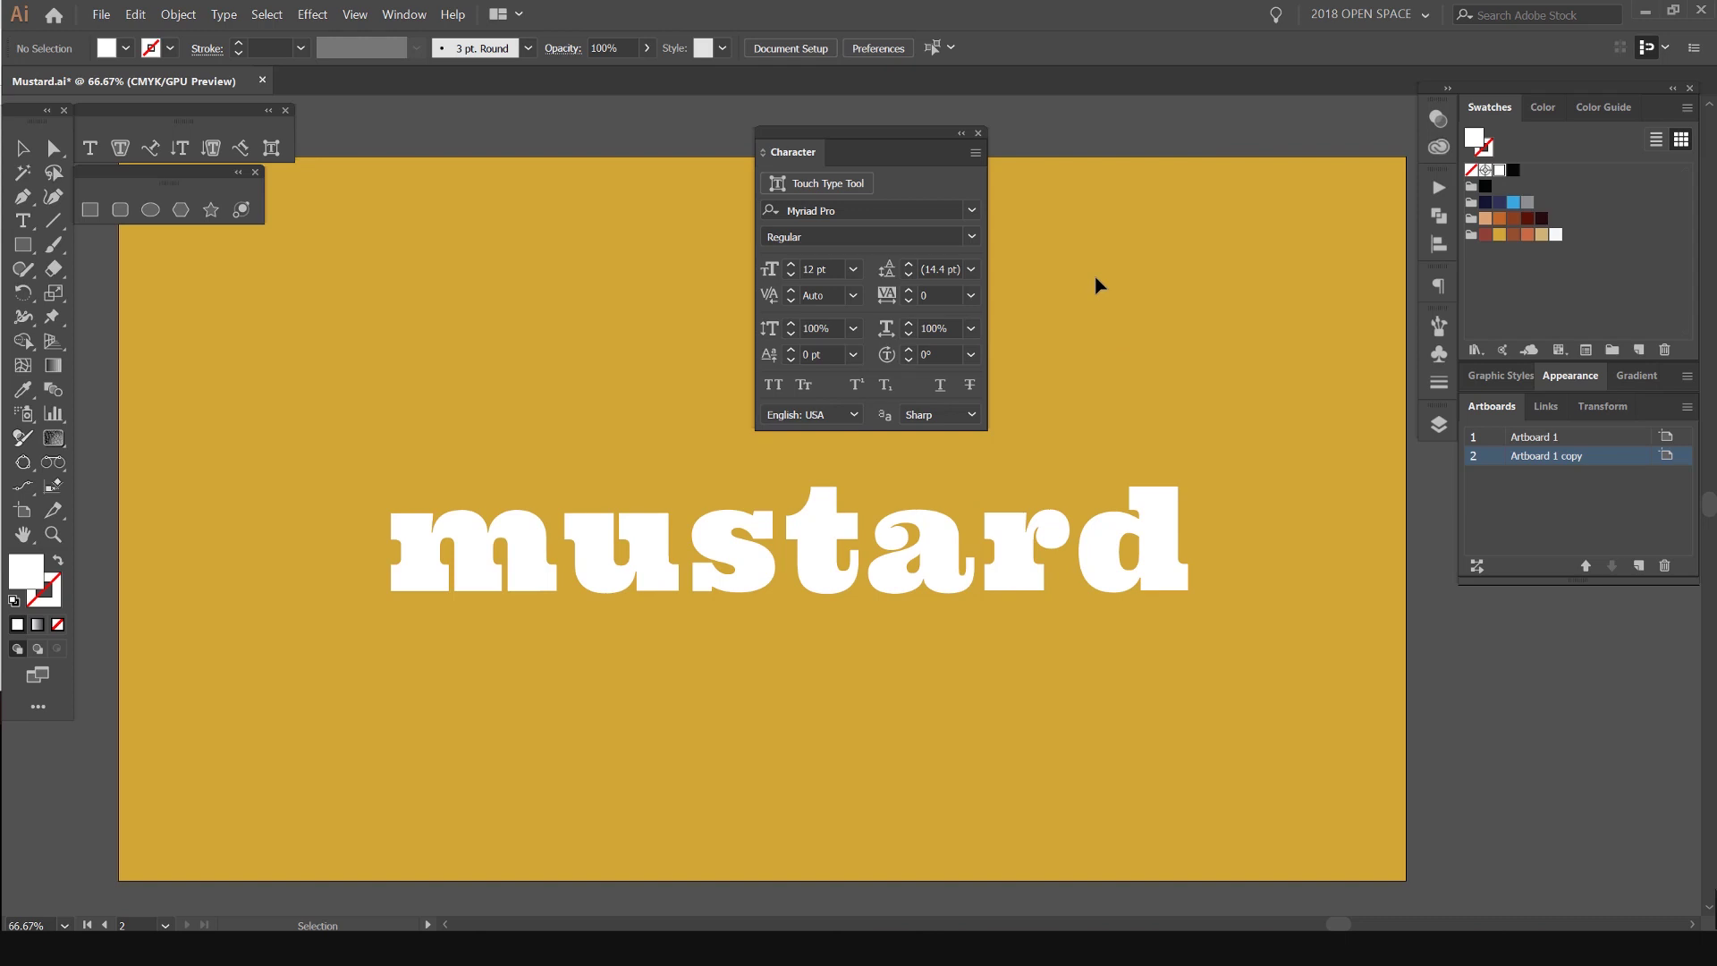
pyautogui.moveTo(913, 134); pyautogui.dragTo(959, 139)
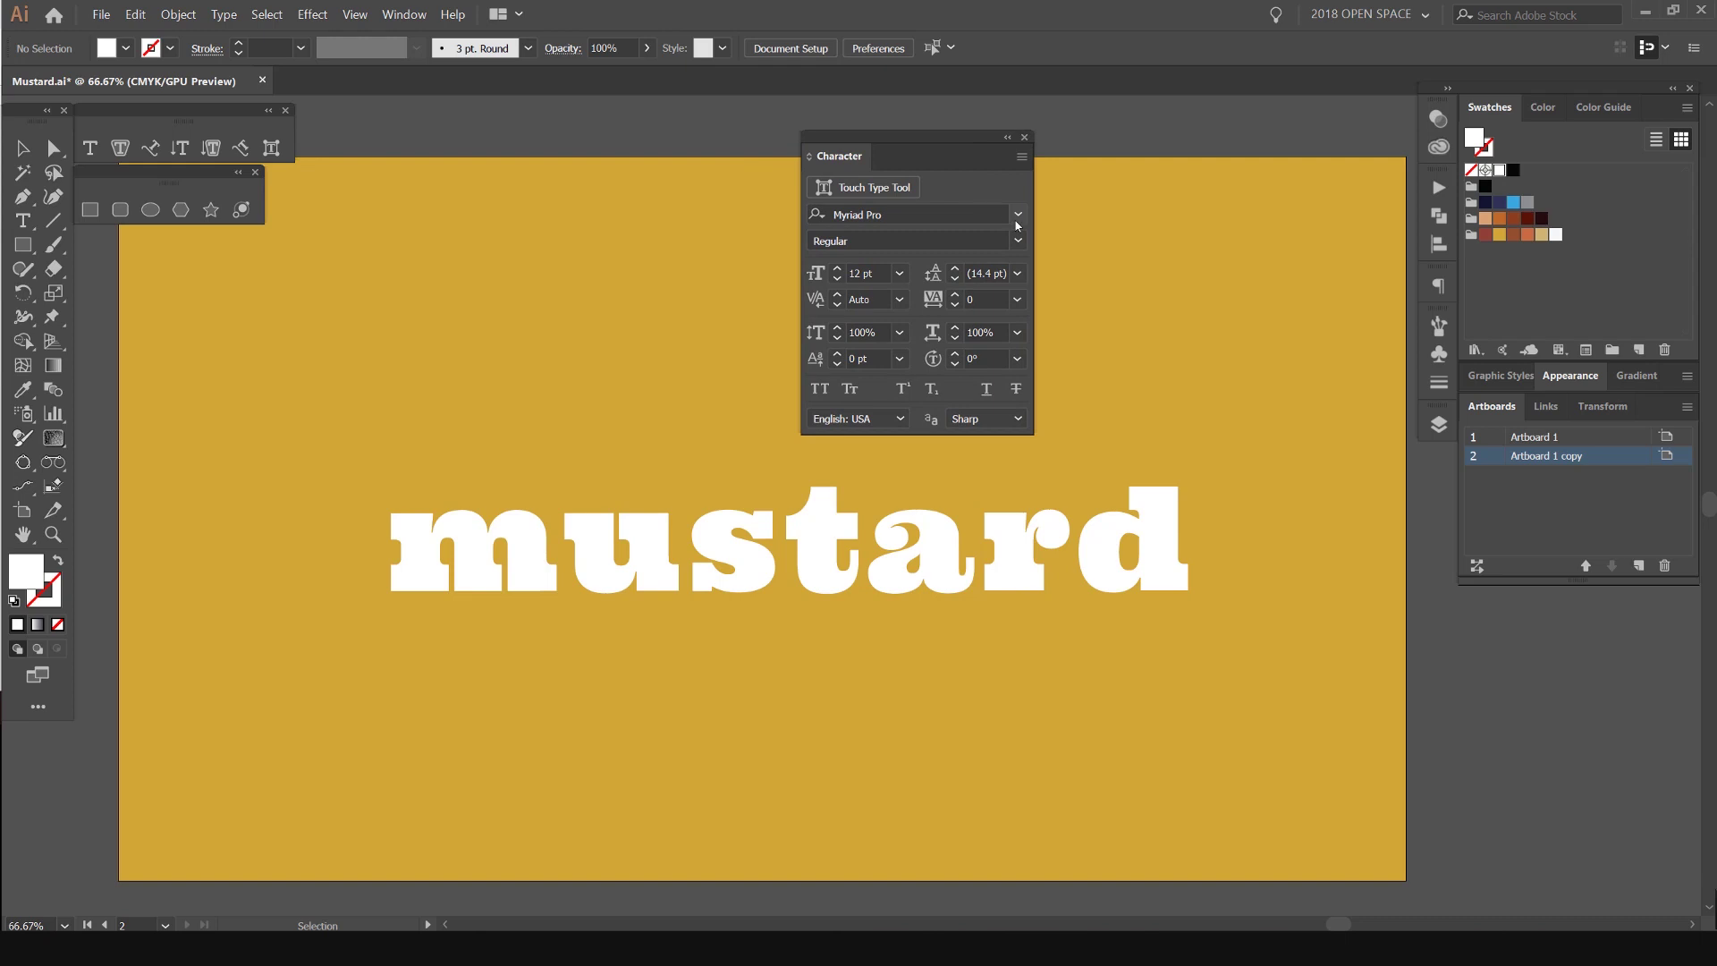
# - Check the headline's font, then browse the curated Font Packs on Adobe Fonts
pyautogui.click(965, 554)
pyautogui.click(1102, 235)
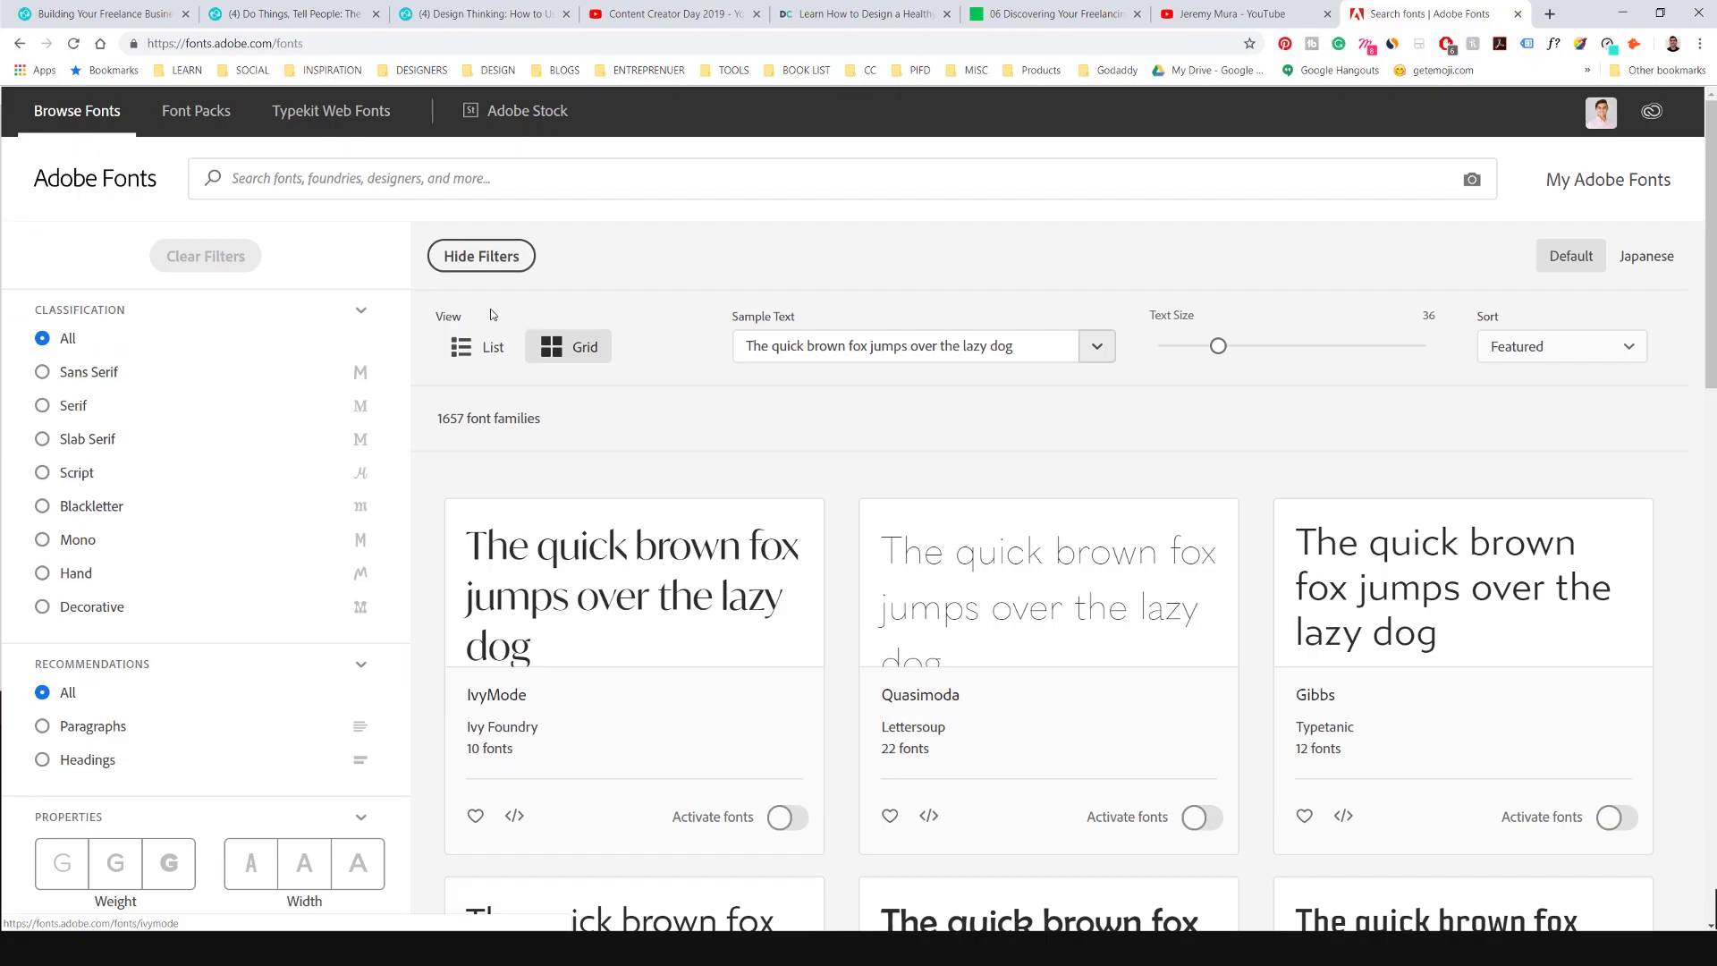
pyautogui.click(202, 121)
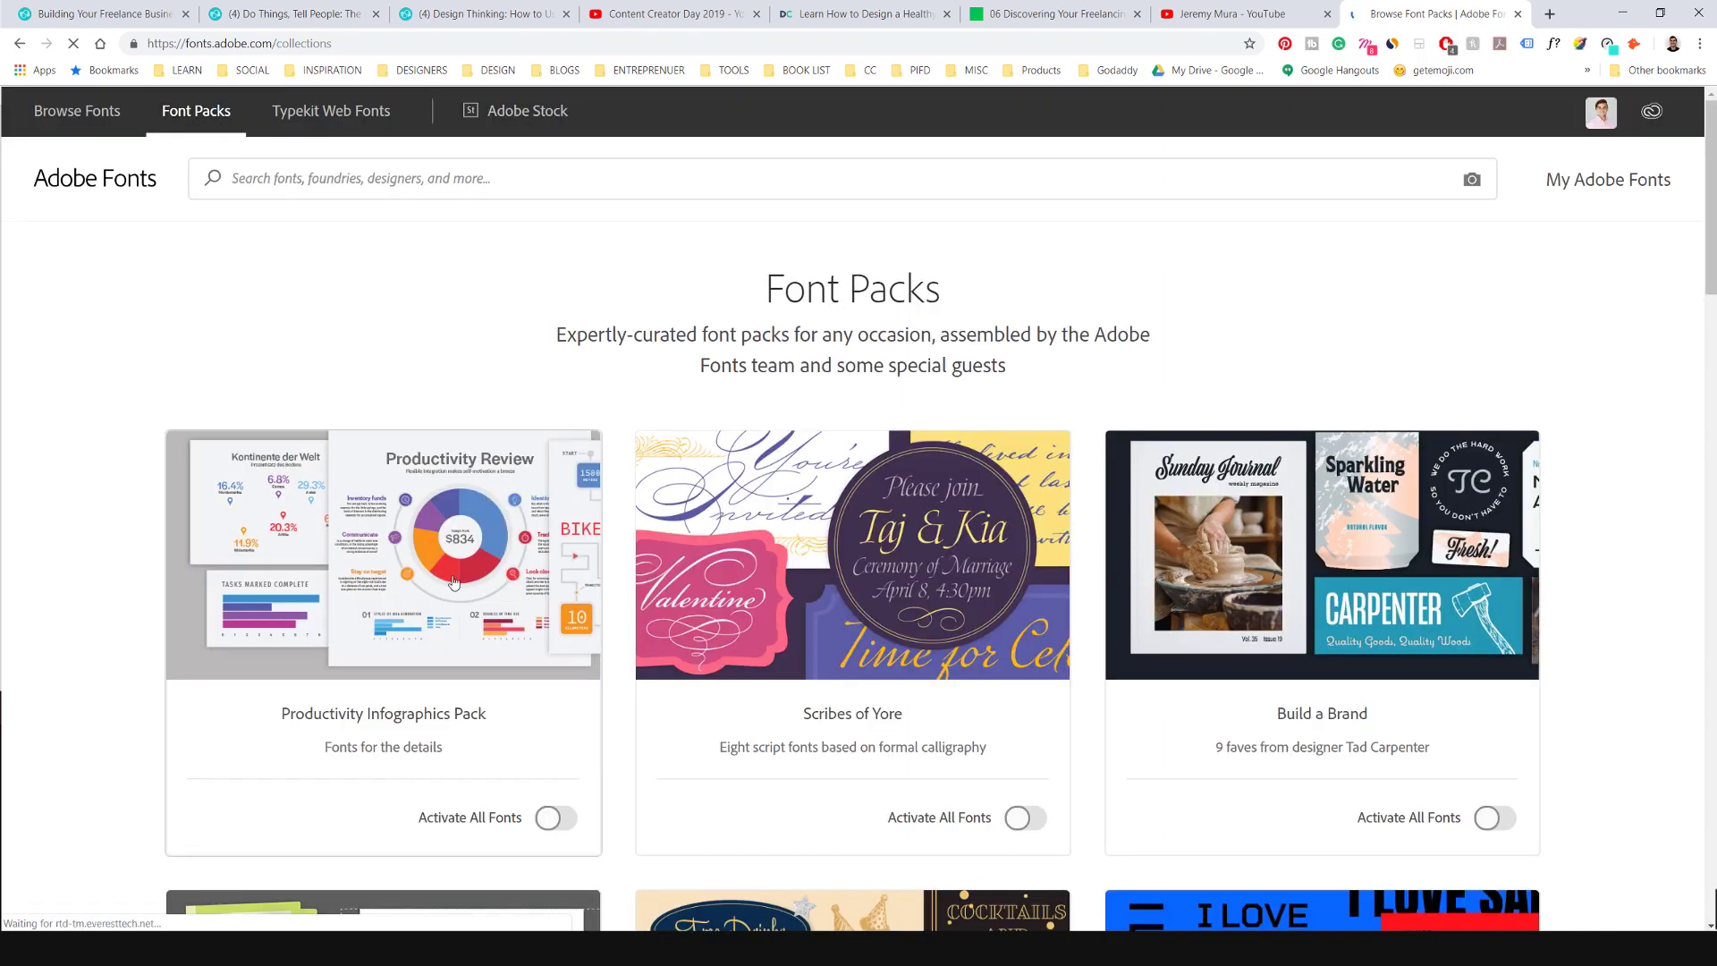
pyautogui.scroll(-5, 443, 568)
pyautogui.scroll(5, 433, 552)
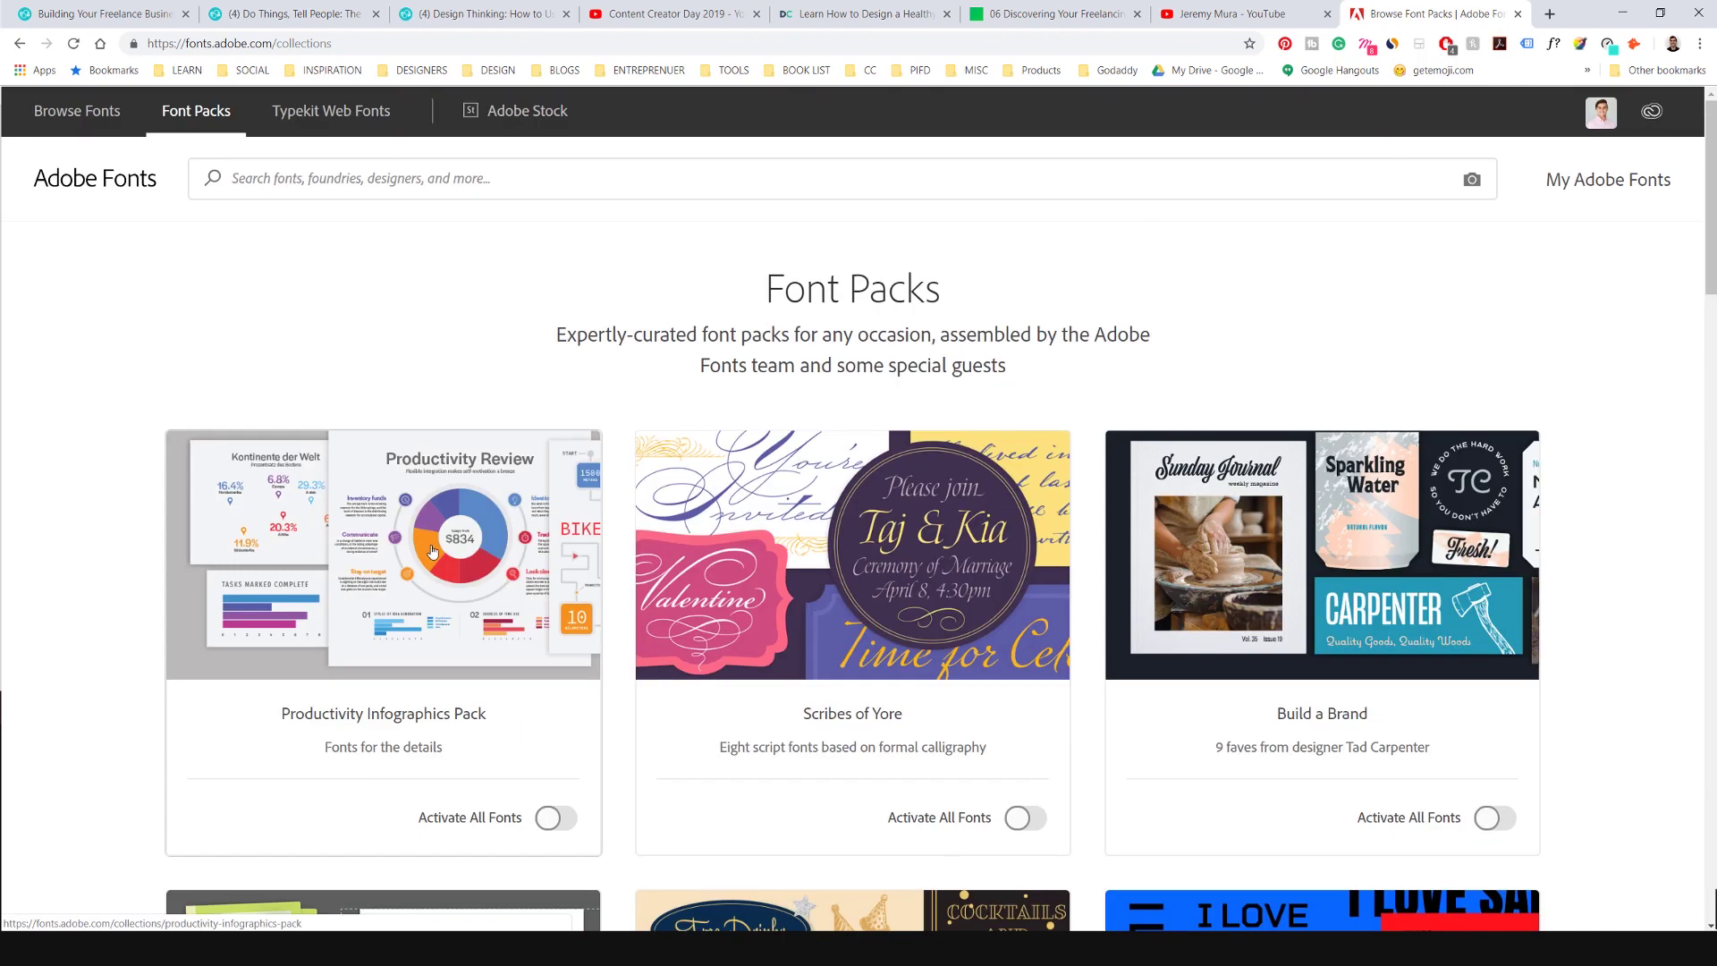
# - Look through the Productivity Infographics Pack's six fonts, including Source Serif Pro and Halyard Text
pyautogui.click(431, 556)
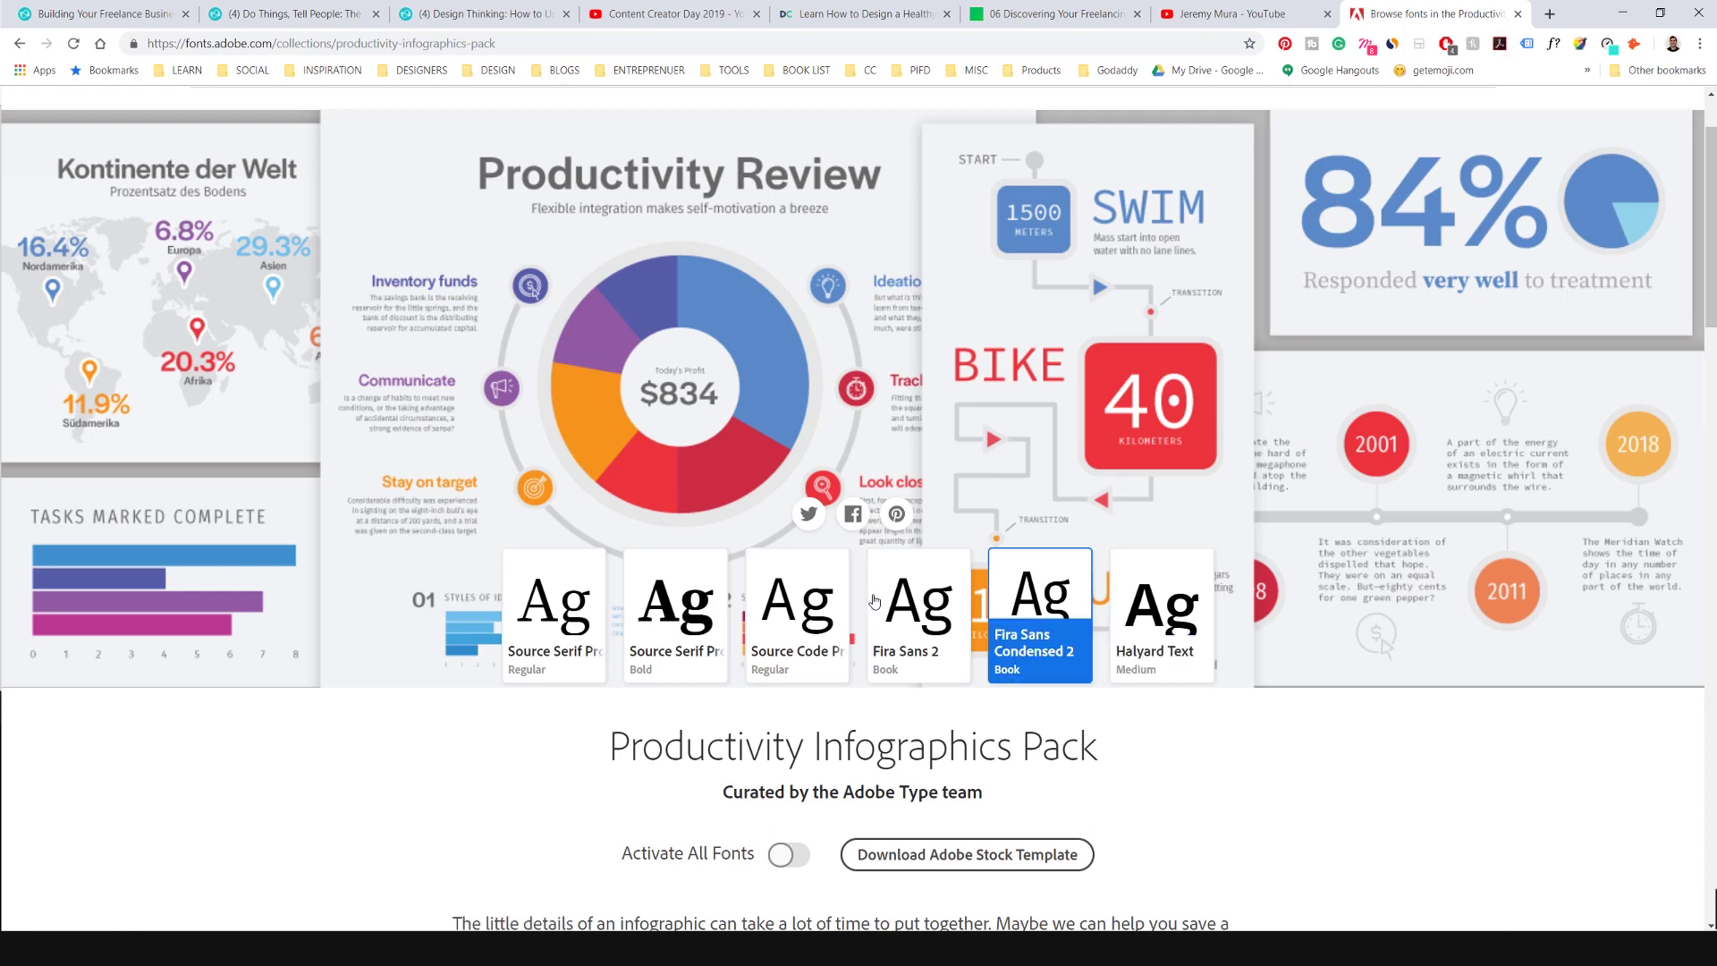
pyautogui.scroll(-6, 1193, 643)
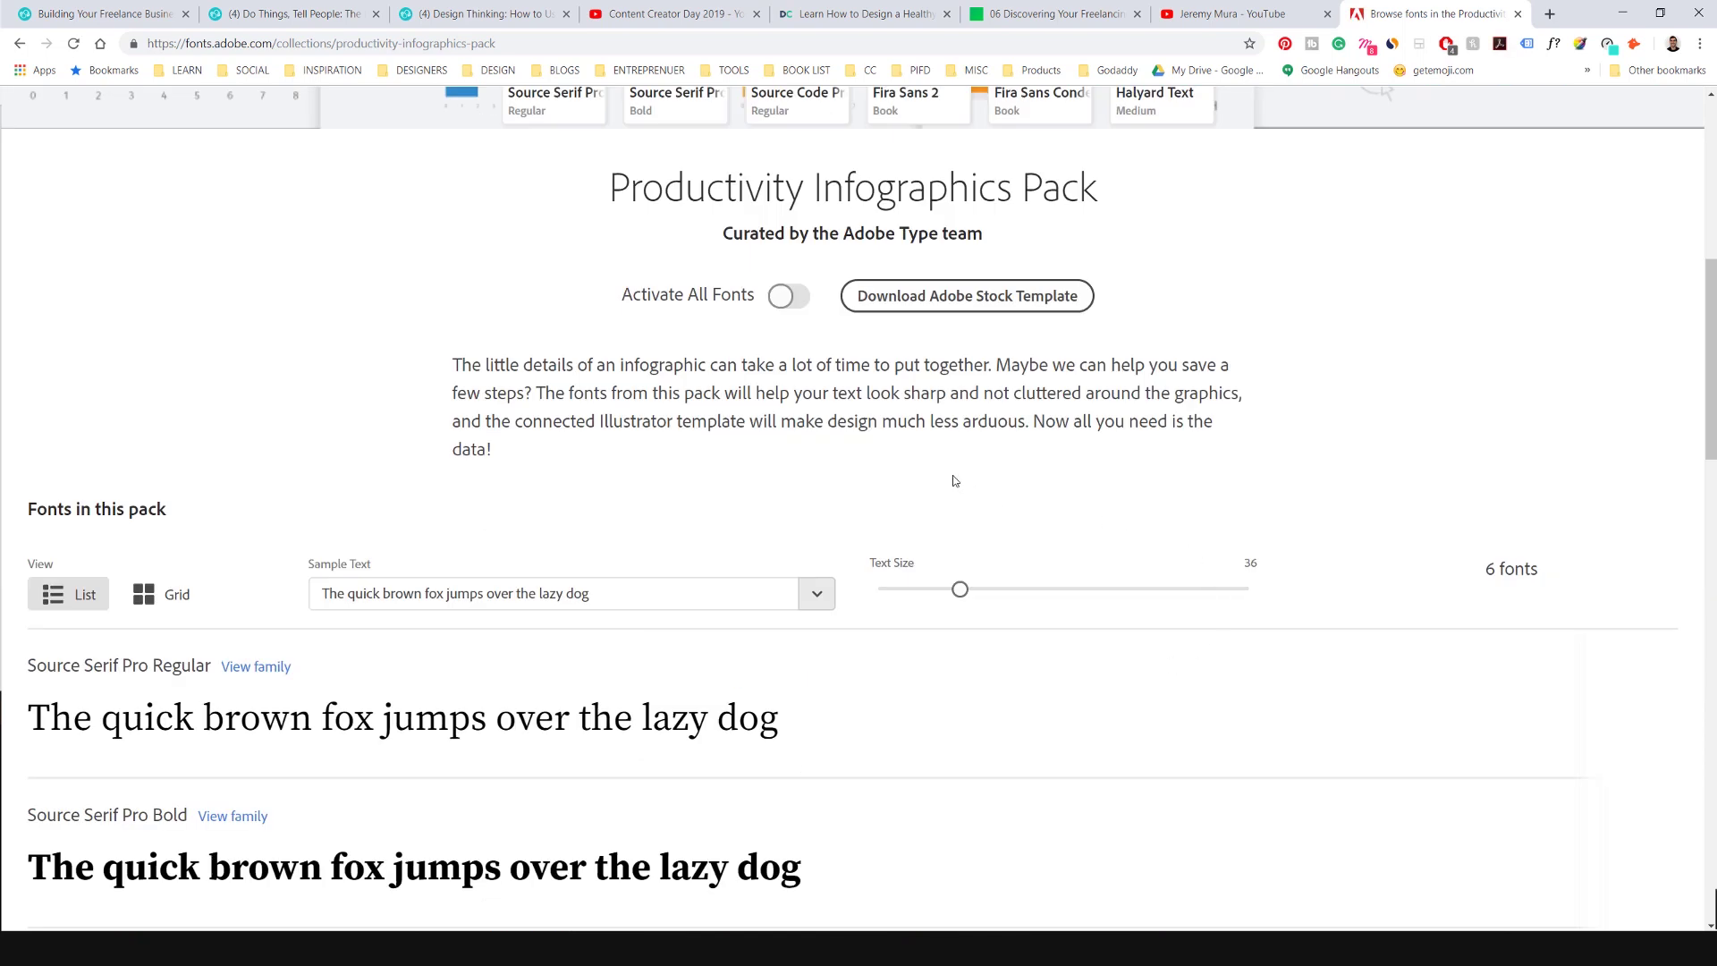
pyautogui.scroll(3, 953, 480)
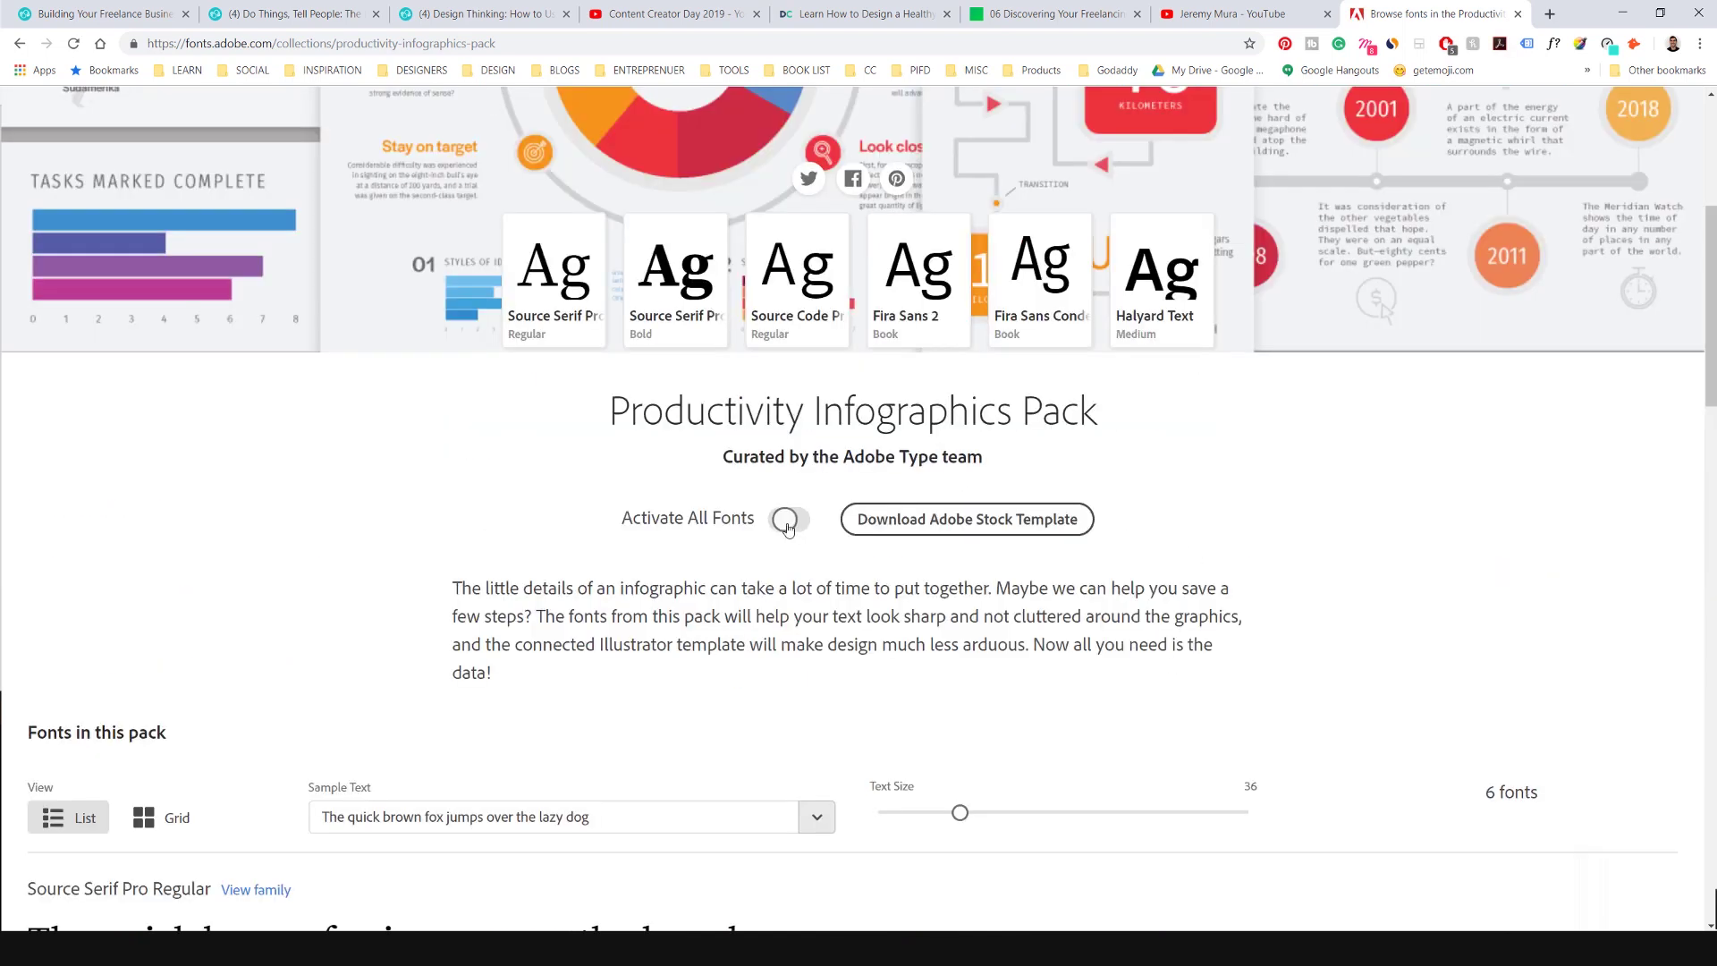
pyautogui.scroll(-15, 787, 529)
pyautogui.scroll(5, 767, 519)
pyautogui.scroll(-10, 755, 518)
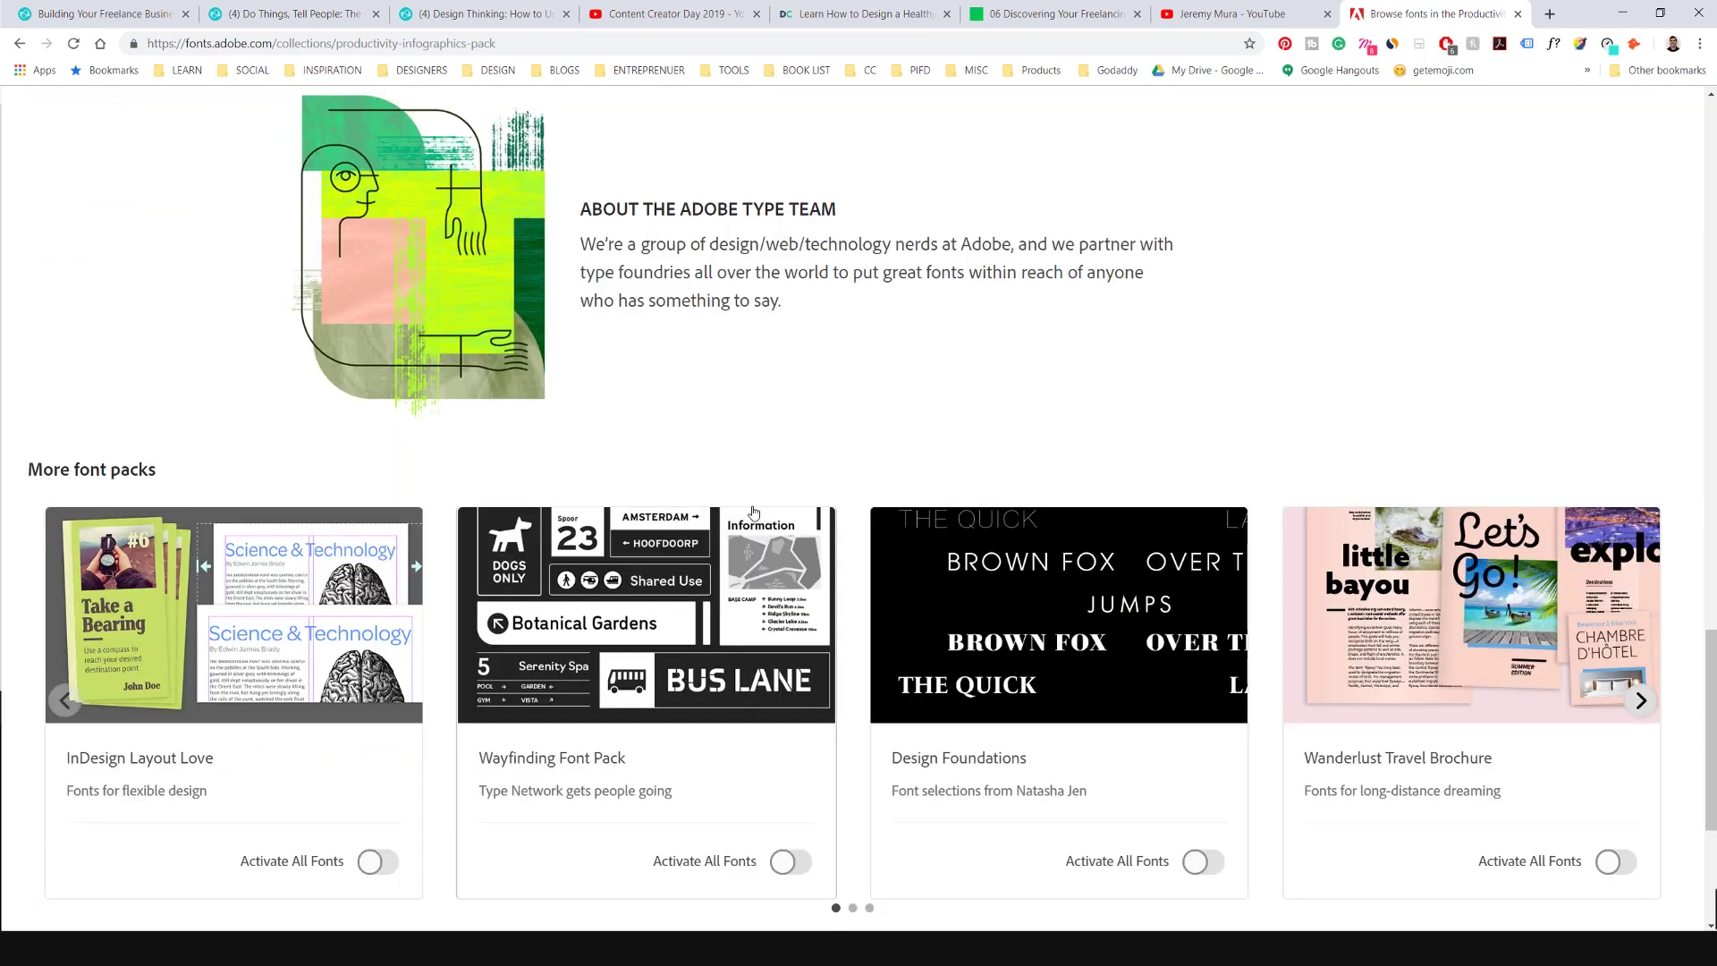
pyautogui.scroll(-5, 754, 519)
pyautogui.scroll(20, 754, 519)
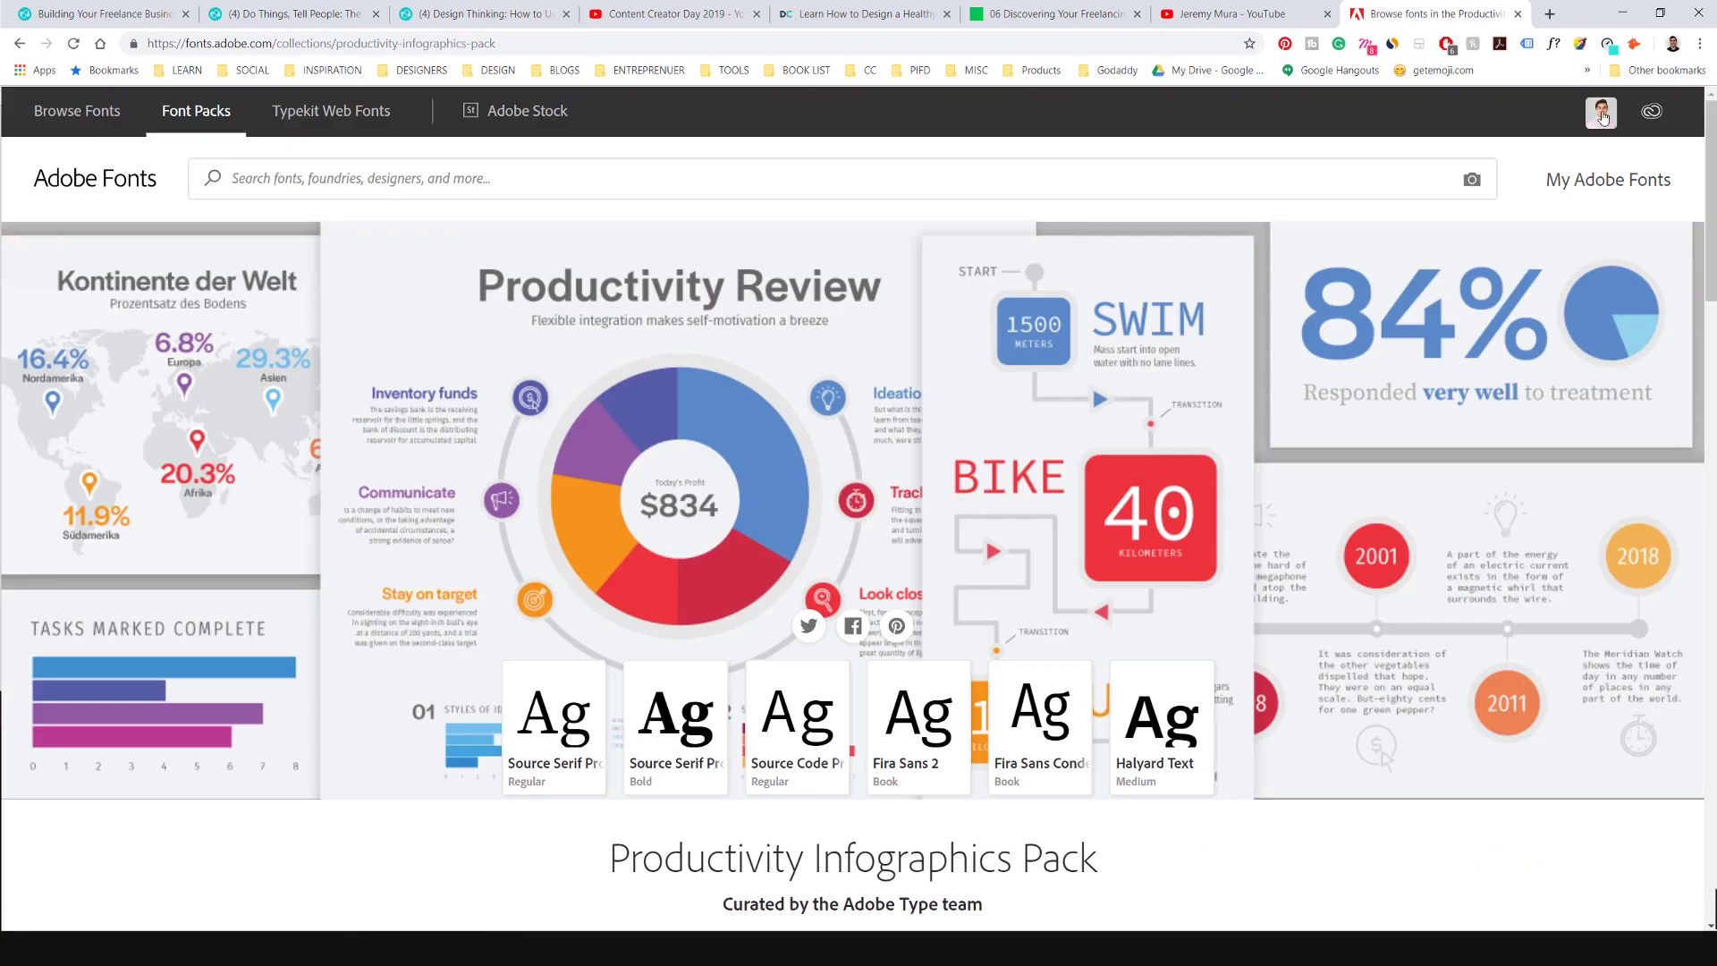
# - Return to Mustard.ai and select the headline to confirm Ultra Regular at 214.59 pt
pyautogui.click(1620, 11)
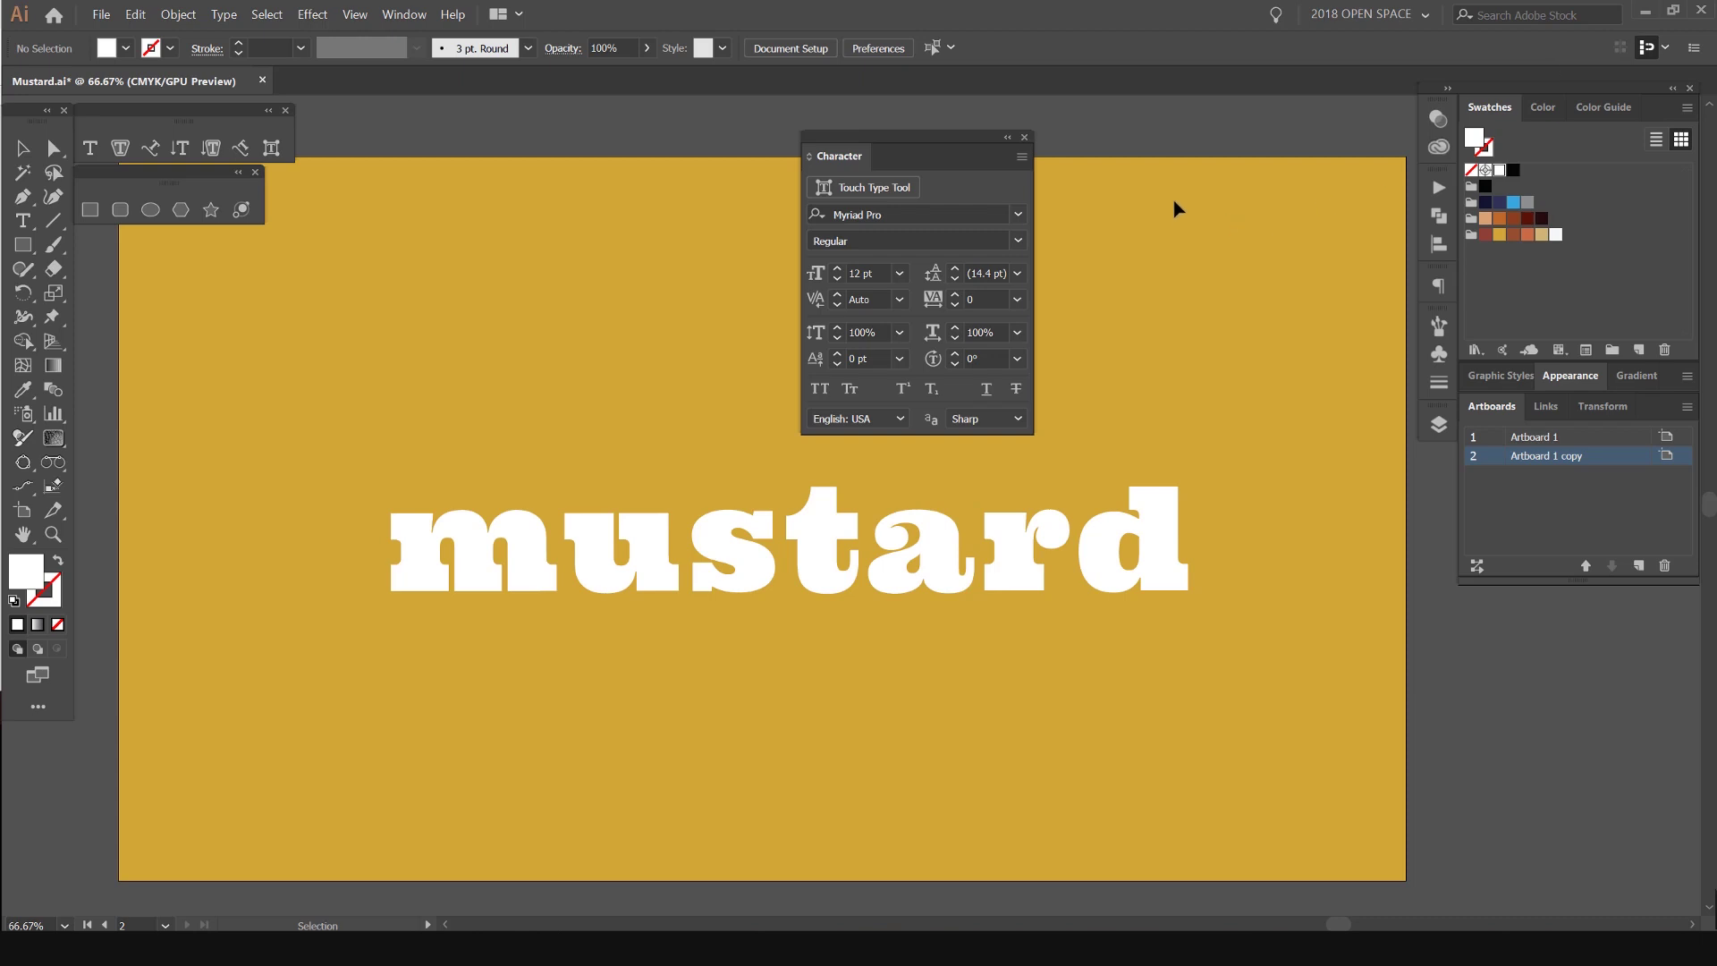
pyautogui.click(1019, 215)
pyautogui.click(1020, 215)
pyautogui.click(1019, 215)
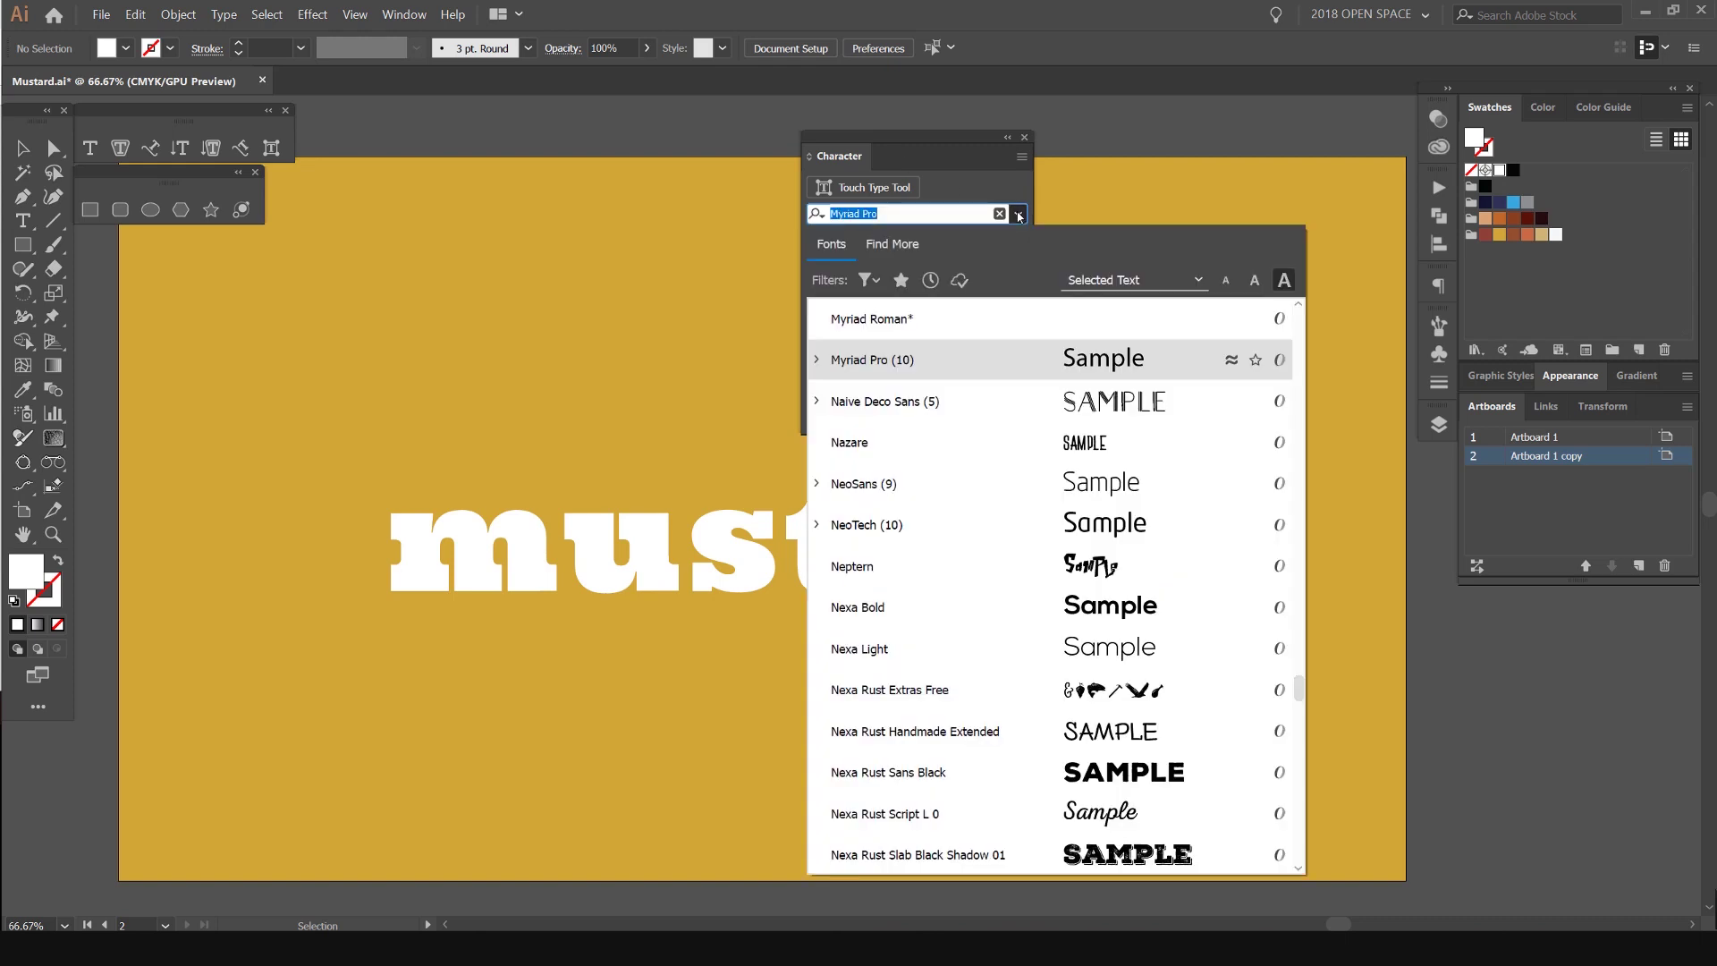
pyautogui.click(1020, 214)
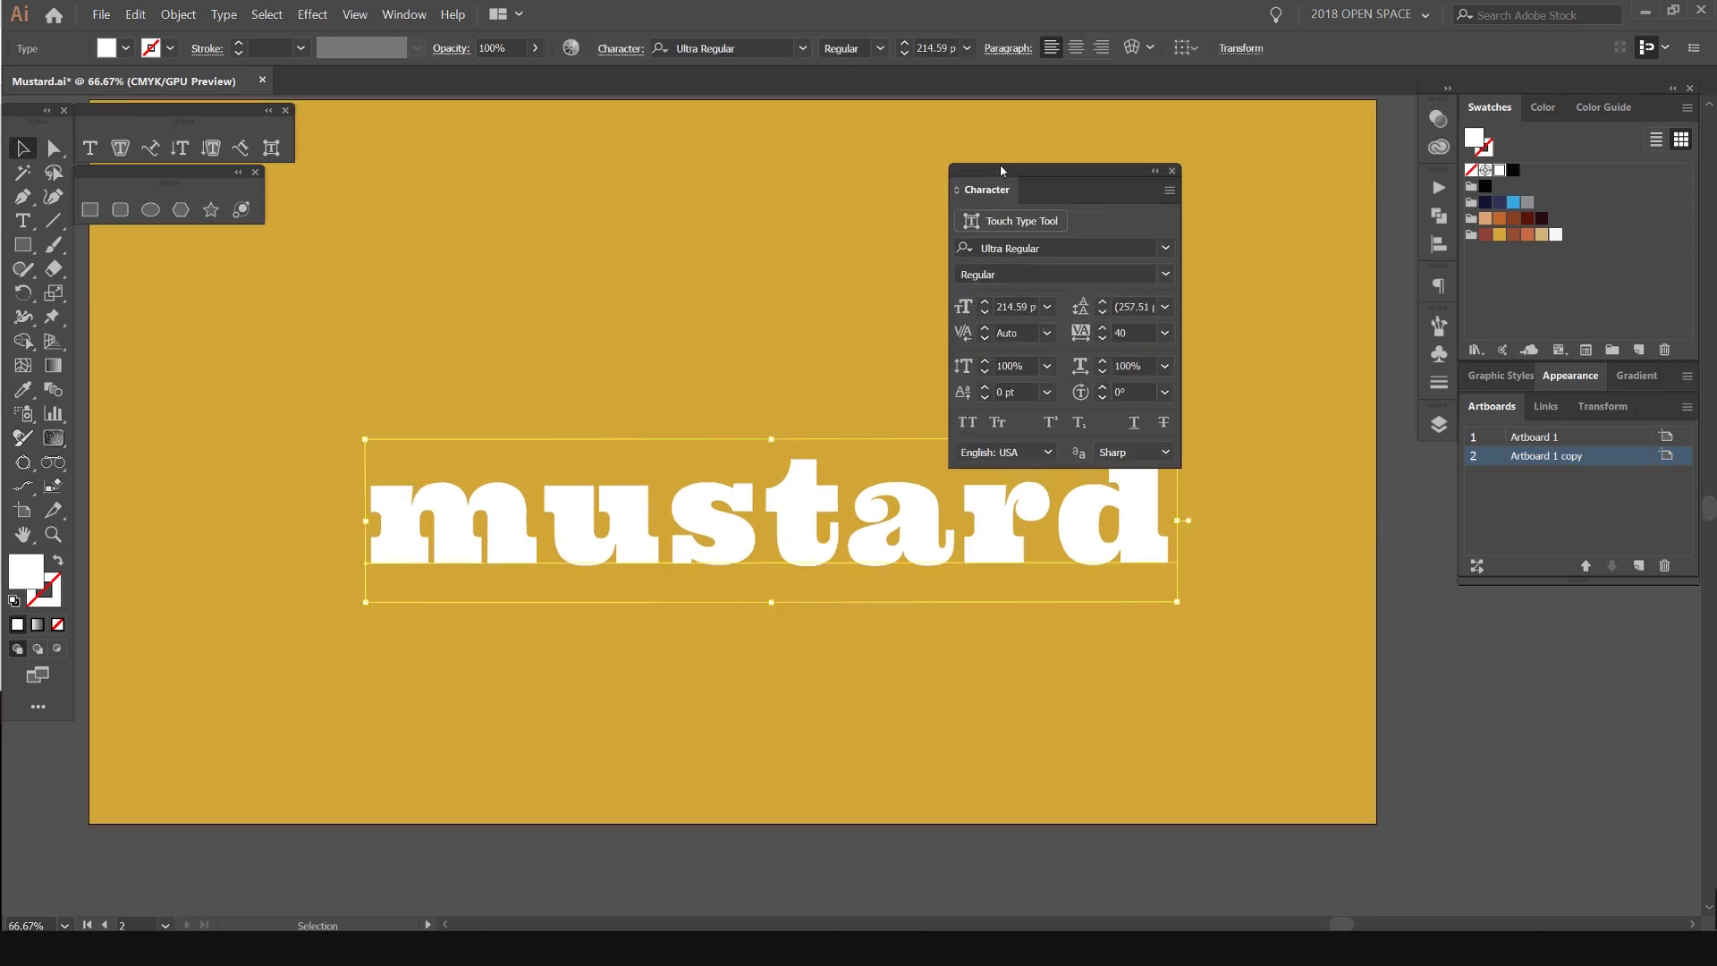
pyautogui.moveTo(1000, 165); pyautogui.dragTo(976, 157)
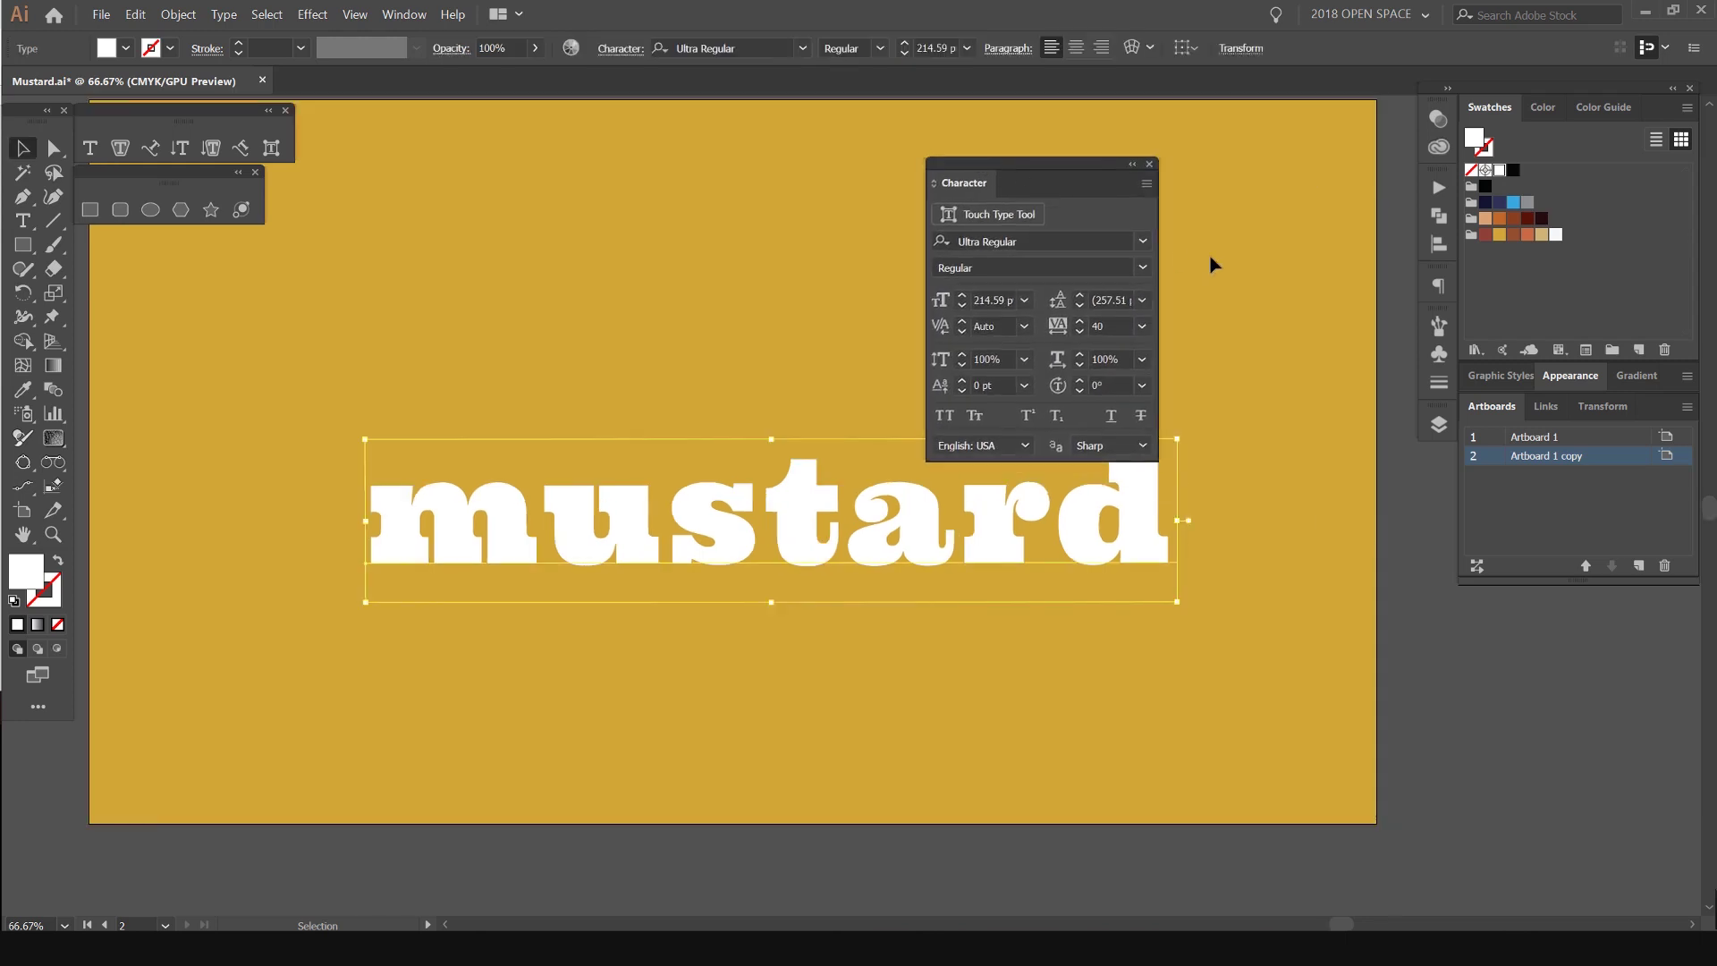